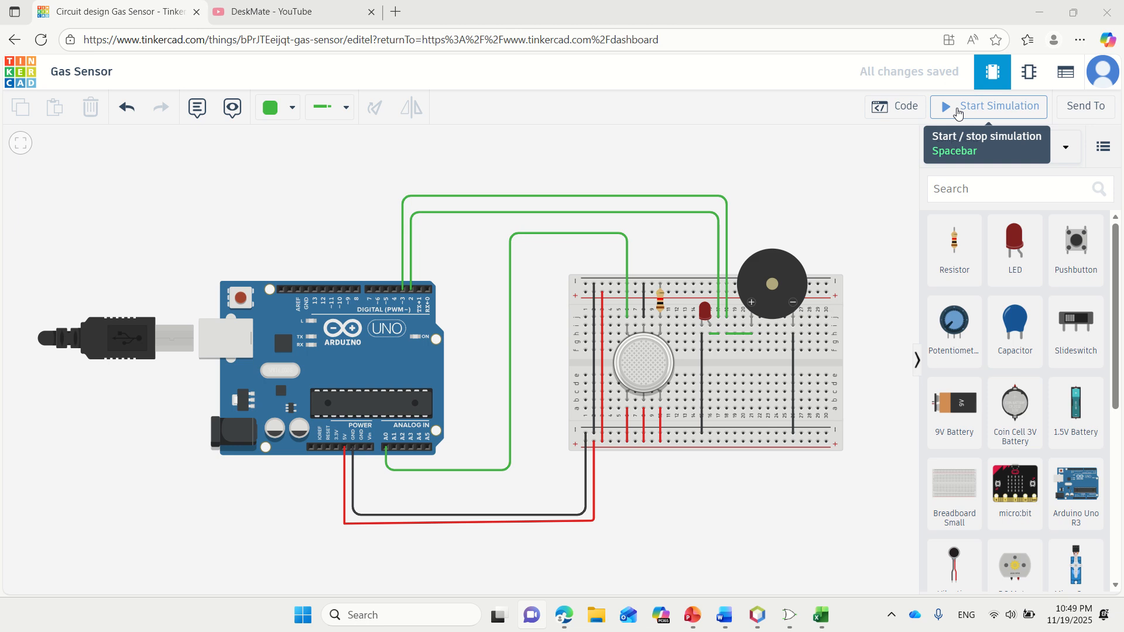
- Simulate the Gas Sensor circuit and move the smoke cloud away from and back towards the sensor to test the LED and buzzer alarm
left_click(958, 111)
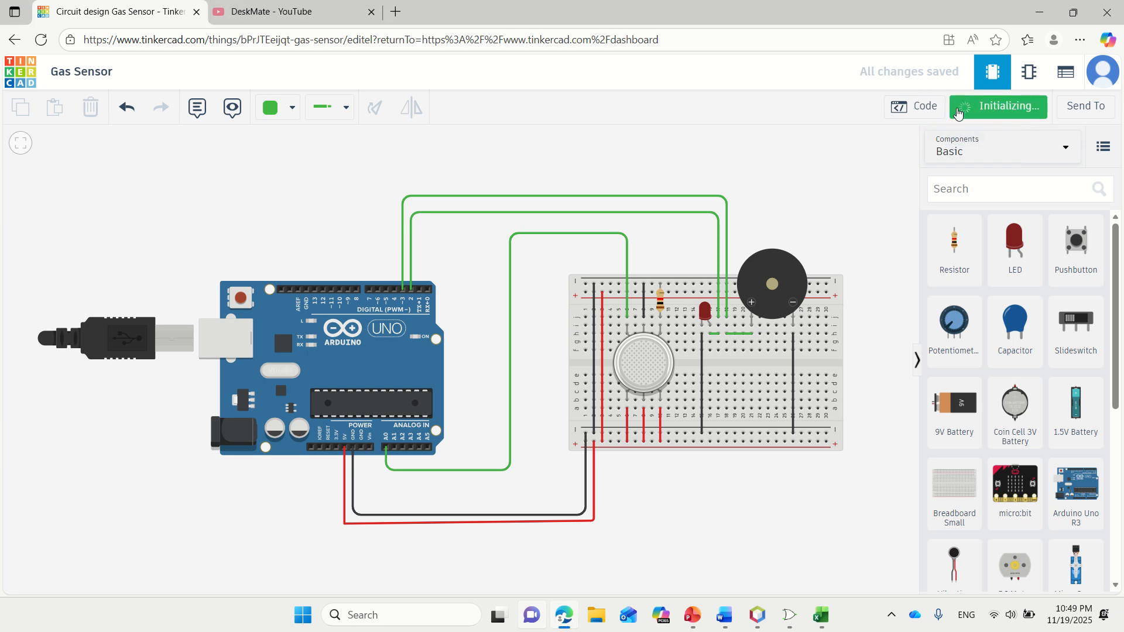
left_click(638, 354)
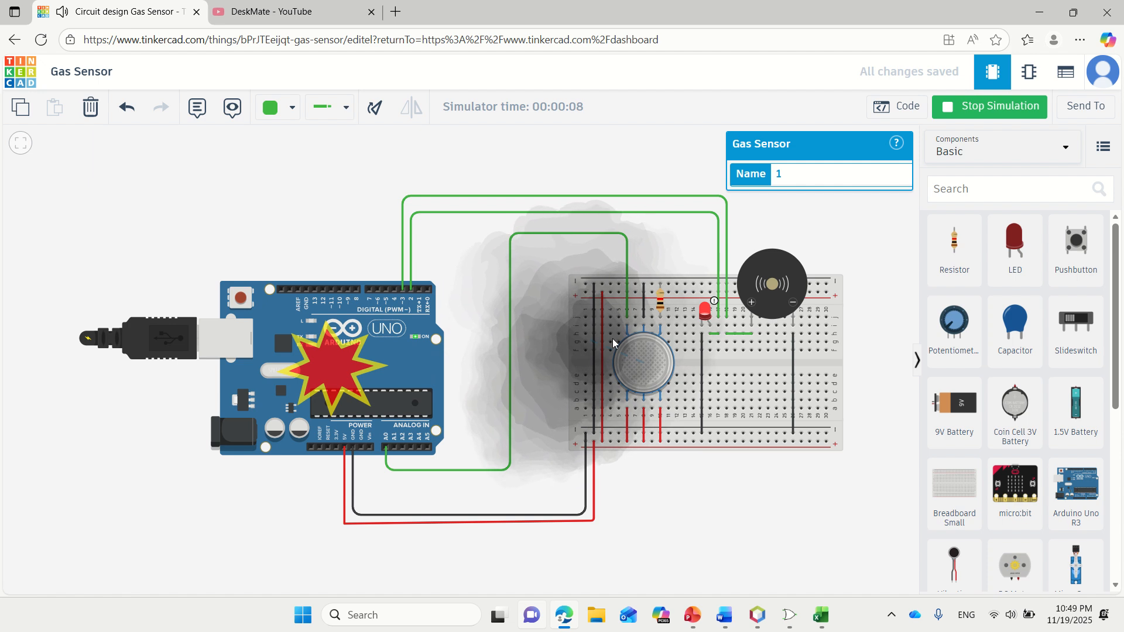
left_click_drag(613, 338, 340, 191)
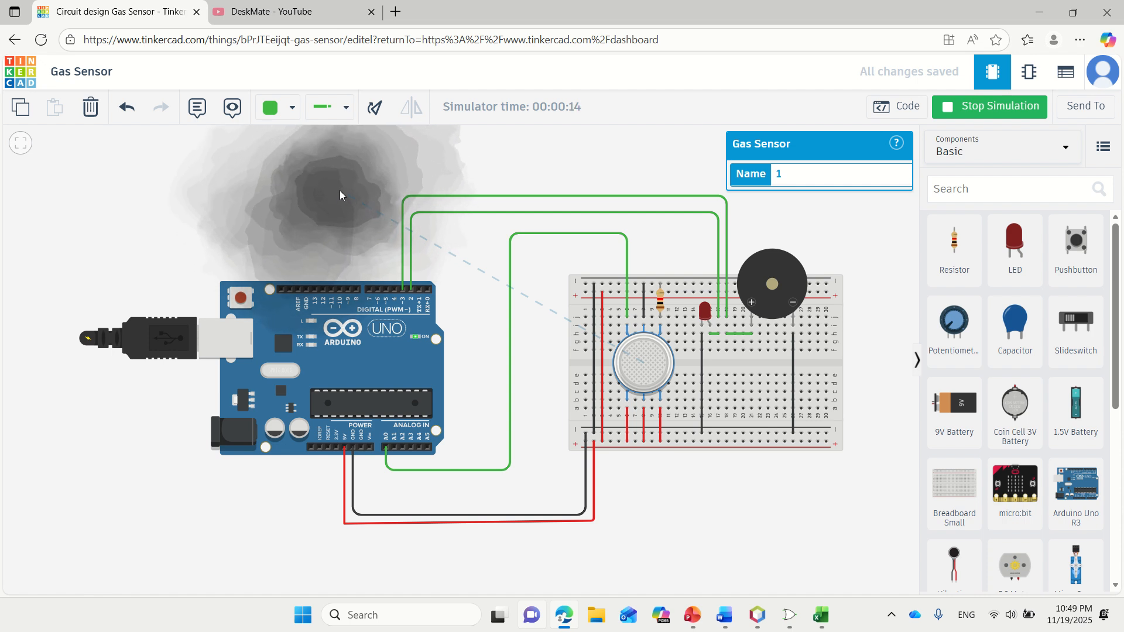
left_click_drag(340, 191, 592, 311)
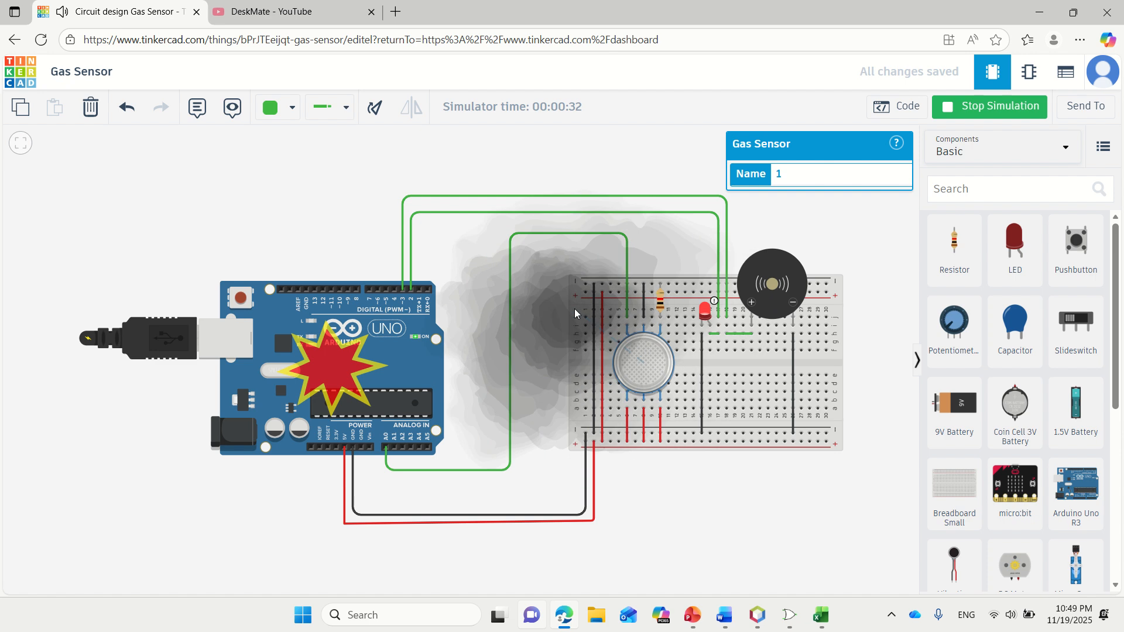
left_click_drag(574, 309, 440, 204)
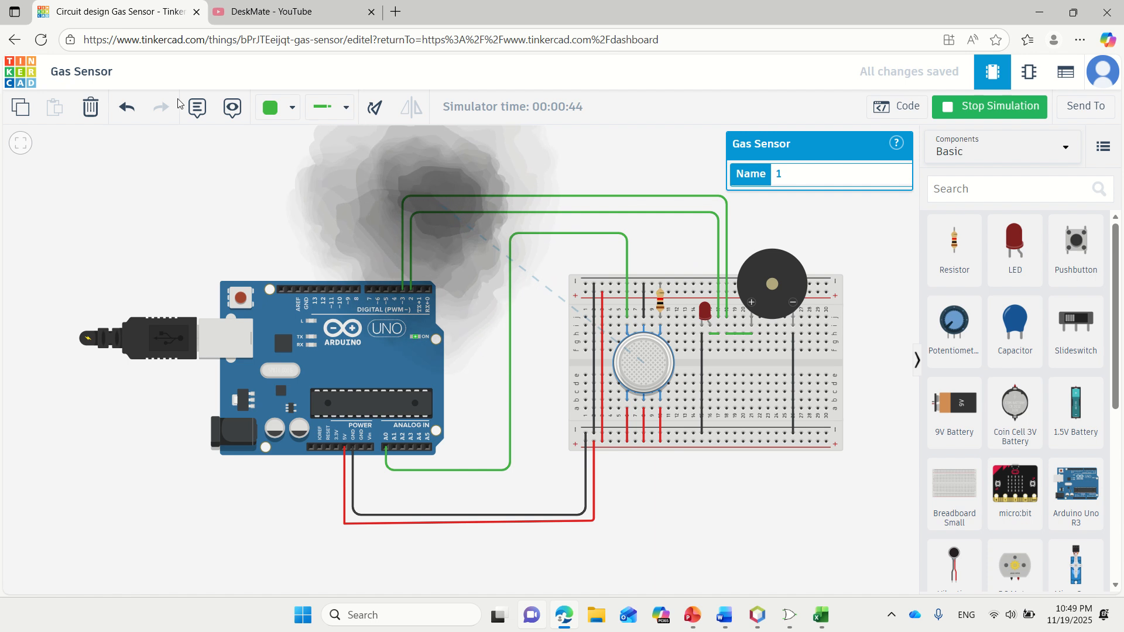
- Leave the Gas Sensor design, go to the Tinkercad dashboard and create a new Circuits design
left_click(13, 41)
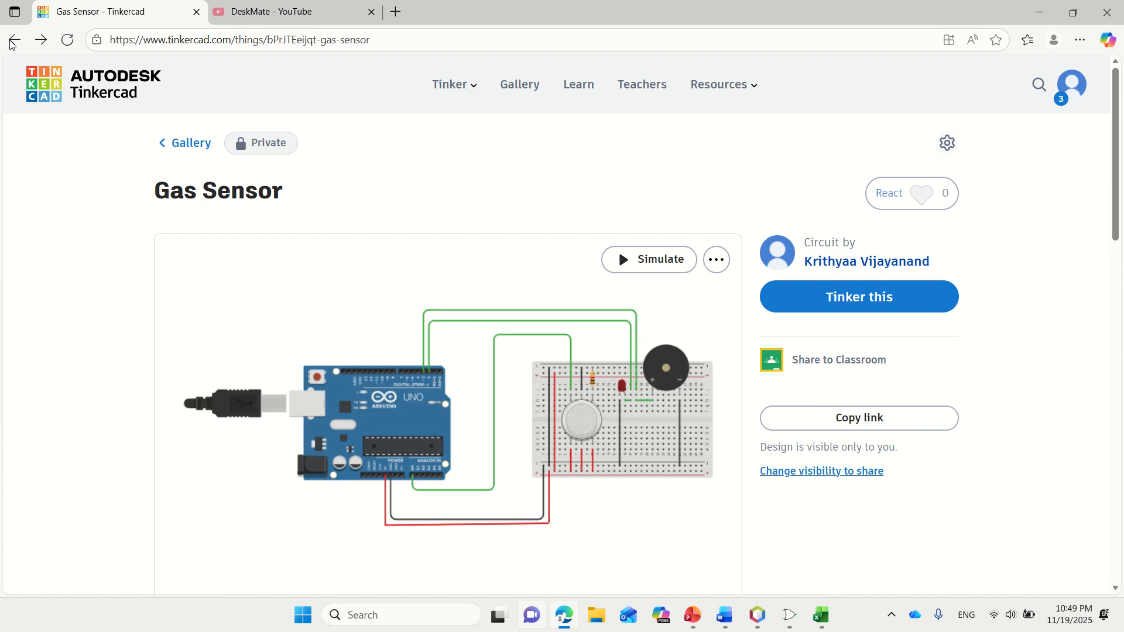
left_click(13, 41)
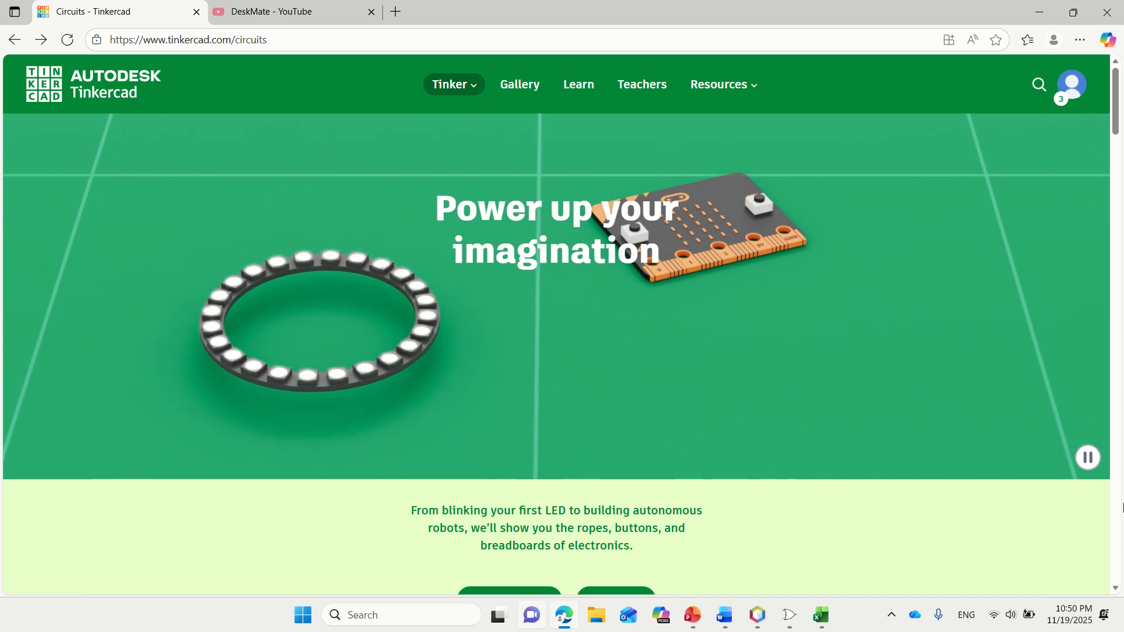
scroll(1119, 595, "down", 5)
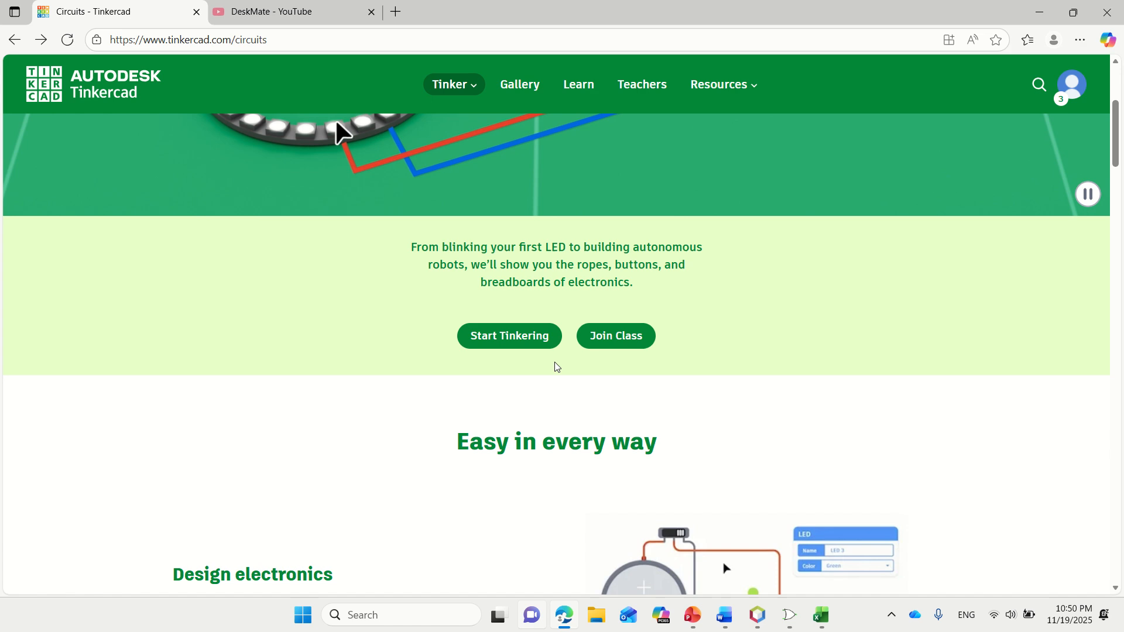
left_click(525, 342)
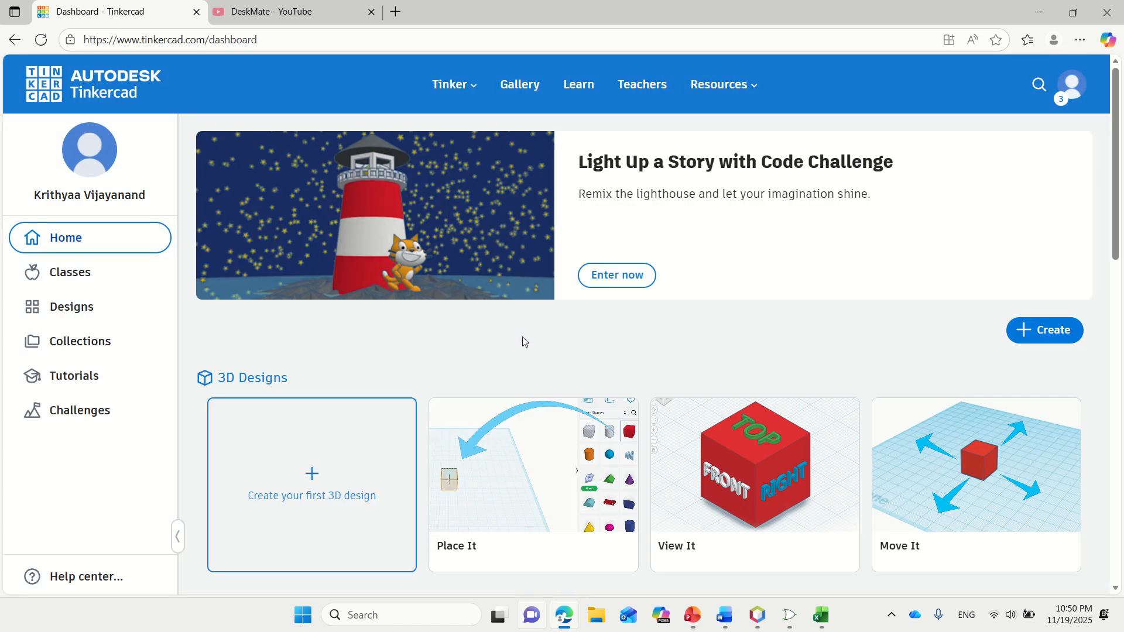
left_click(1047, 338)
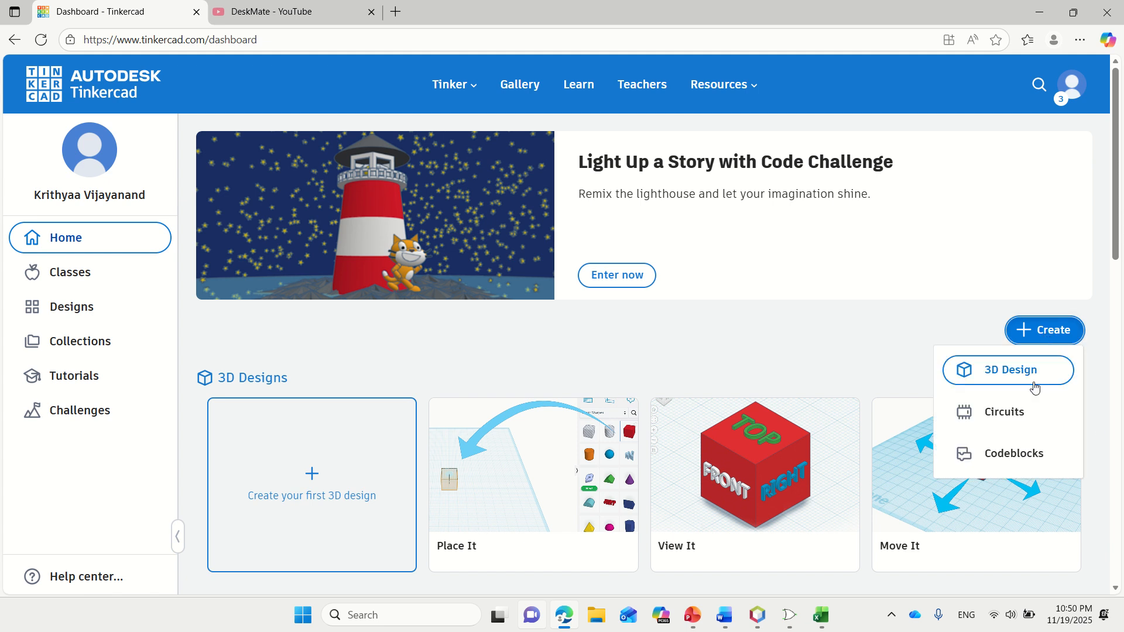
left_click(1020, 413)
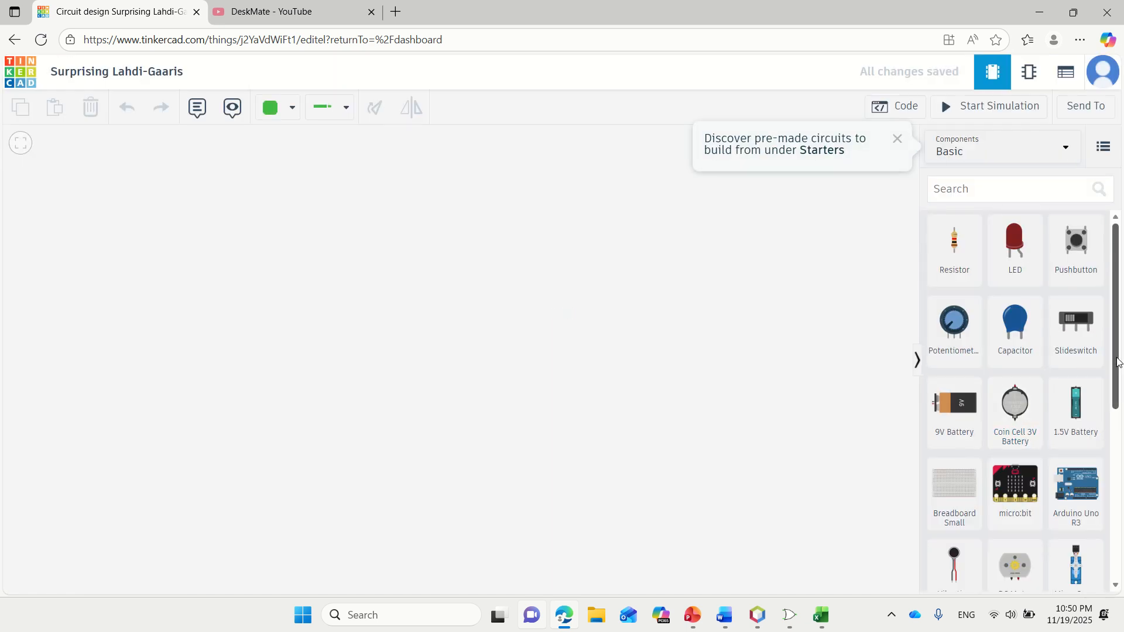
- Place an Arduino Uno R3 with a small breadboard to its right, and insert a red LED in the breadboard's lower half at columns 27 and 28
left_click_drag(1079, 491, 378, 362)
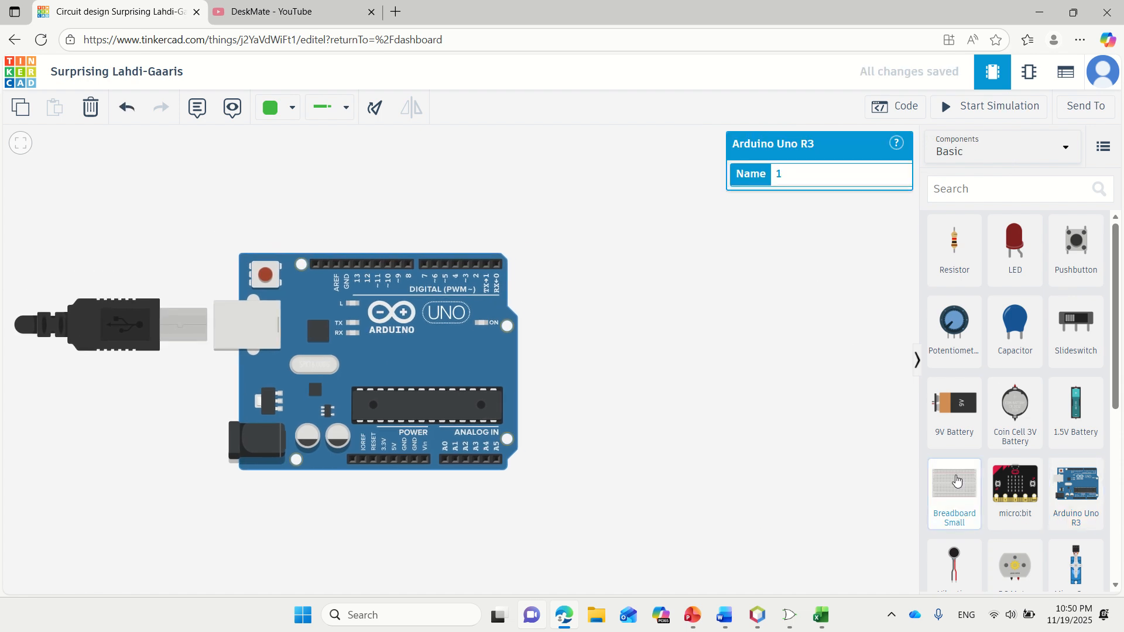
left_click_drag(957, 481, 733, 357)
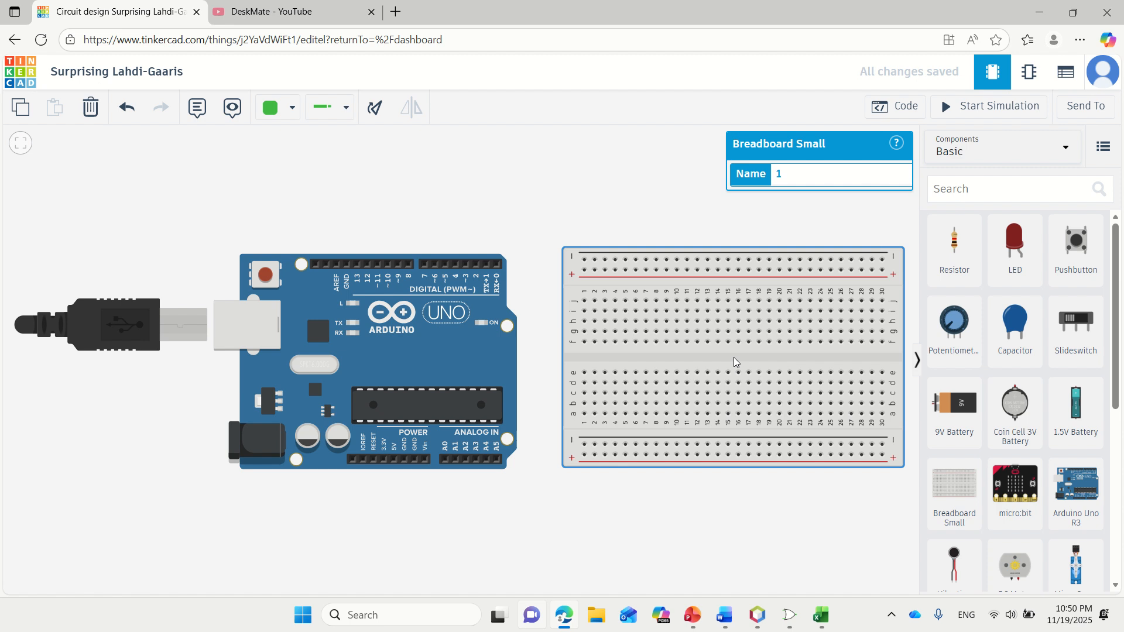
left_click_drag(1015, 244, 856, 402)
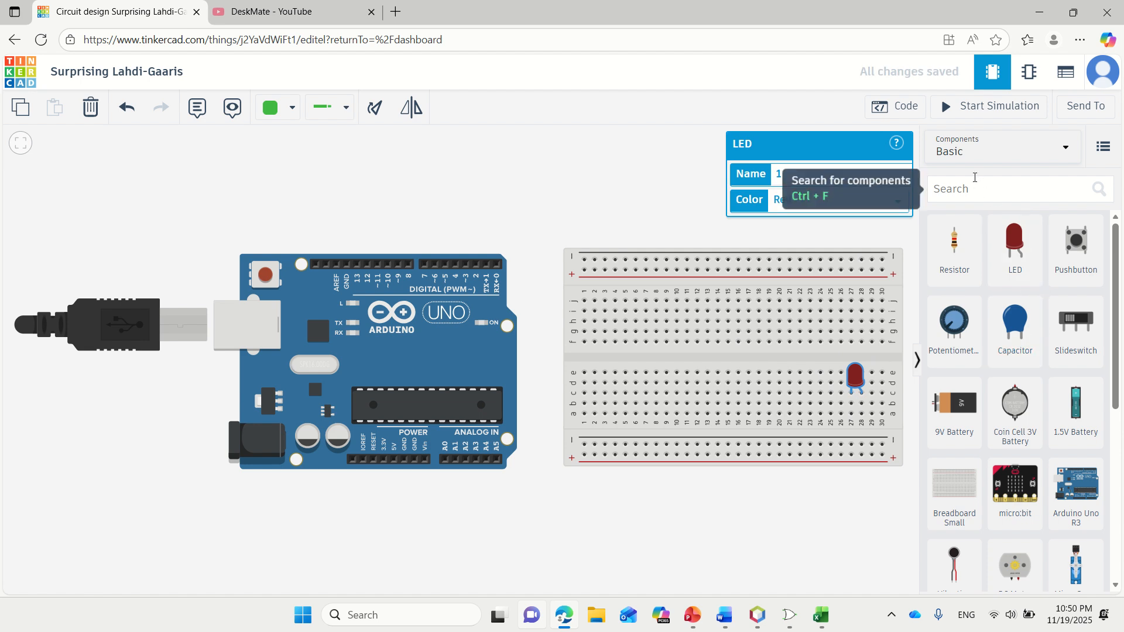
- Find the piezo by searching for "buzzer" and place it on the breadboard's upper half with its legs in columns 22 and 27
left_click(988, 189)
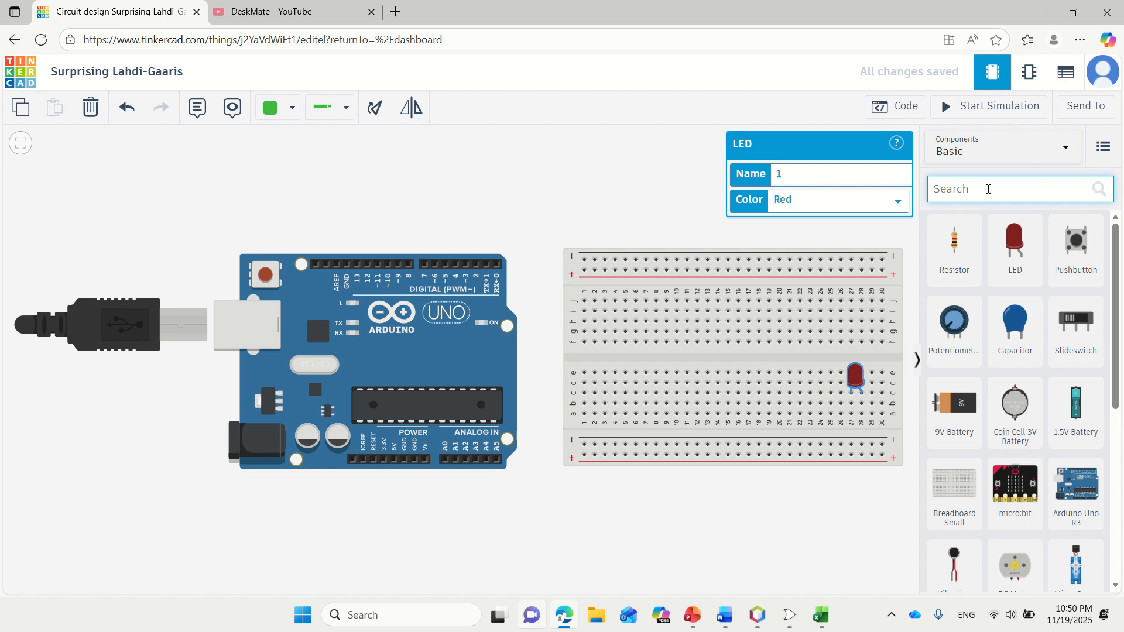
type("bu")
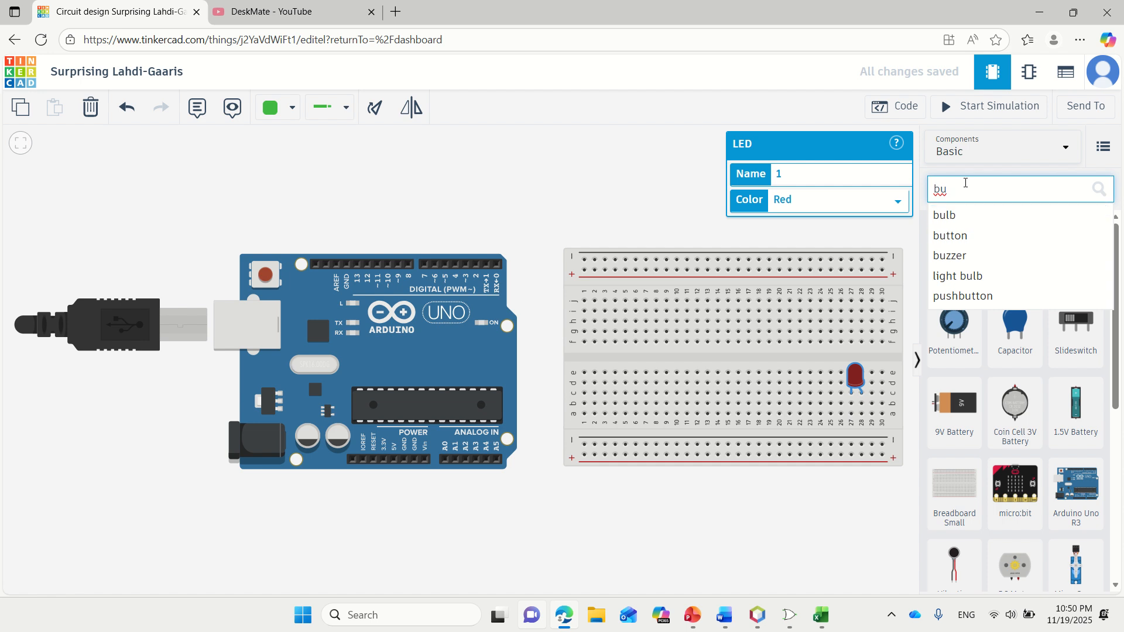
key("BackSpace")
type("zzer")
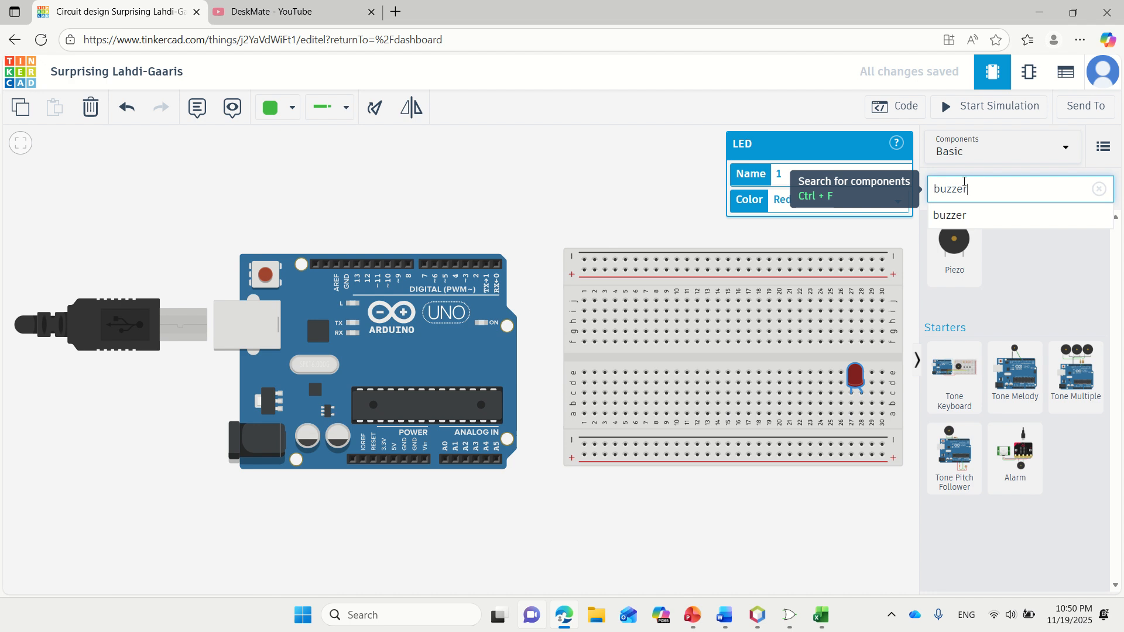
left_click_drag(955, 252, 829, 319)
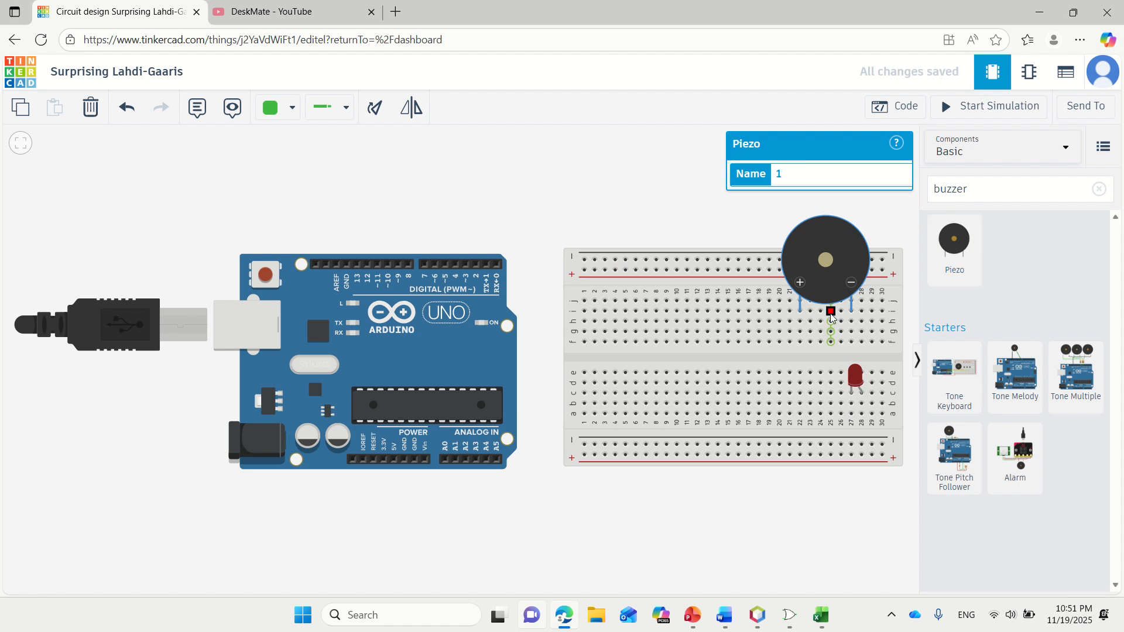
- Search the components for "gas" and place a Gas Sensor across the breadboard's centre gap at columns 9 to 13
left_click(983, 191)
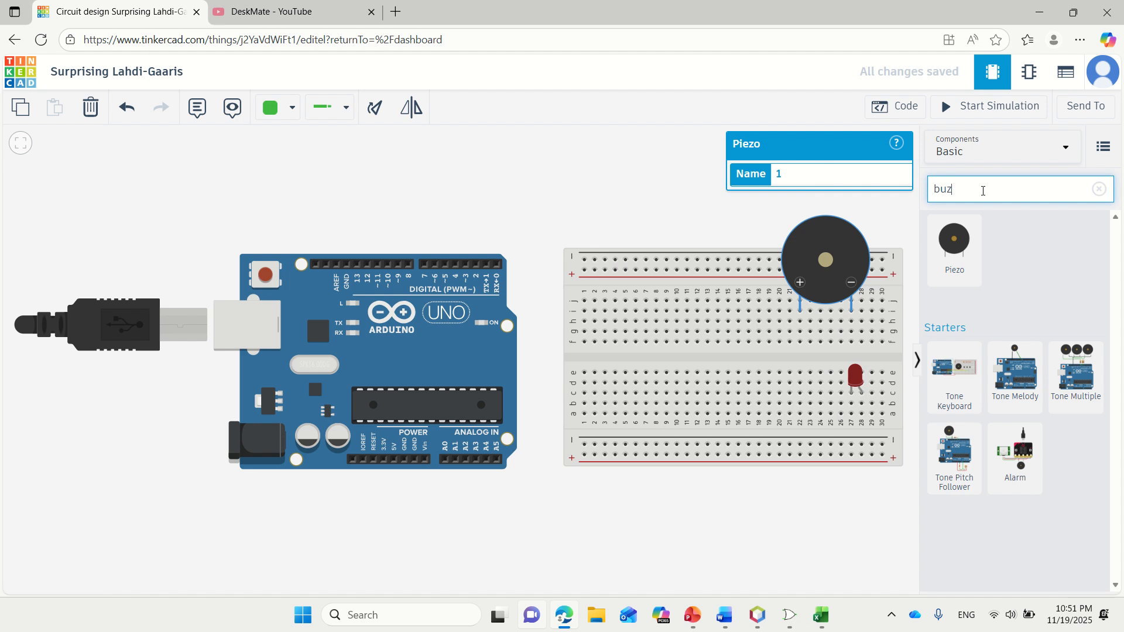
key("BackSpace")
key("BackSpace")
key("BackSpace")
type("ga")
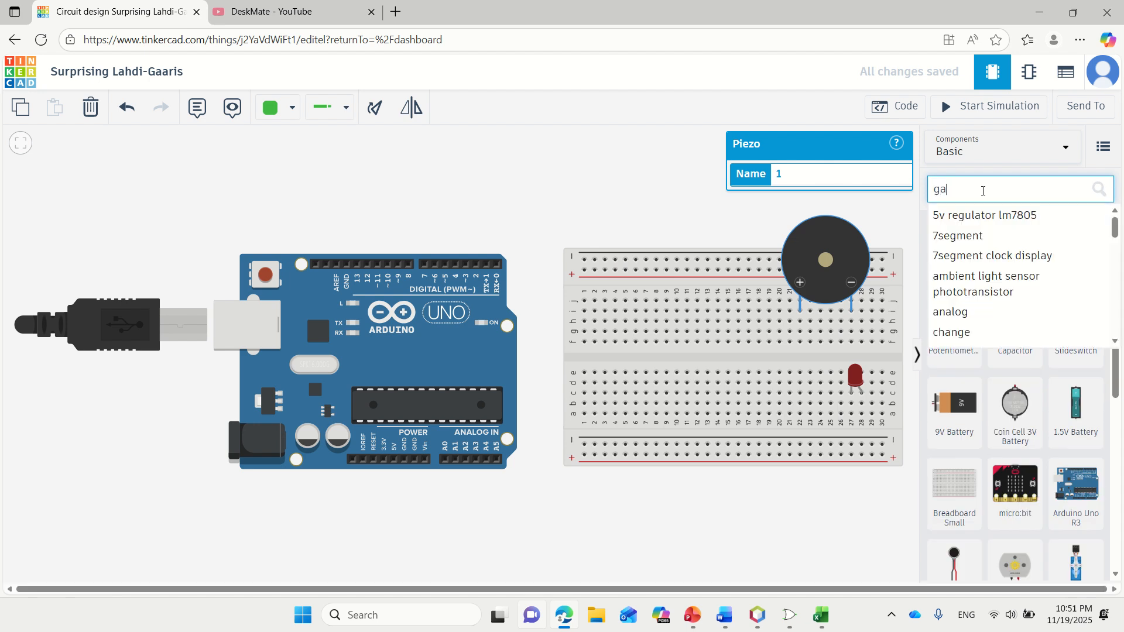
type("s")
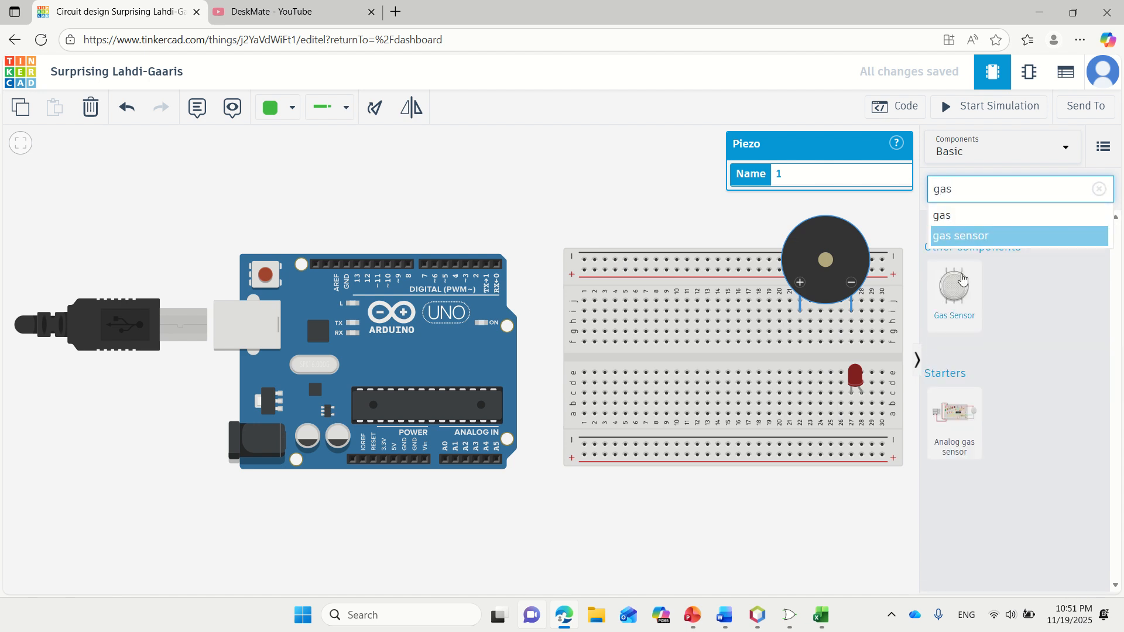
left_click_drag(954, 290, 690, 363)
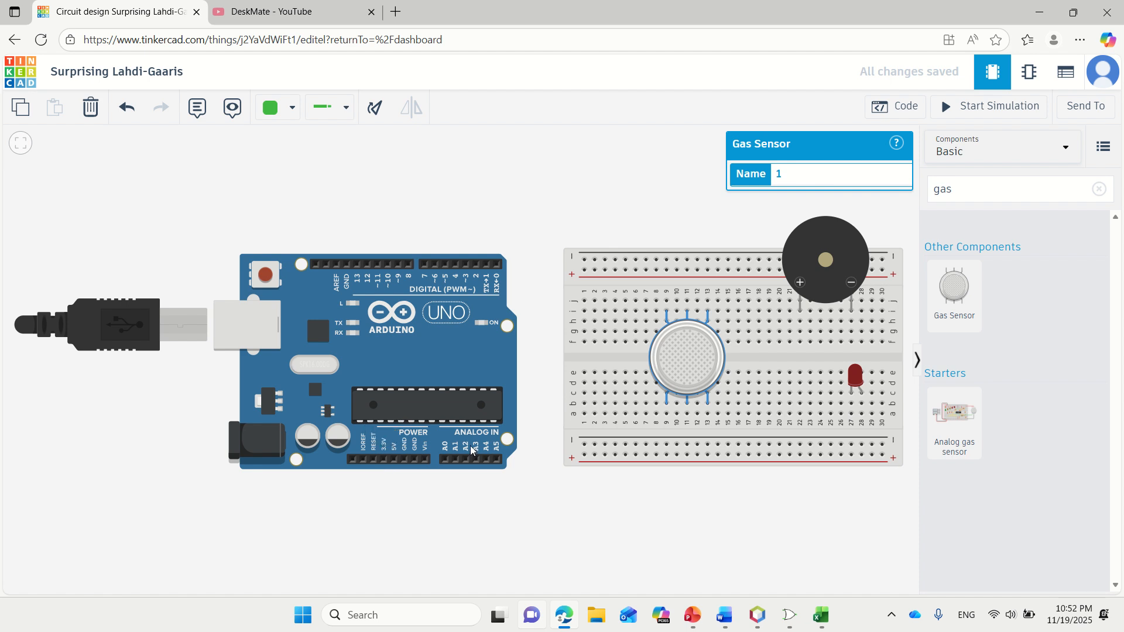
- Wire the Arduino's 5V pin to the breadboard's lower positive rail in red, routed below the board with its bends squared up
left_click(291, 110)
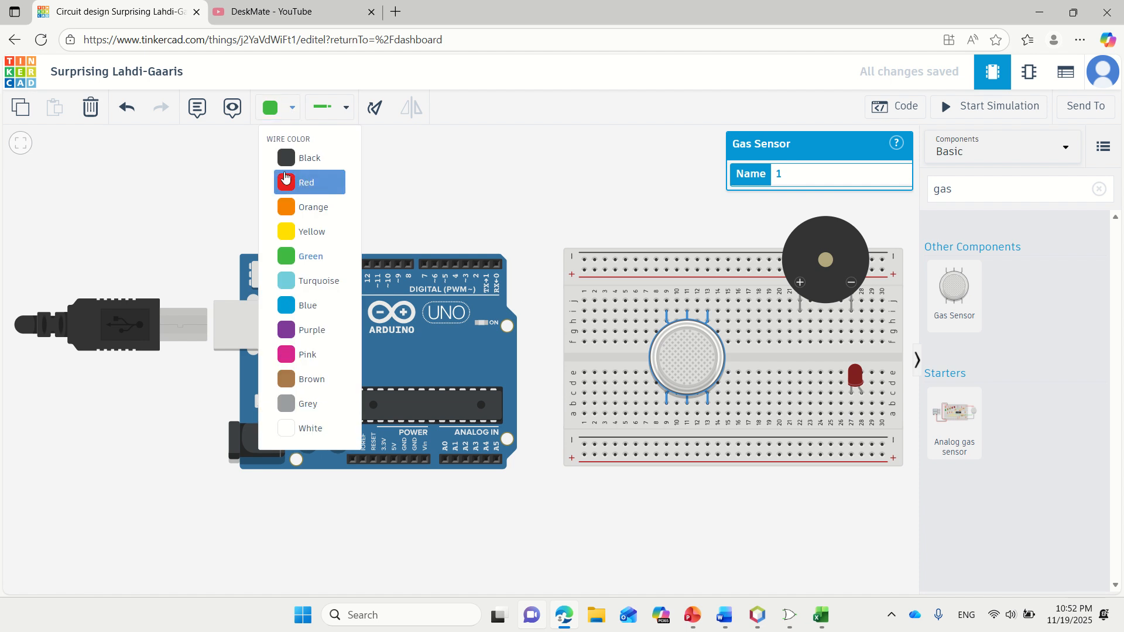
left_click(287, 182)
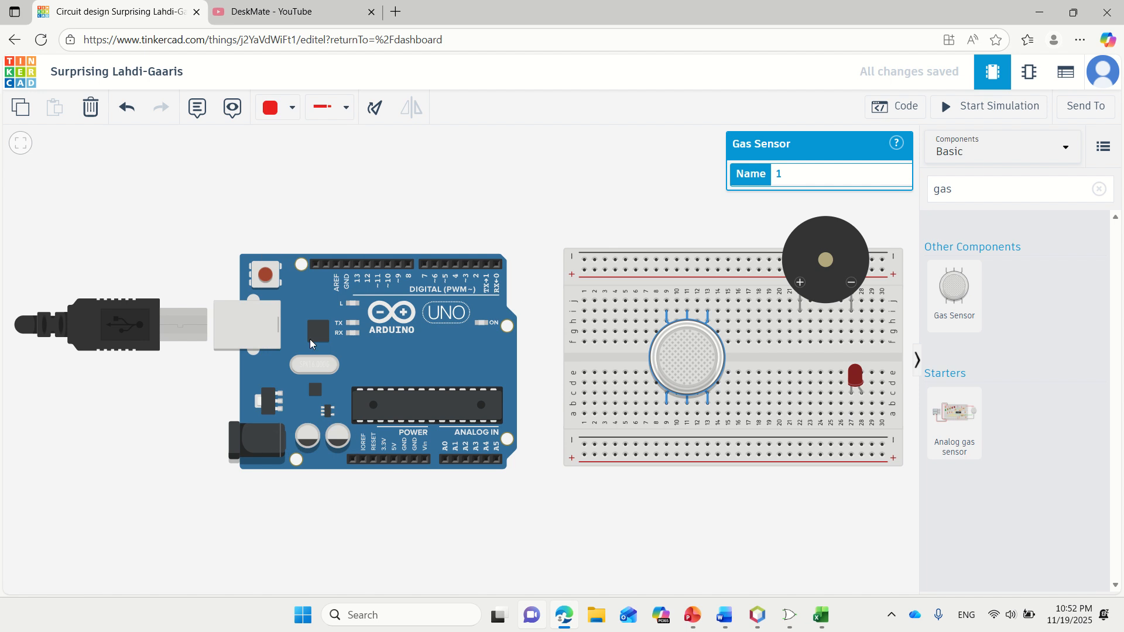
left_click(394, 460)
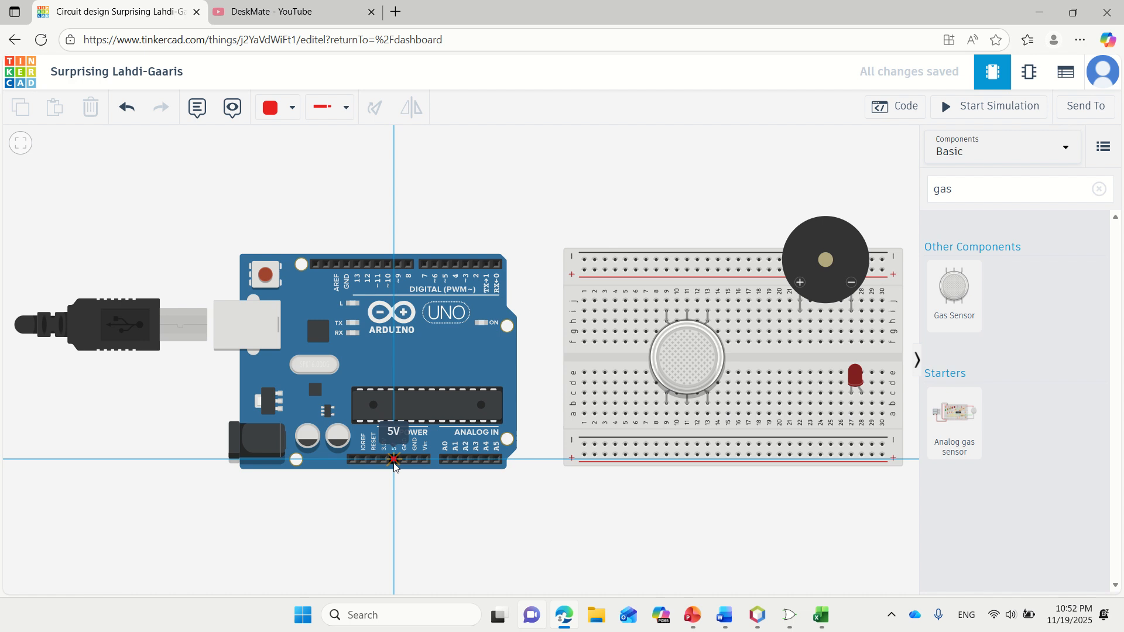
left_click(395, 522)
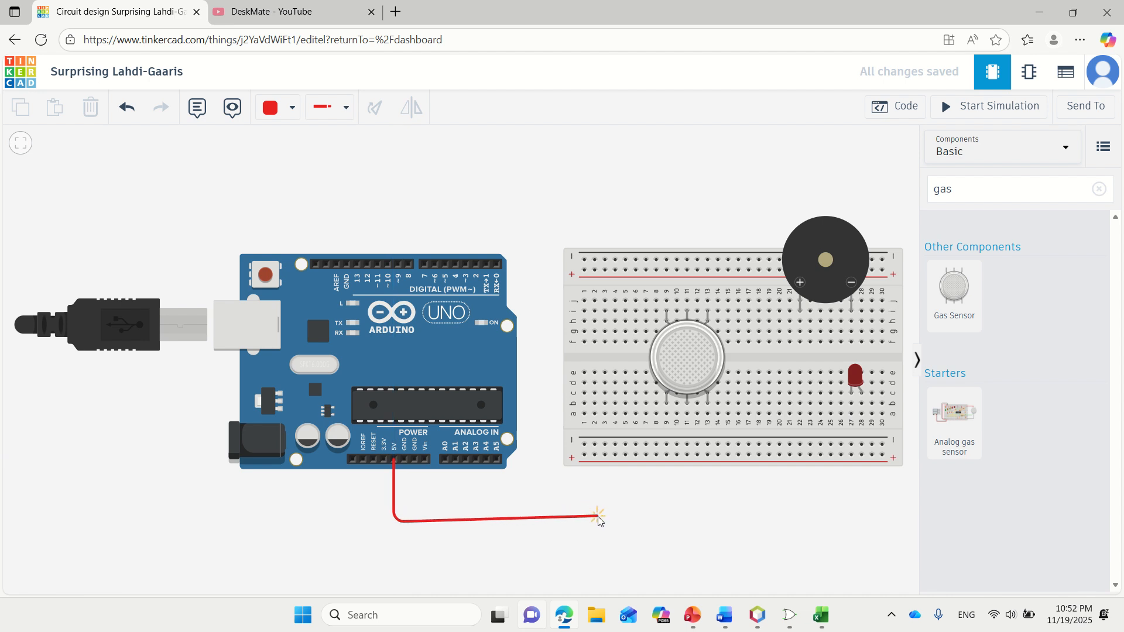
left_click(598, 518)
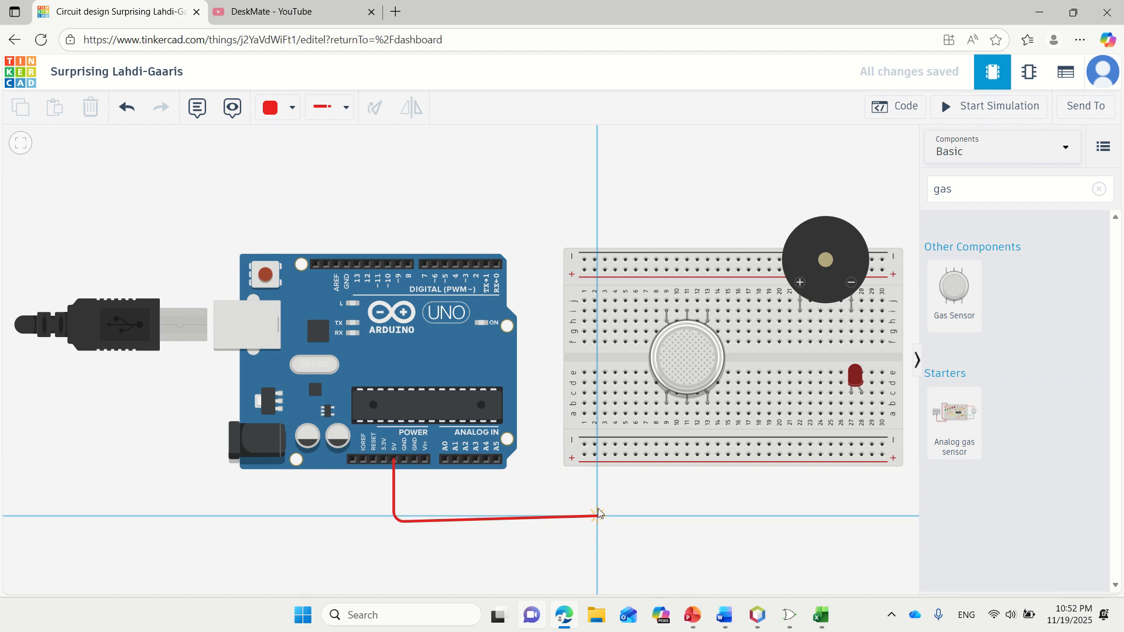
left_click(596, 456)
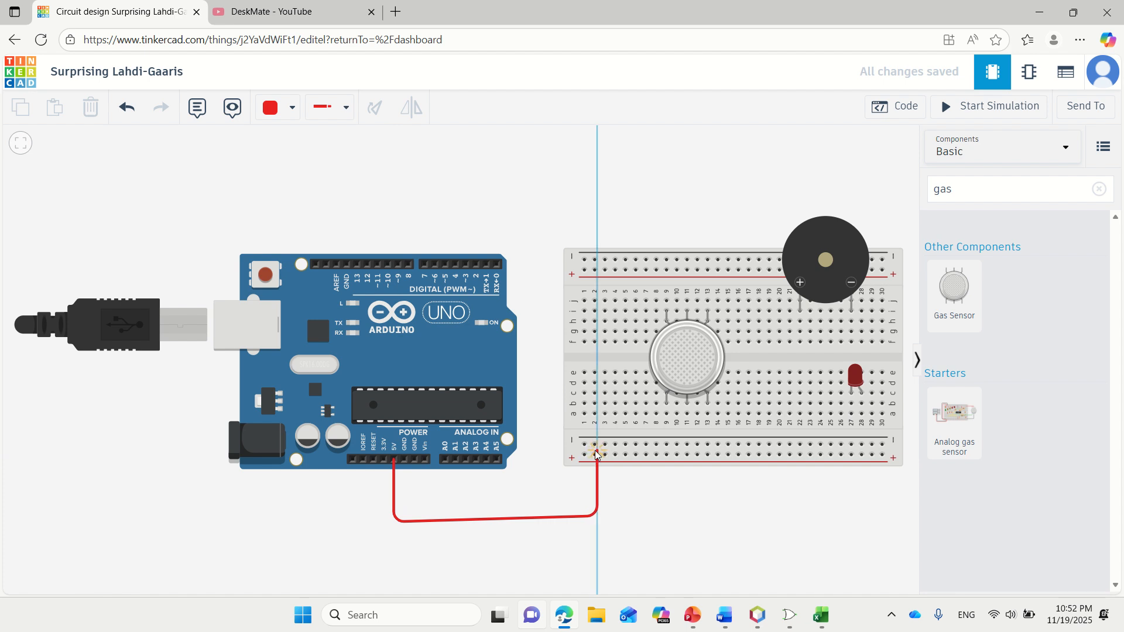
left_click_drag(597, 462, 595, 455)
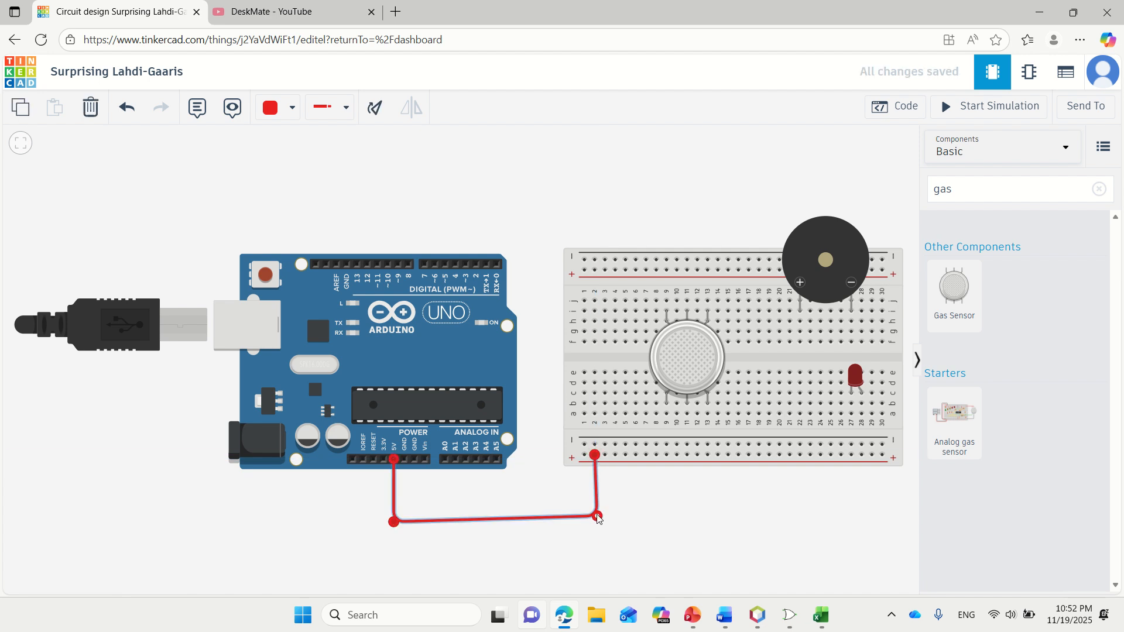
left_click_drag(597, 514, 597, 523)
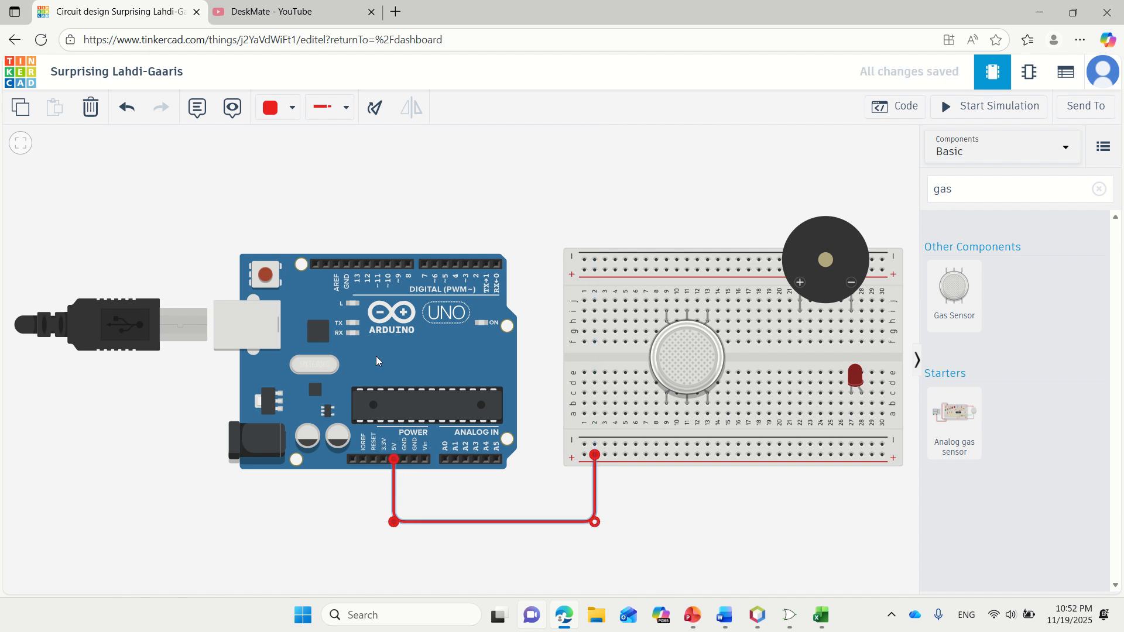
left_click(289, 111)
left_click(281, 166)
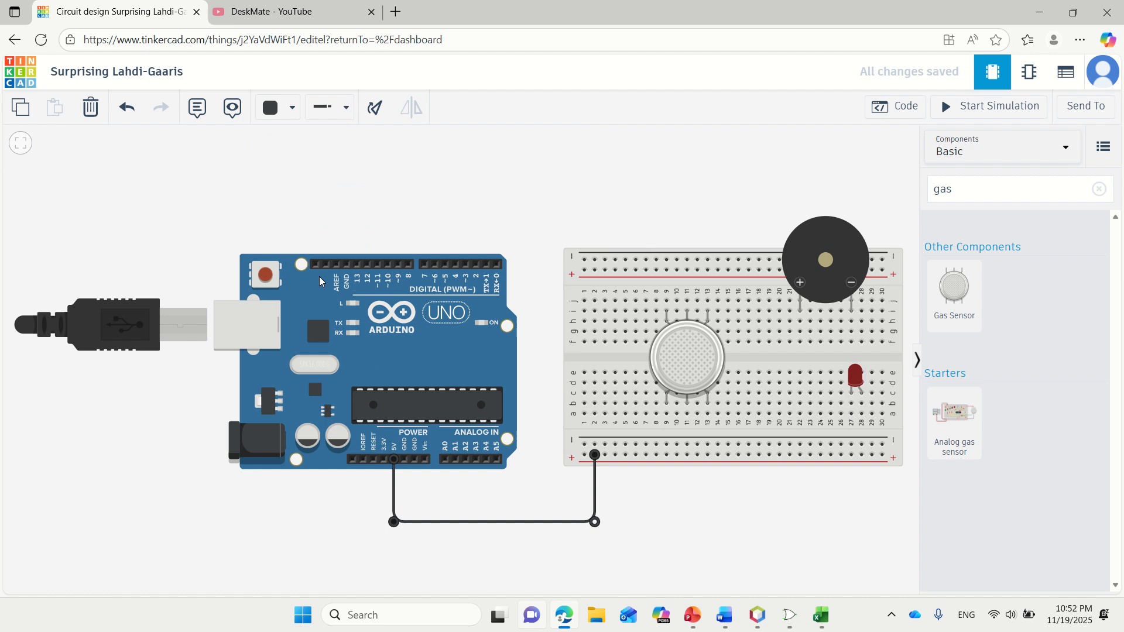
left_click(292, 112)
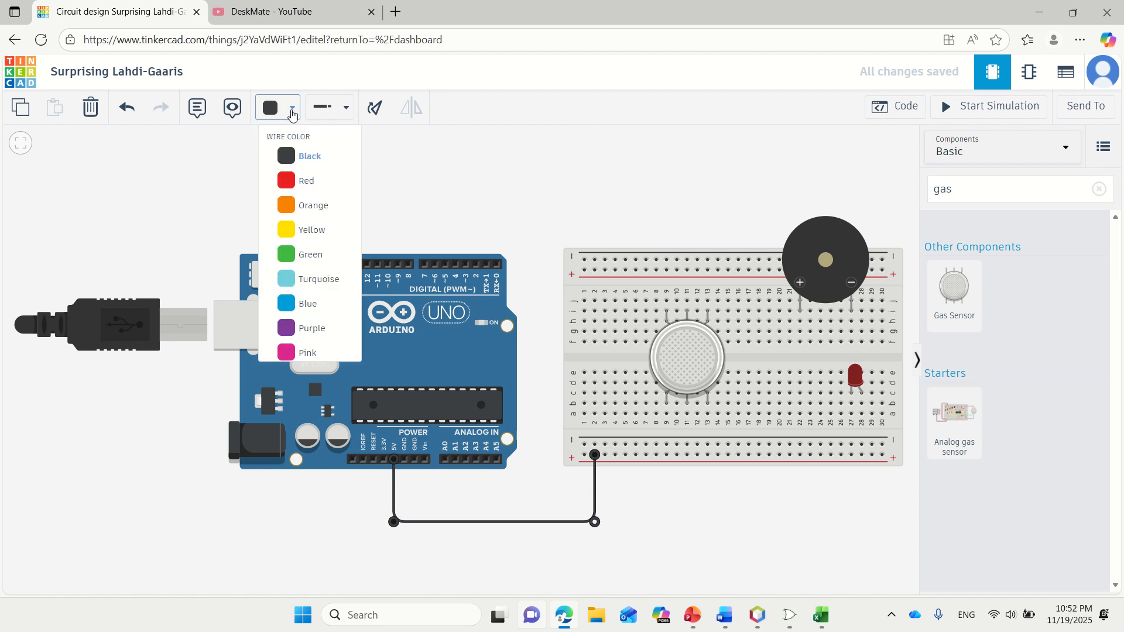
left_click(292, 181)
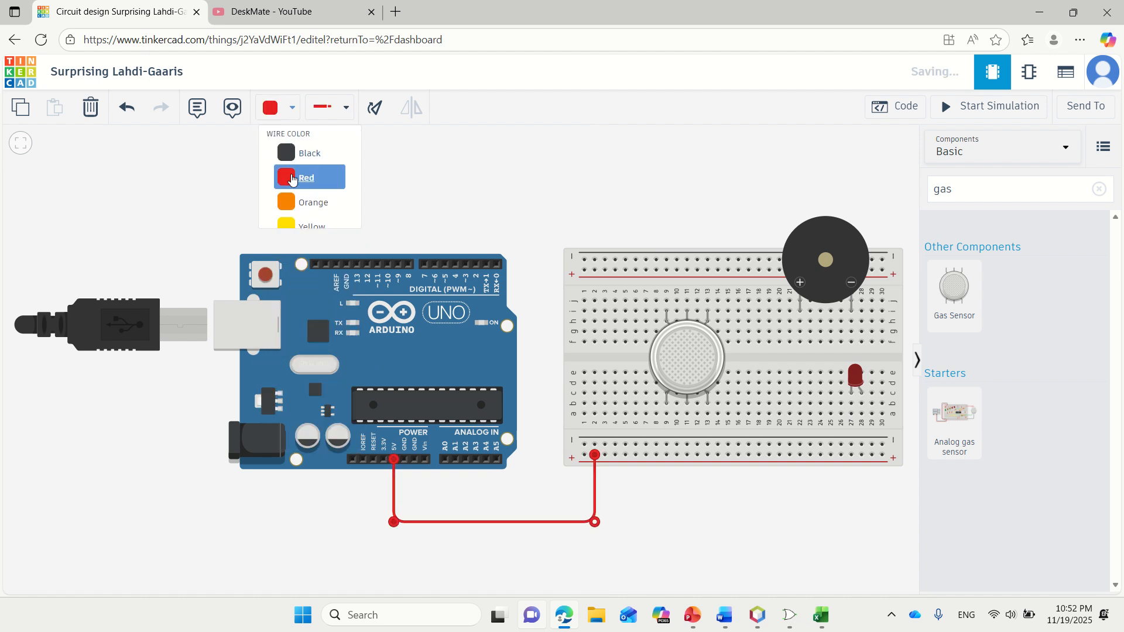
- Wire the Arduino's GND pin beside Vin to the breadboard's lower negative rail at column 1 in black, routed just above the red 5V wire
left_click(414, 461)
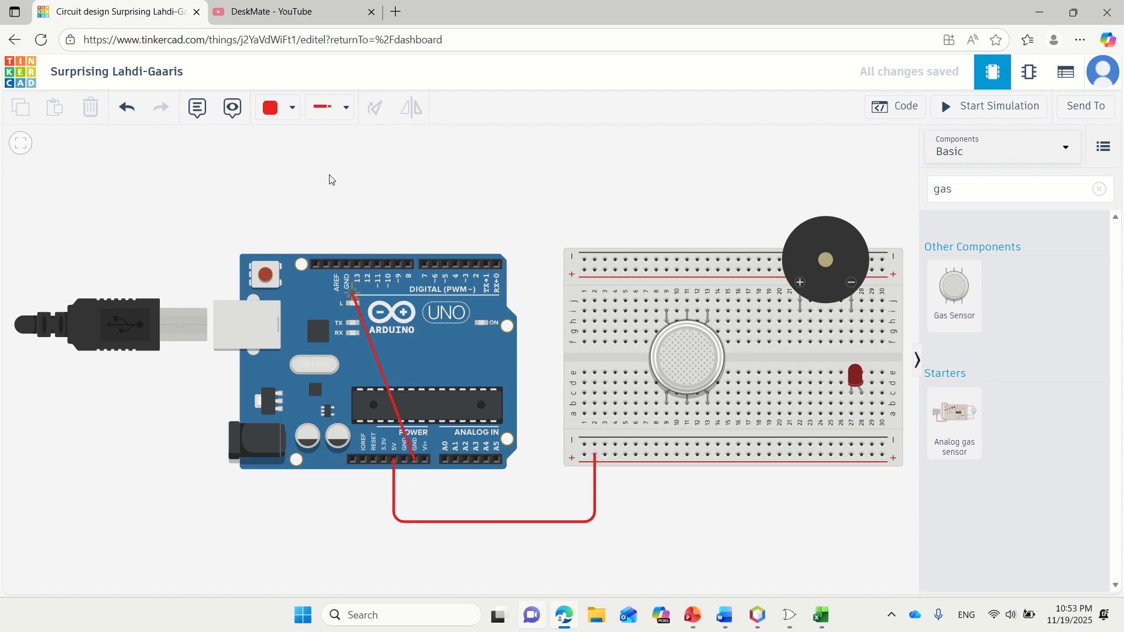
left_click(291, 108)
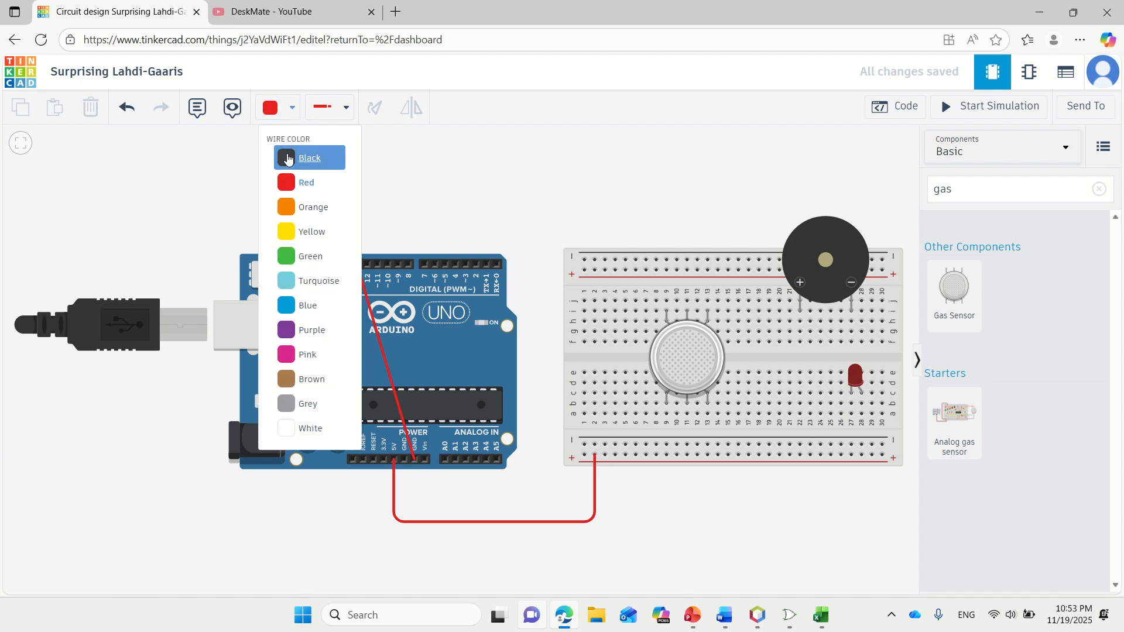
left_click(290, 158)
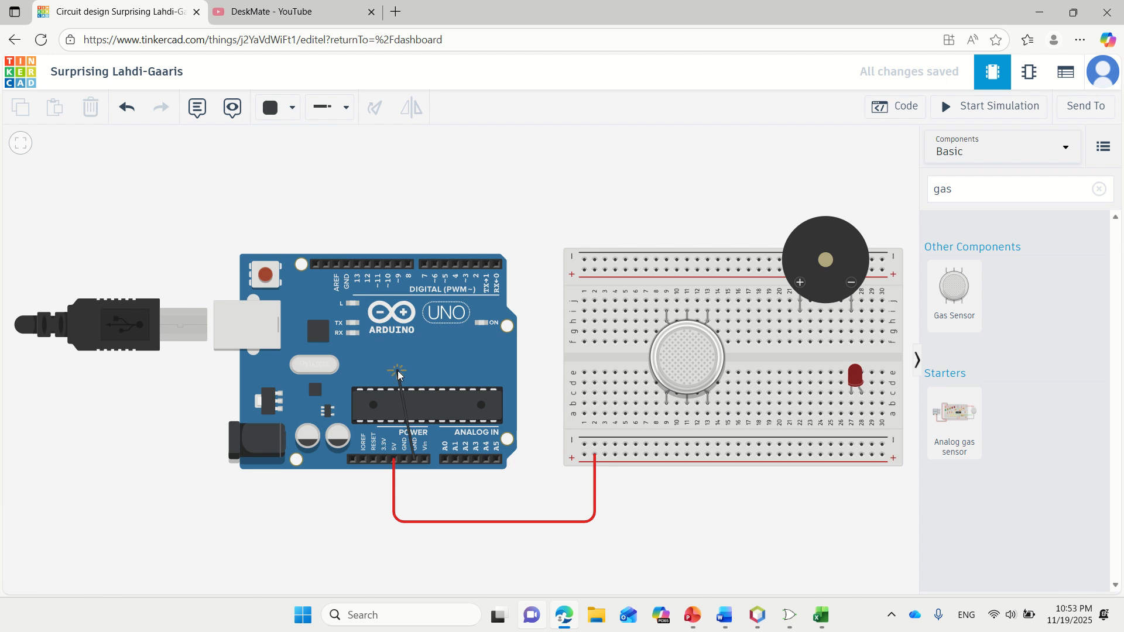
left_click(414, 507)
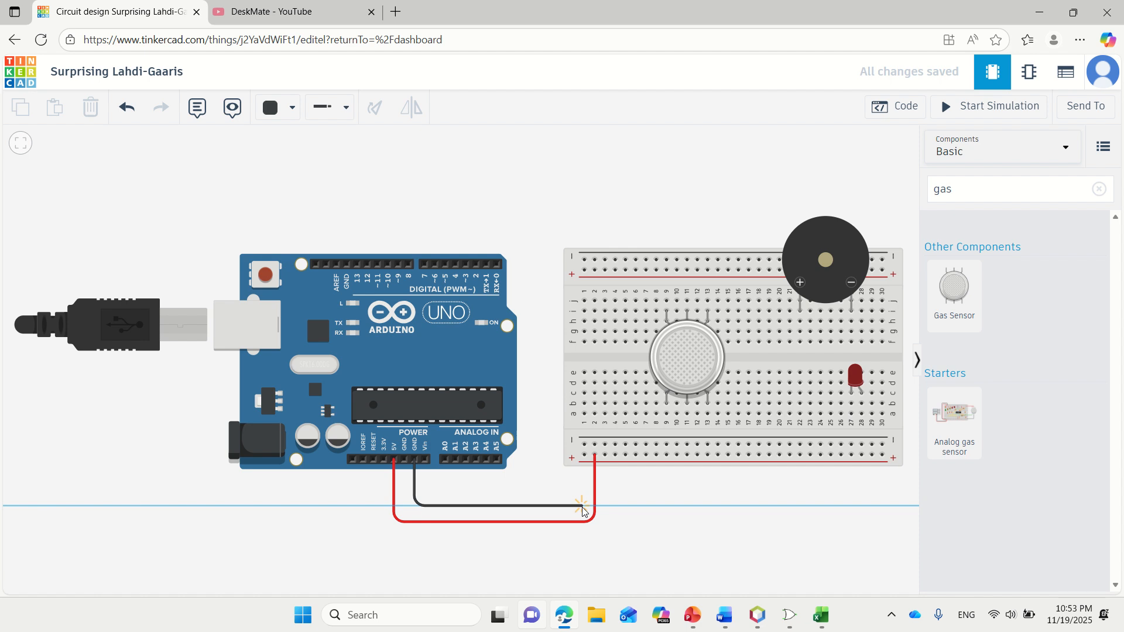
left_click(583, 507)
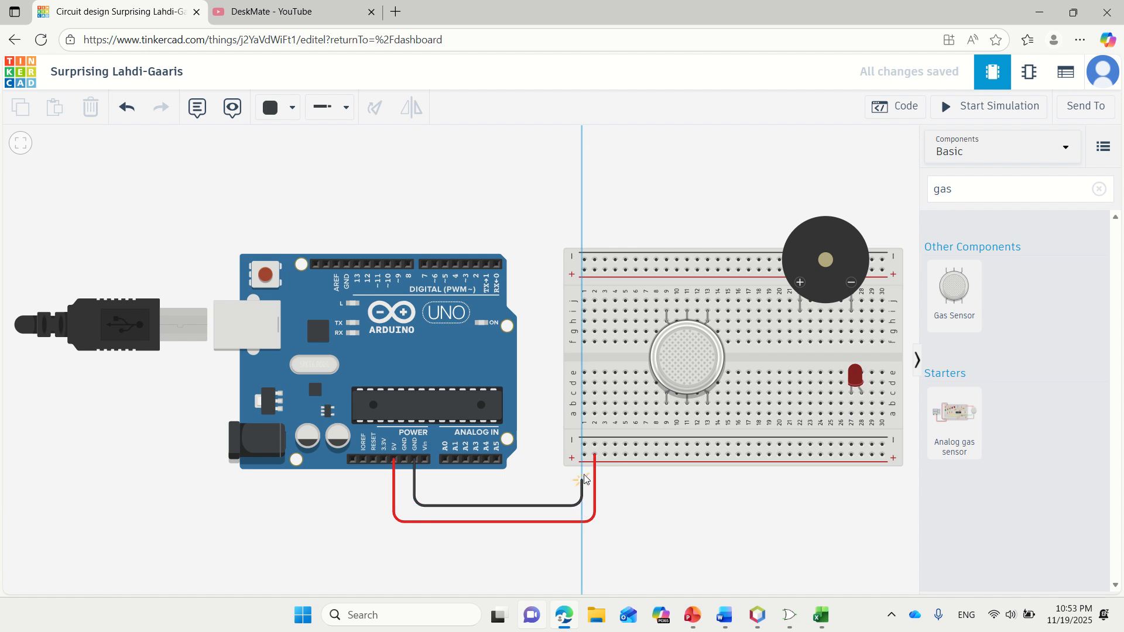
left_click(585, 444)
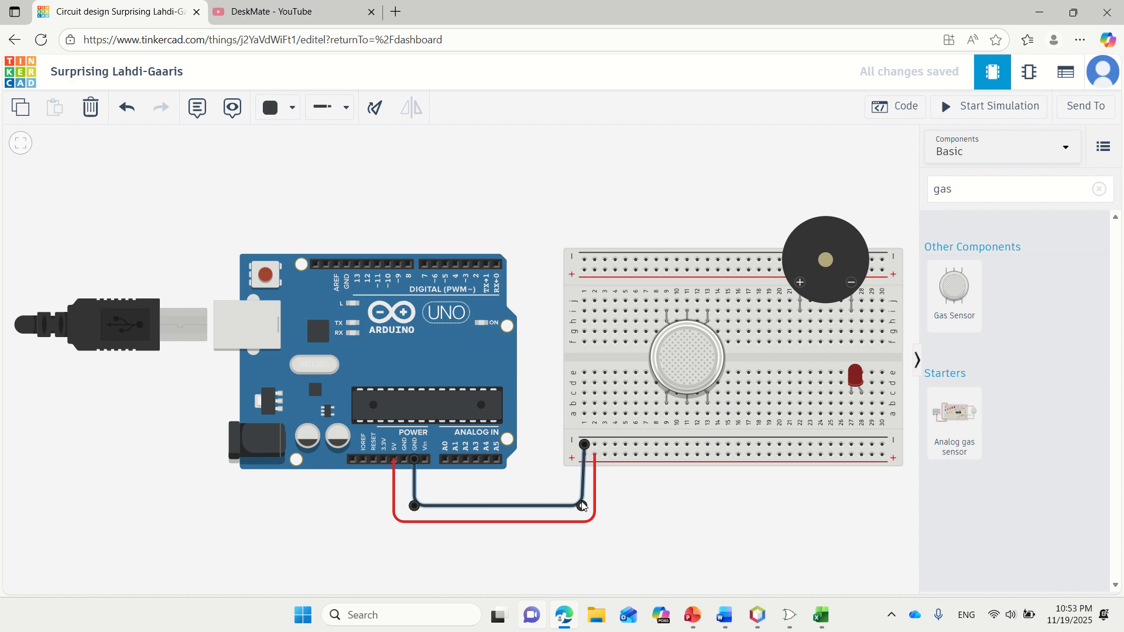
- Straighten the black ground wire by aligning its bend under the breadboard with its end in the lower negative rail
key("Right")
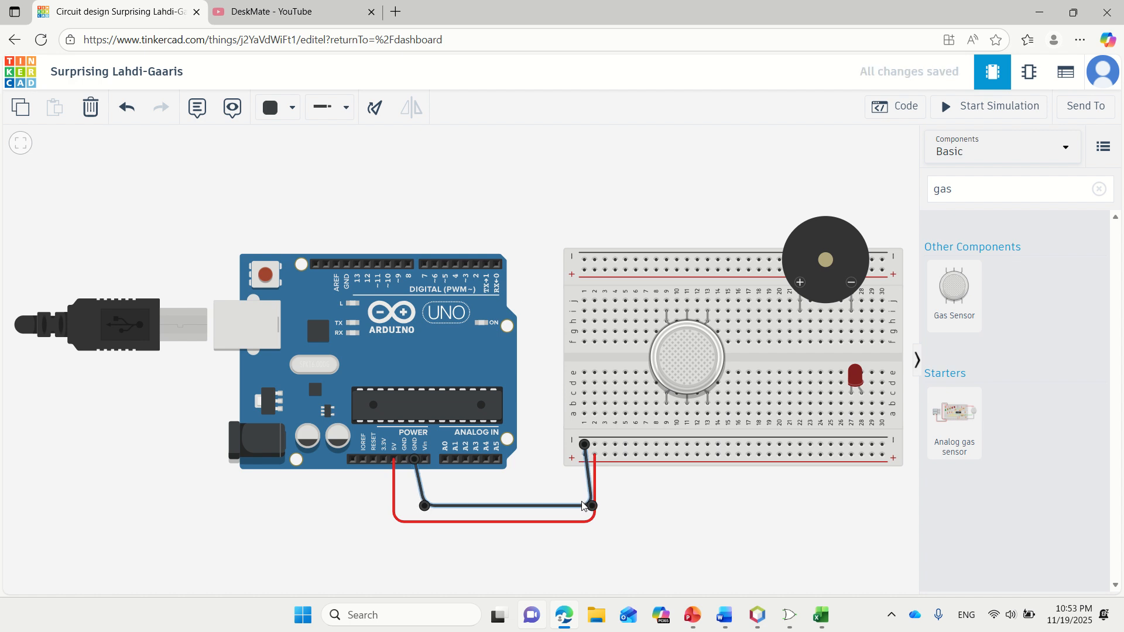
key("Left")
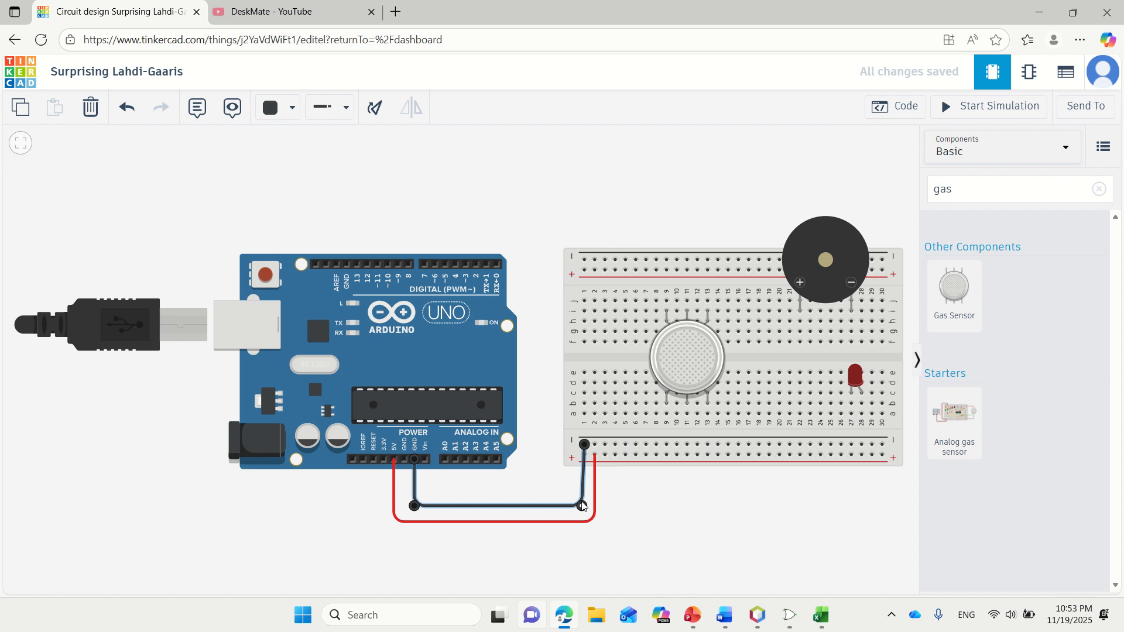
mouse_move(582, 506)
left_mouse_down()
mouse_move(601, 506)
mouse_move(581, 501)
left_mouse_up()
left_click_drag(582, 506, 584, 506)
left_click(672, 542)
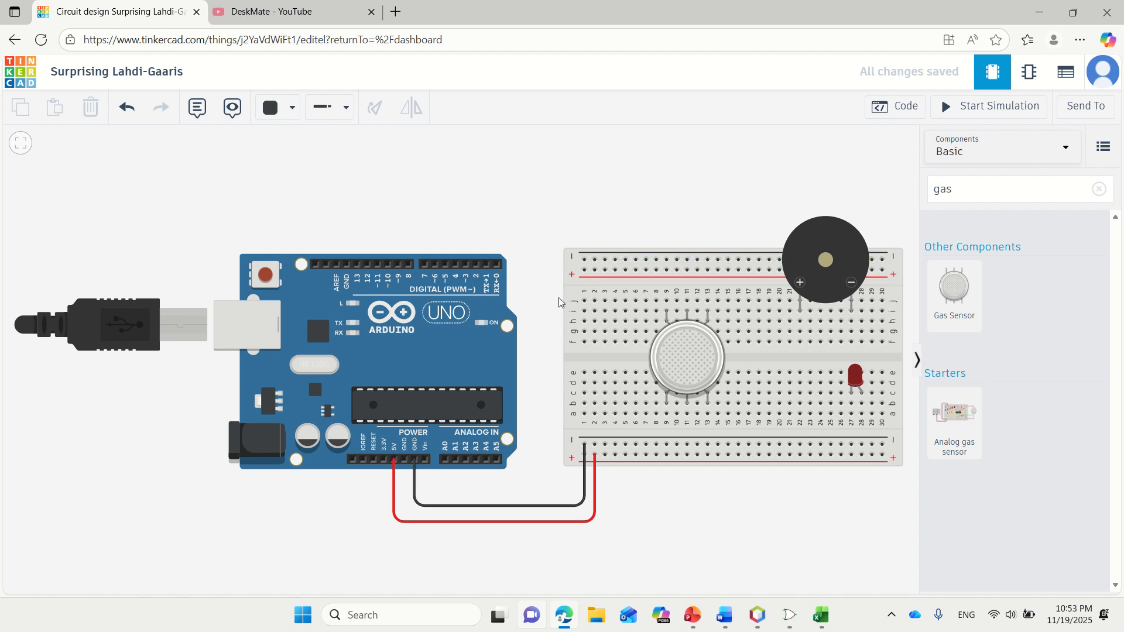
- Link the two negative rails with a black wire at column 2 and the two positive rails with a red wire at column 3
left_click(597, 447)
left_click(595, 260)
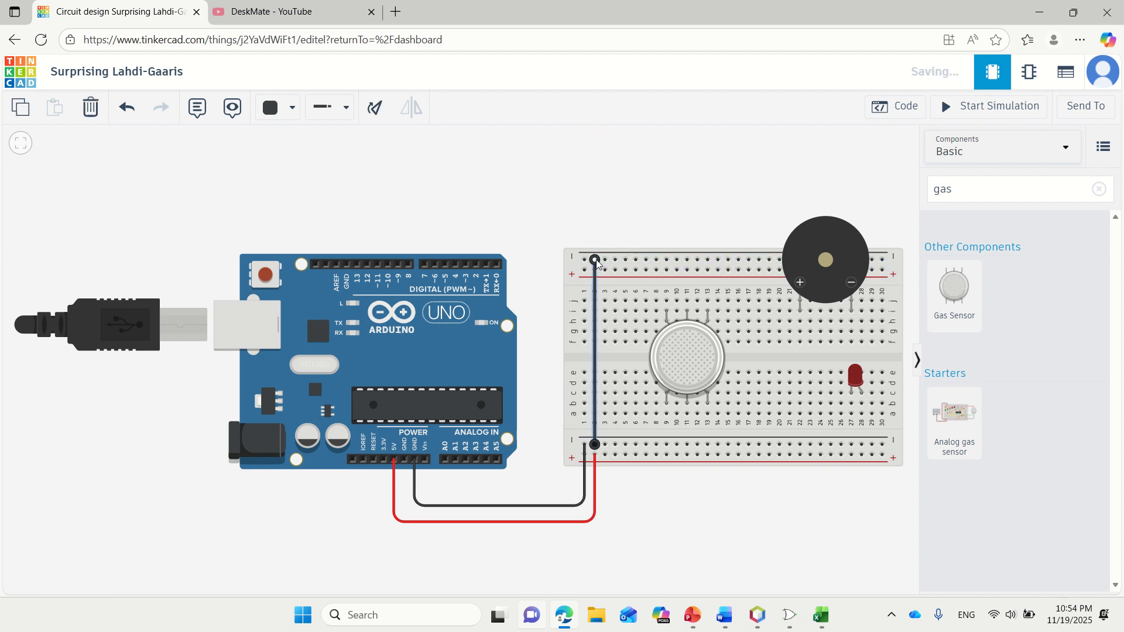
left_click(606, 455)
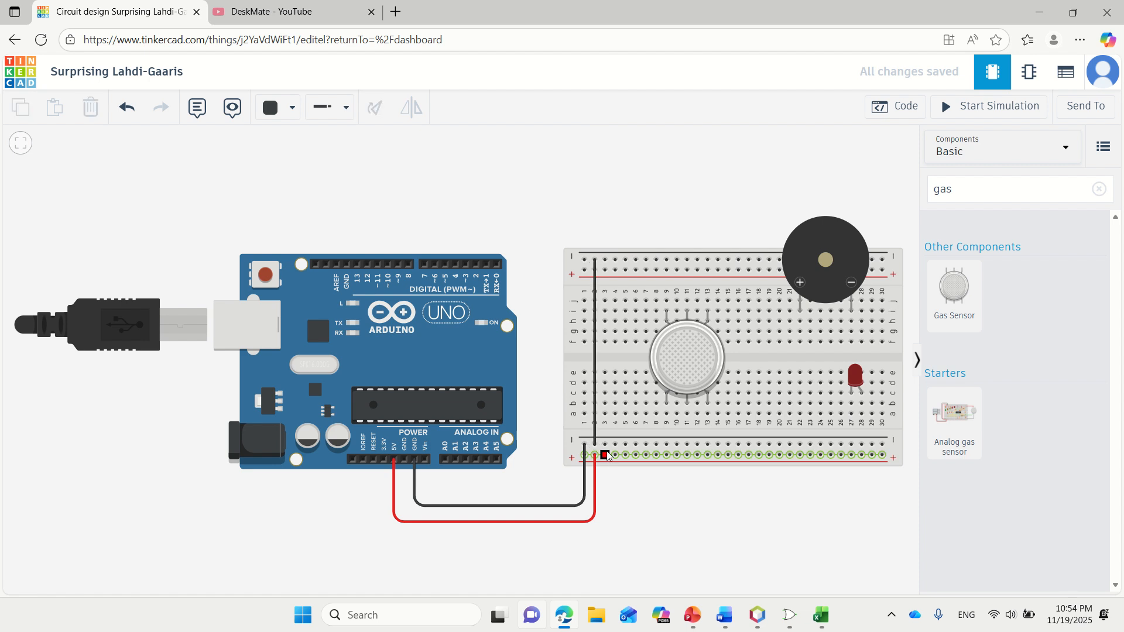
left_click(606, 270)
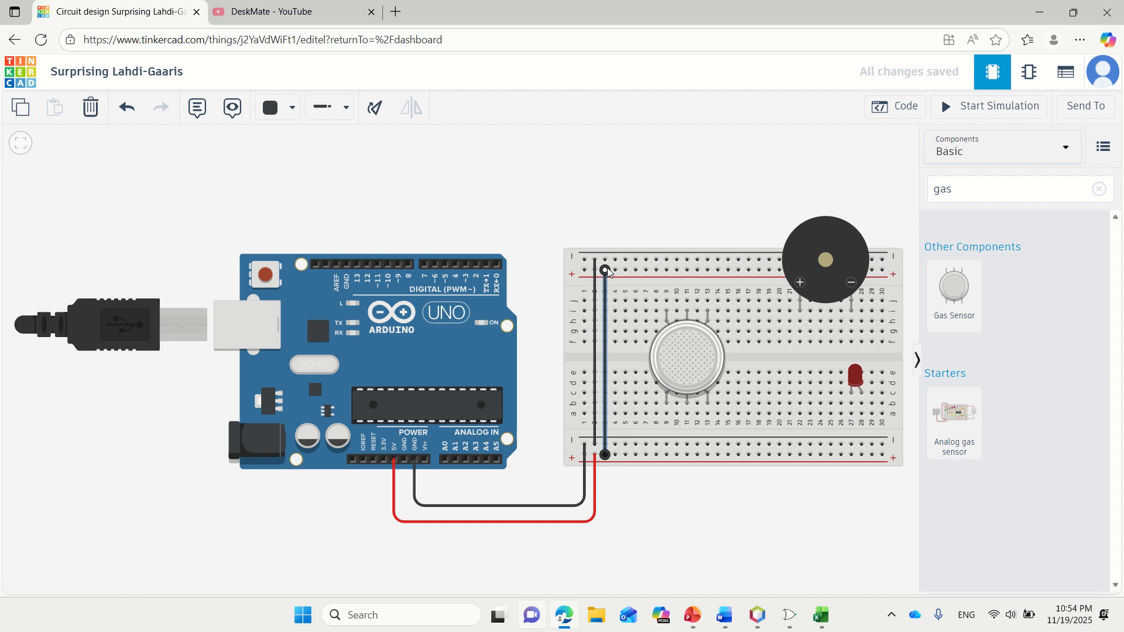
left_click(294, 110)
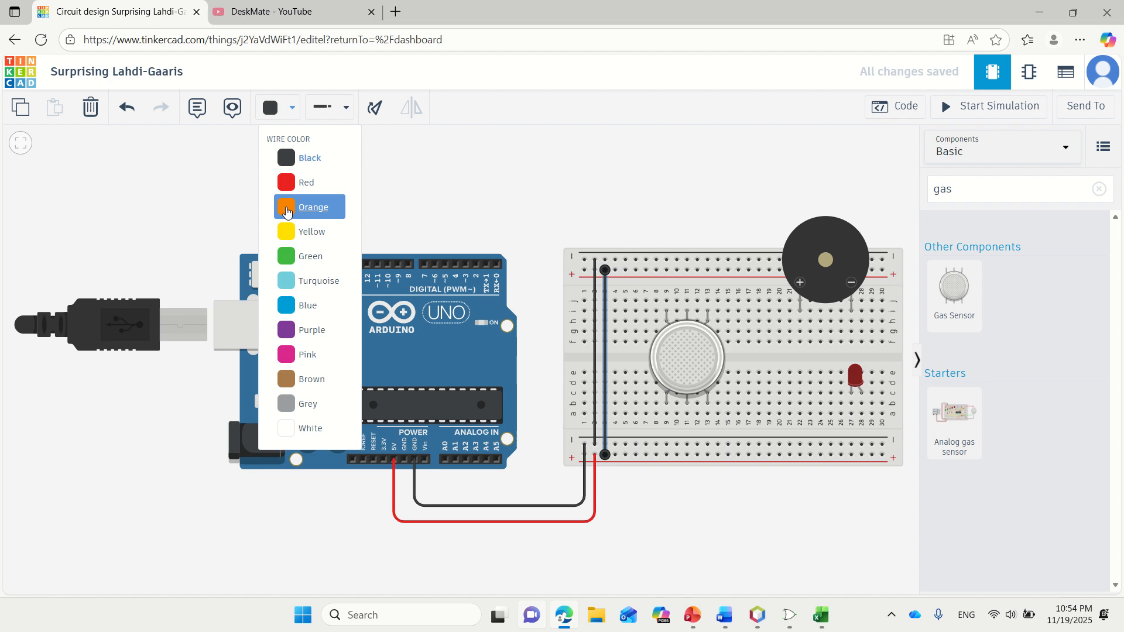
left_click(288, 182)
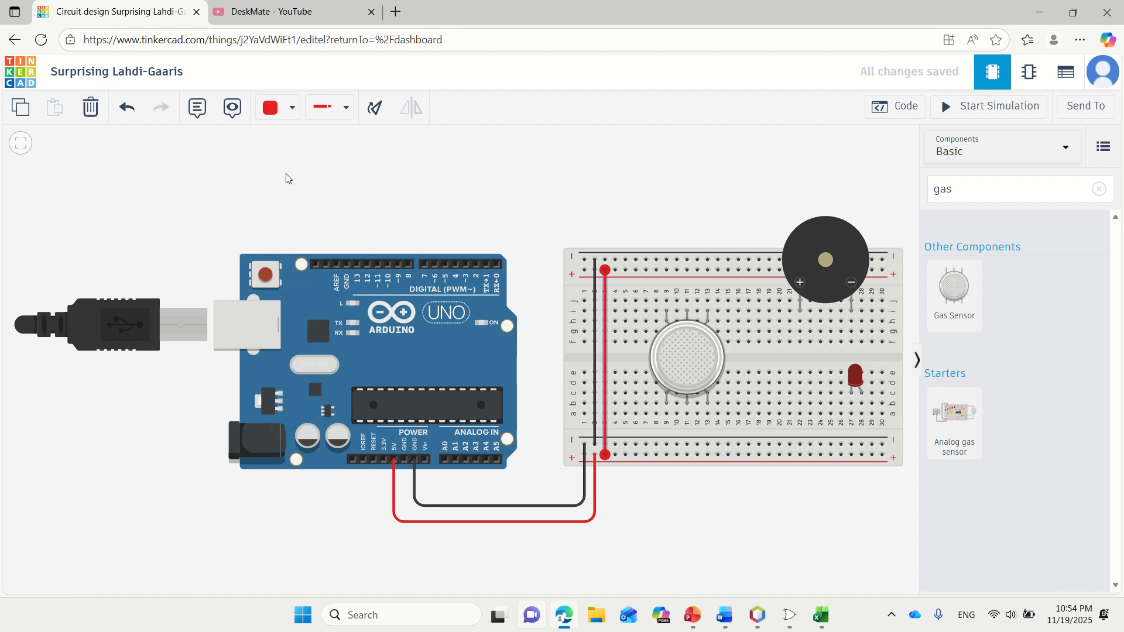
left_click(709, 532)
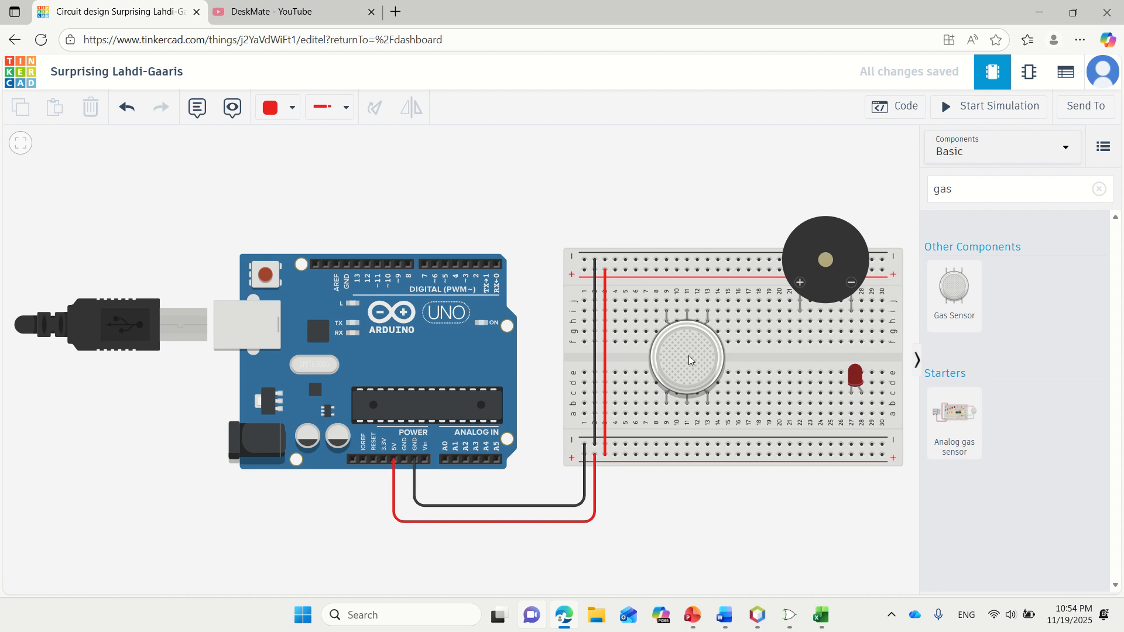
- Move the gas sensor to columns 6 to 10 and wire its three lower legs to the lower positive rail in red
left_click_drag(688, 356, 655, 355)
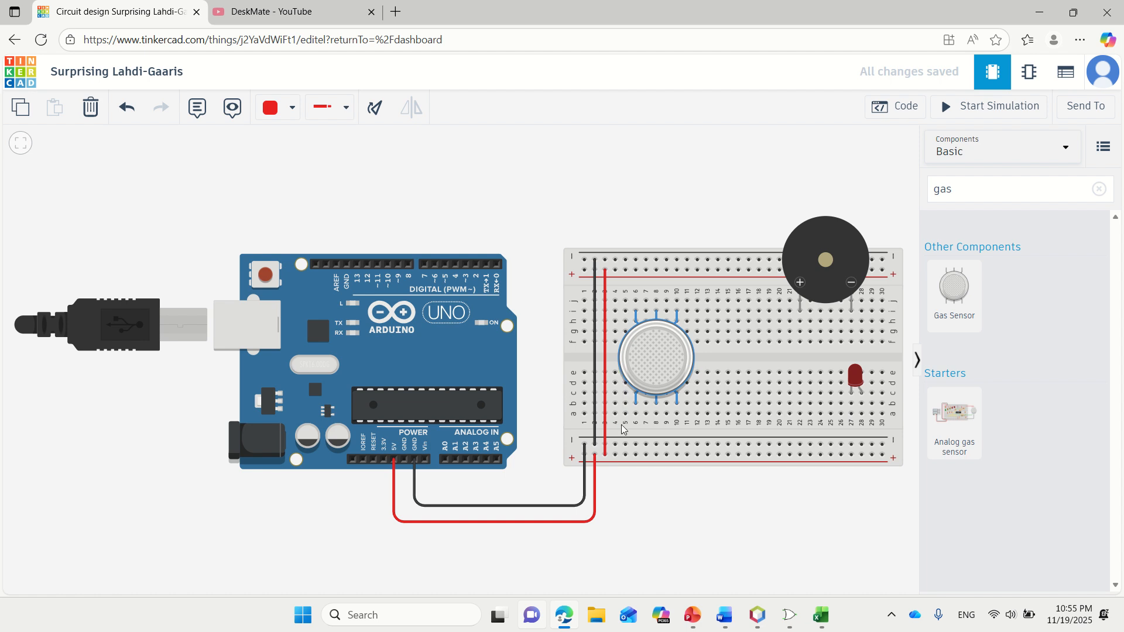
left_click(596, 443)
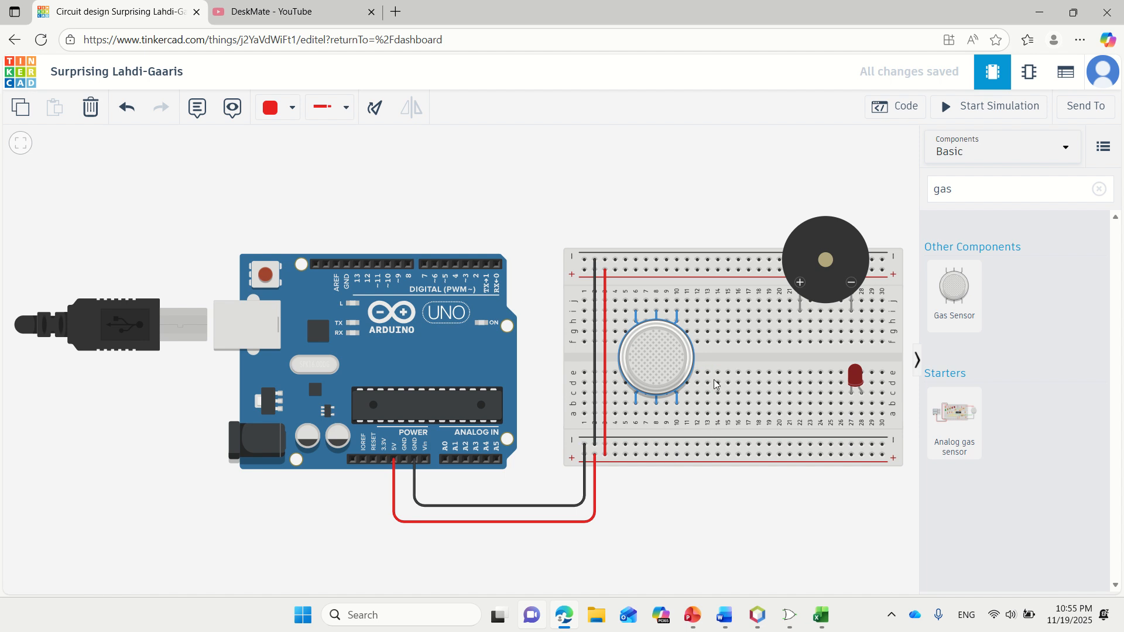
left_click(639, 415)
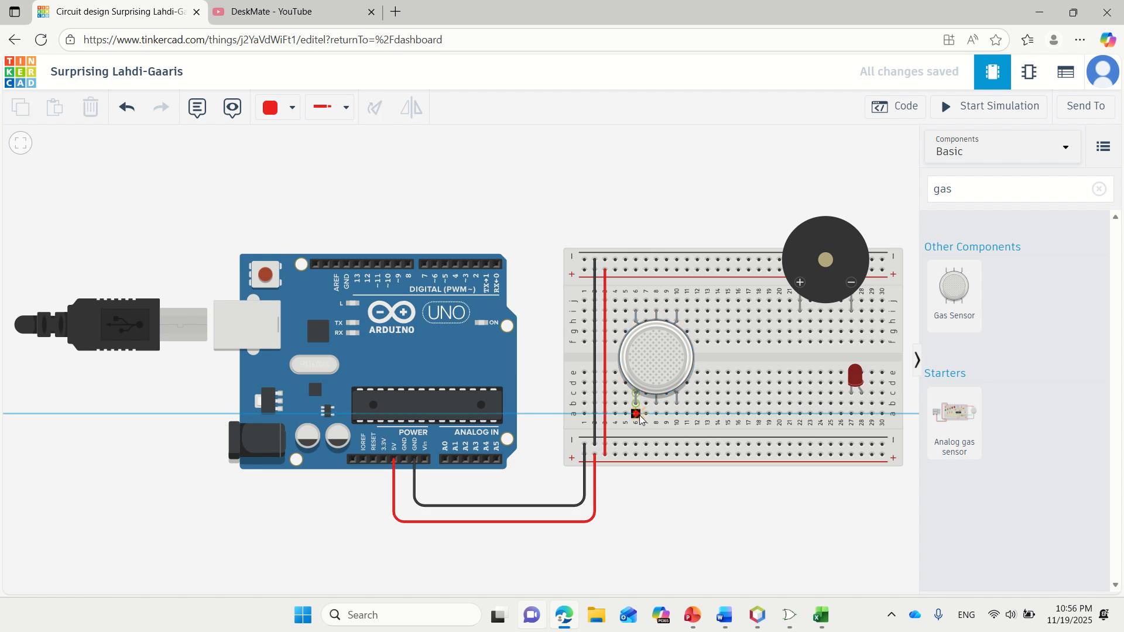
left_click(637, 455)
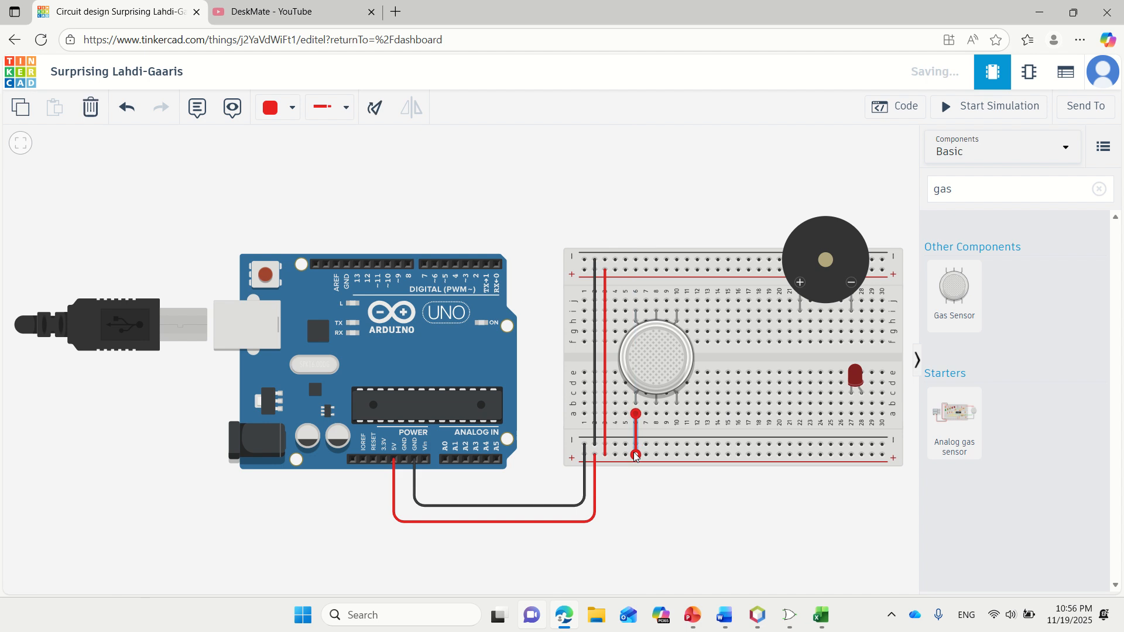
left_click(657, 415)
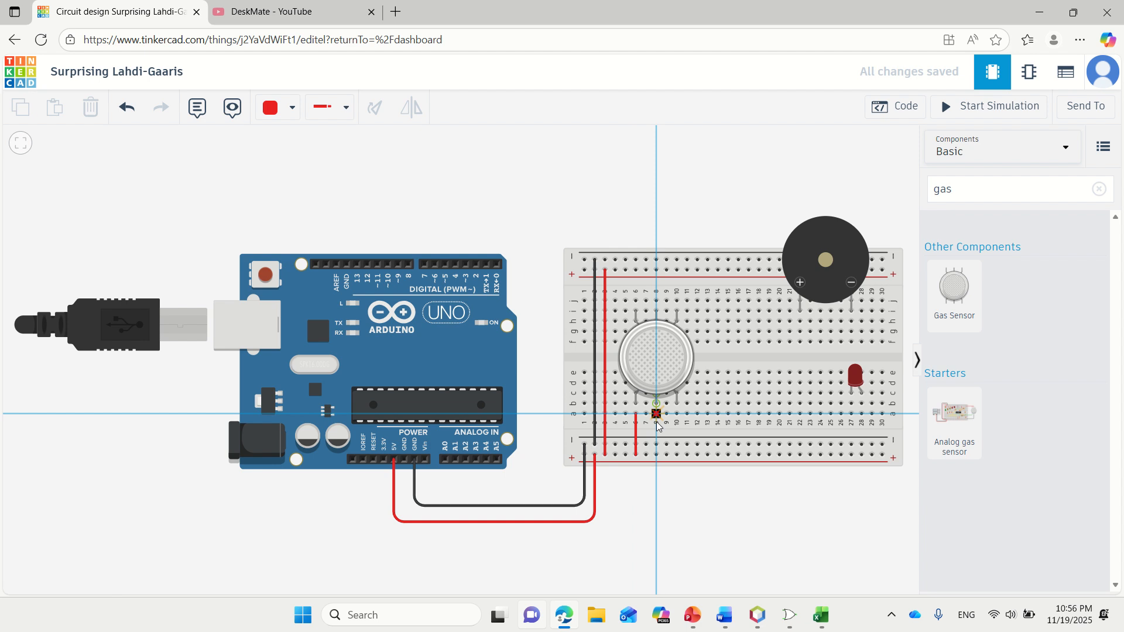
left_click(657, 455)
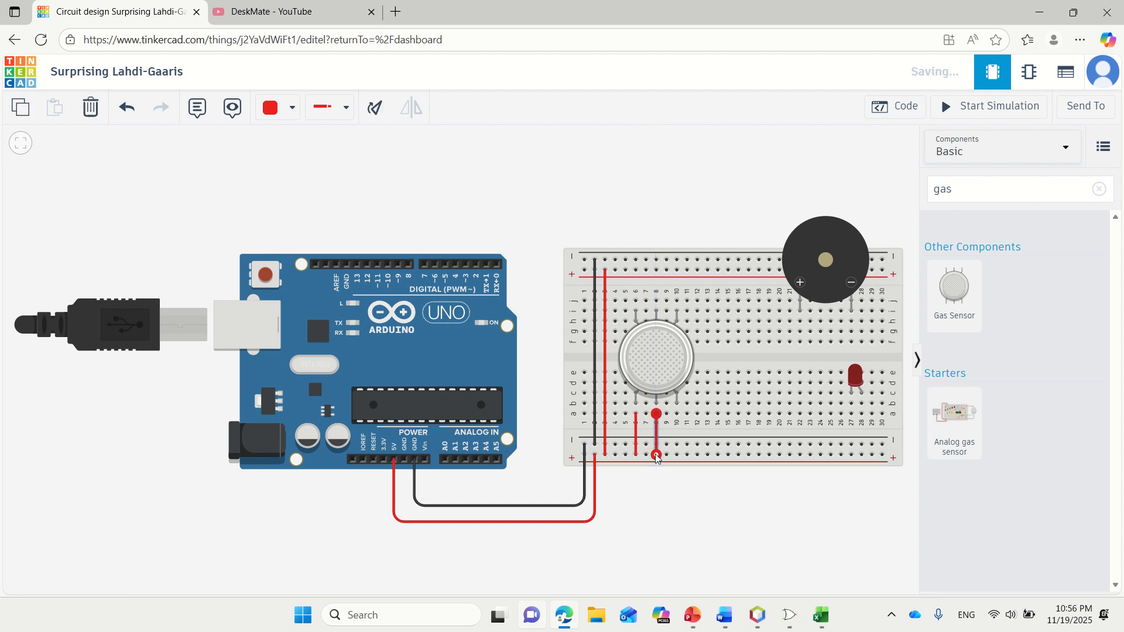
left_click(677, 415)
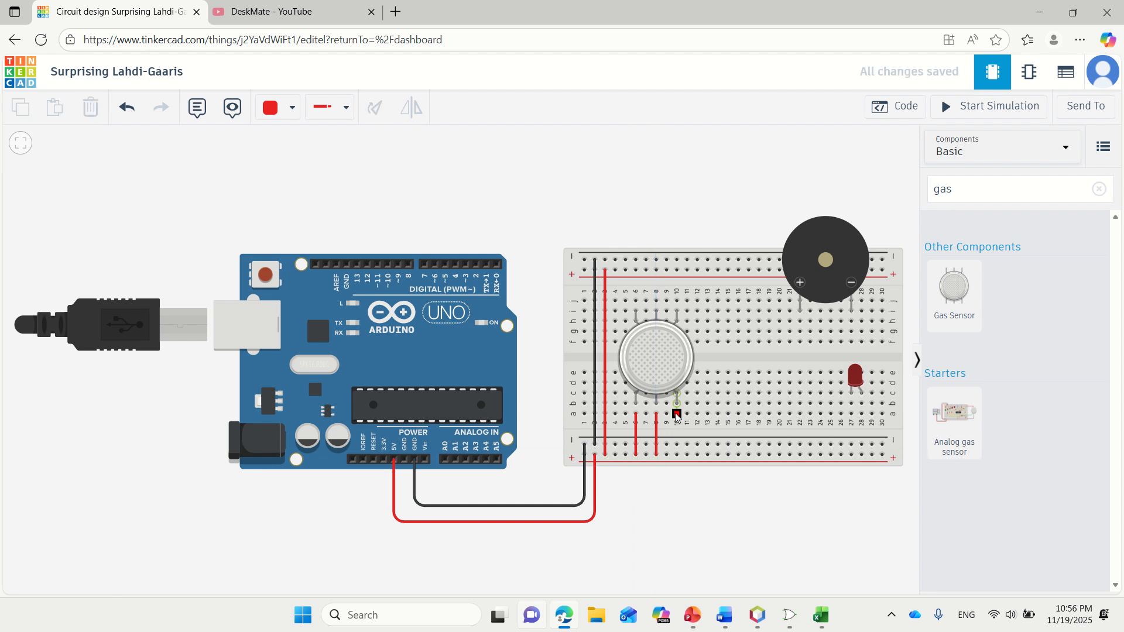
left_click(677, 456)
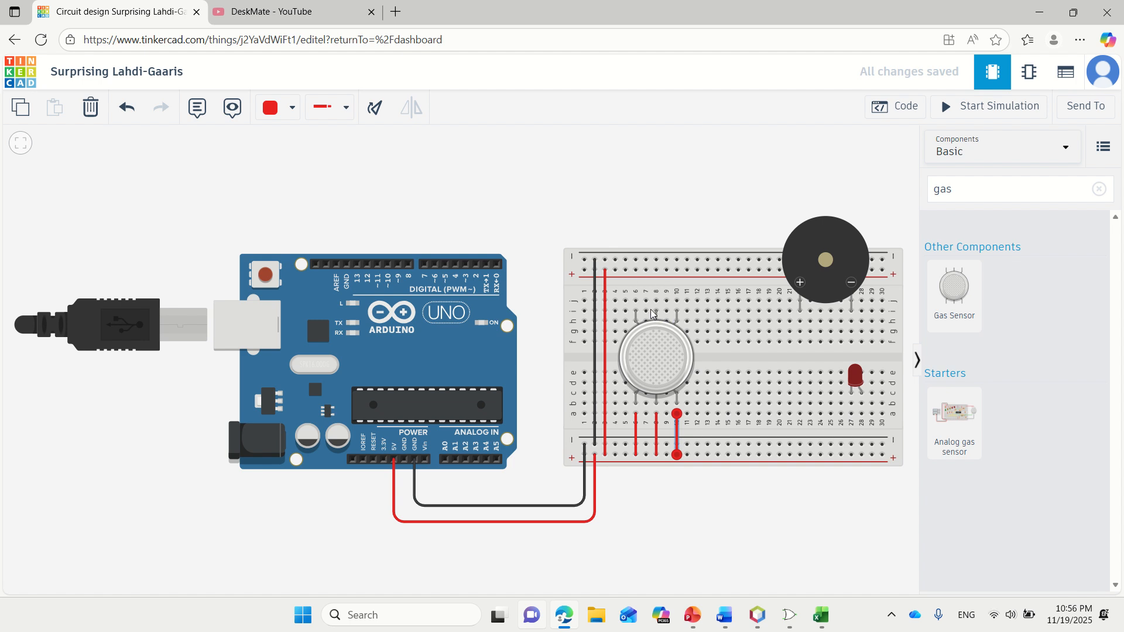
- Recolour the gas sensor's column 10 wire black and wire its upper middle leg at column 8 to the upper negative rail in black
left_click(292, 110)
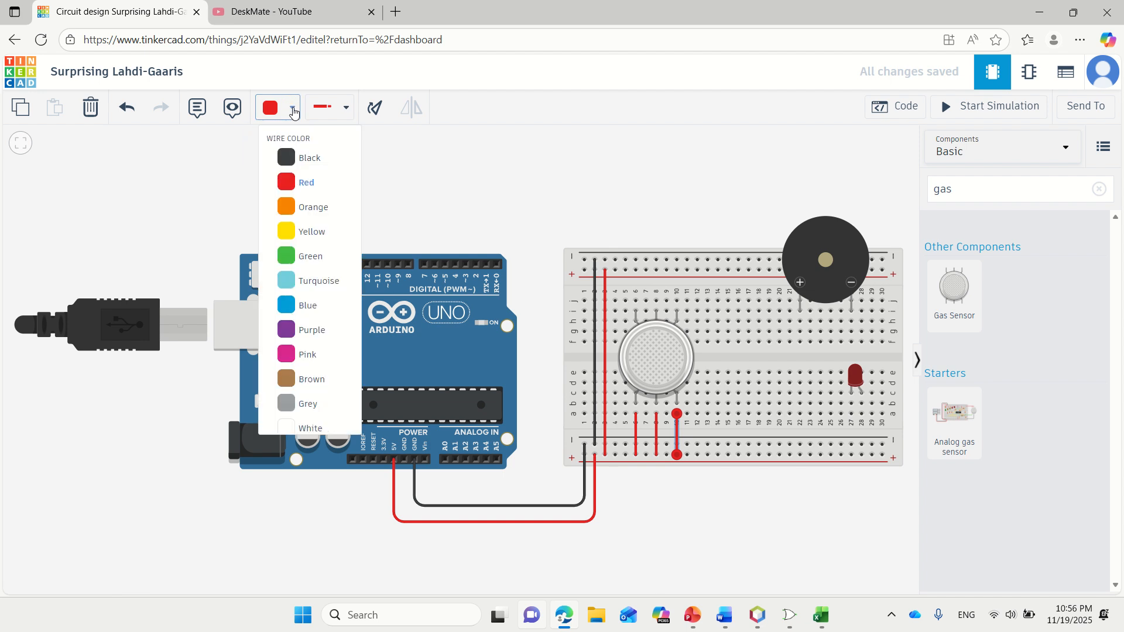
left_click(288, 159)
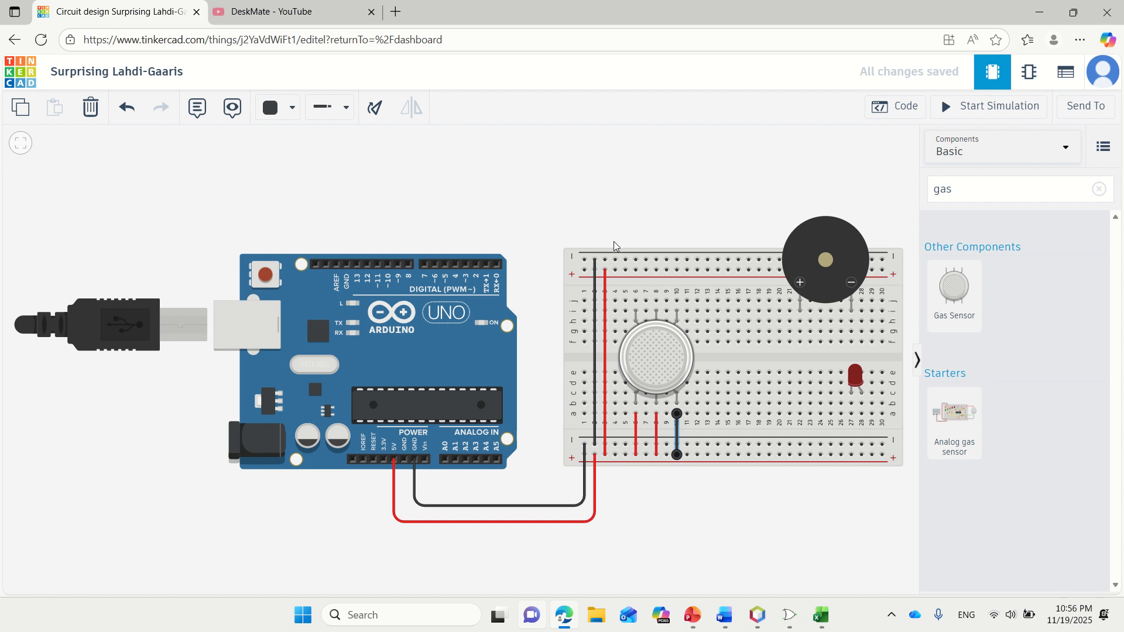
left_click(657, 303)
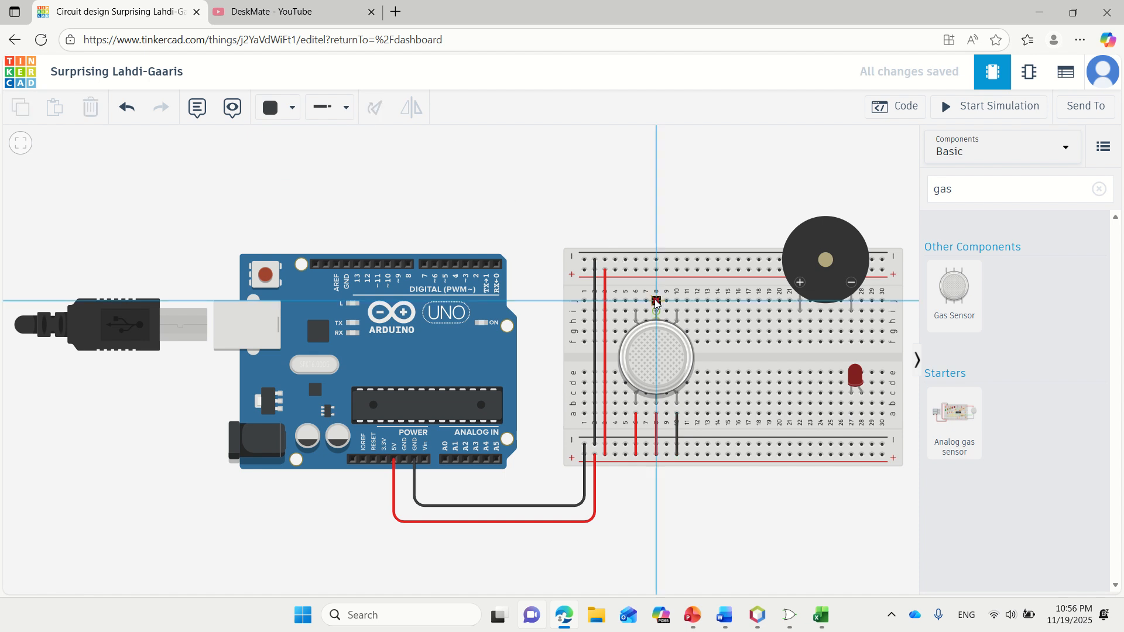
left_click(657, 260)
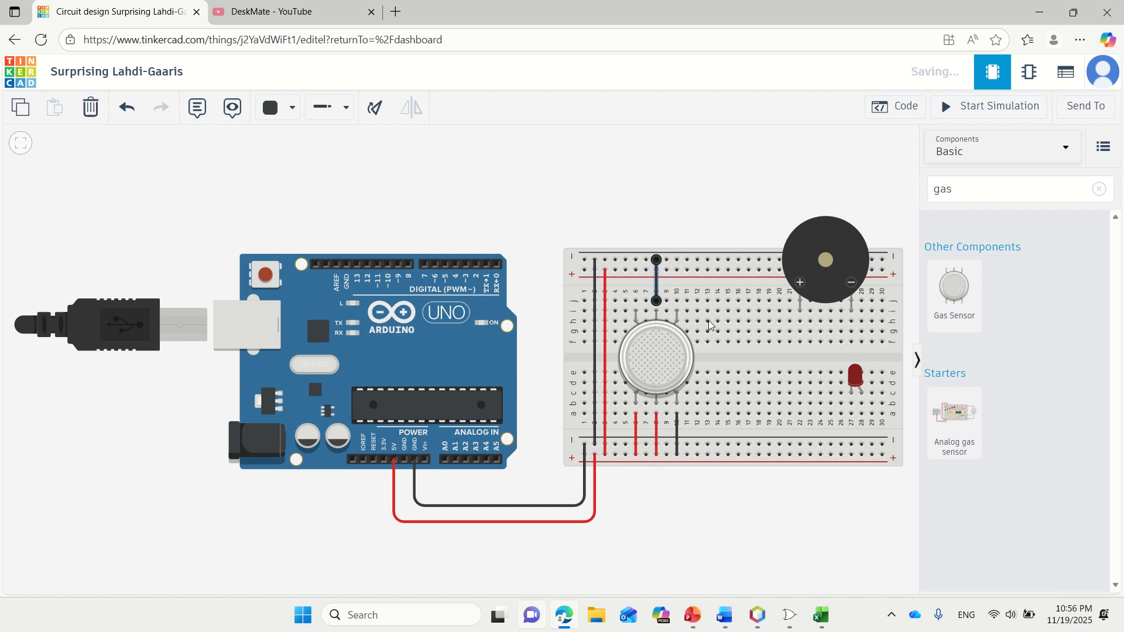
- Search the components for "resistor" and place a Resistor between the upper negative rail and the gas sensor's upper leg at column 10
left_click(972, 193)
key("BackSpace")
key("BackSpace")
key("BackSpace")
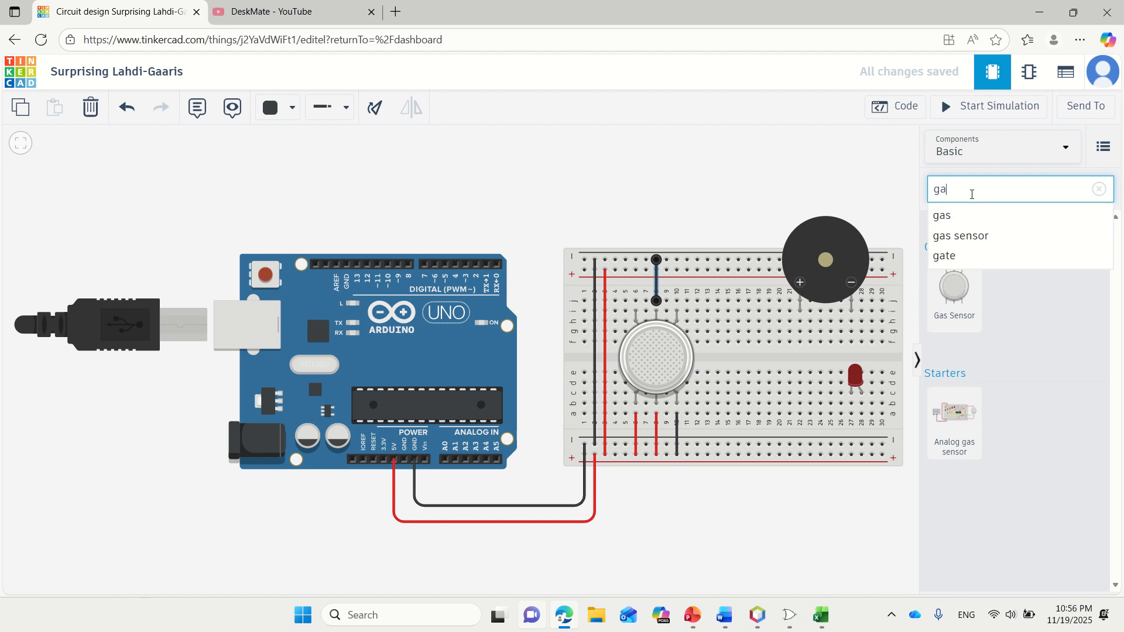
type("resi")
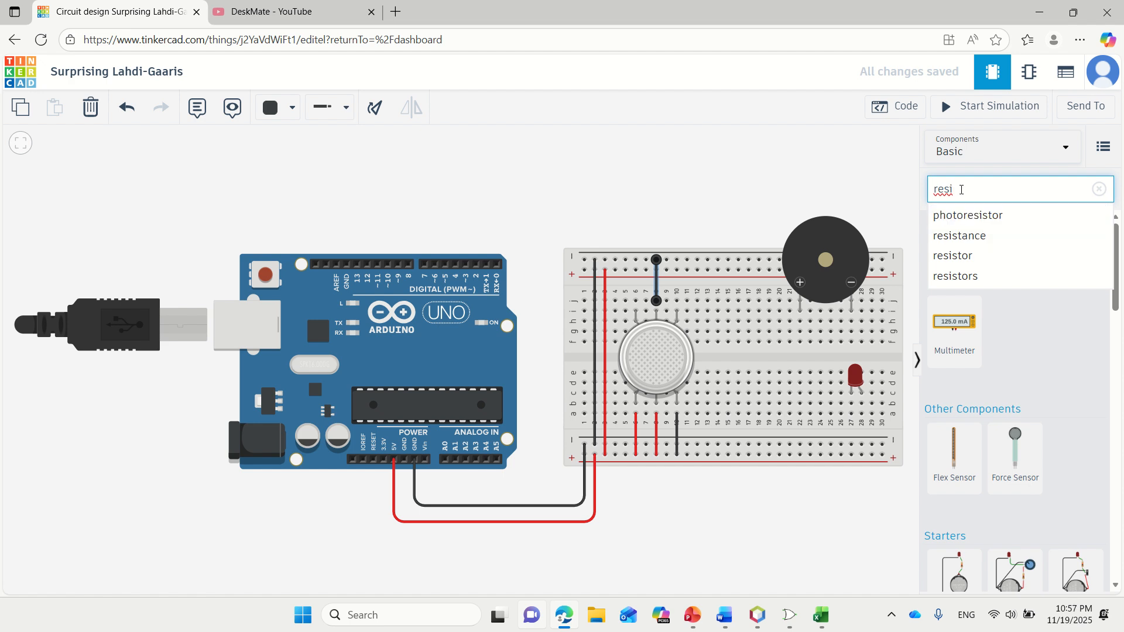
type("s")
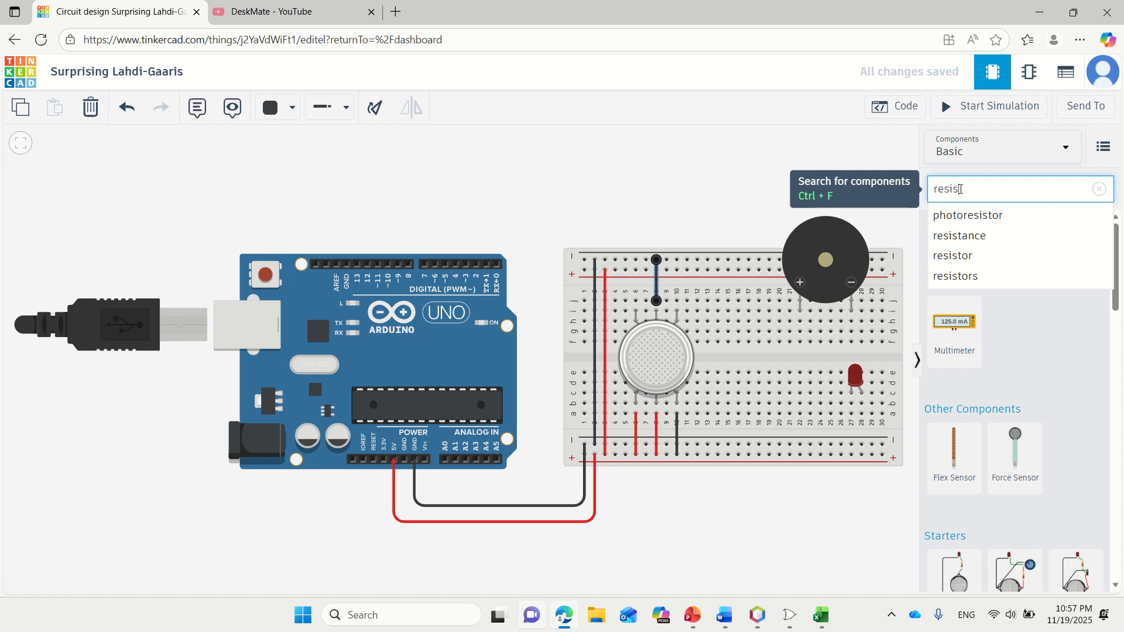
type("tor")
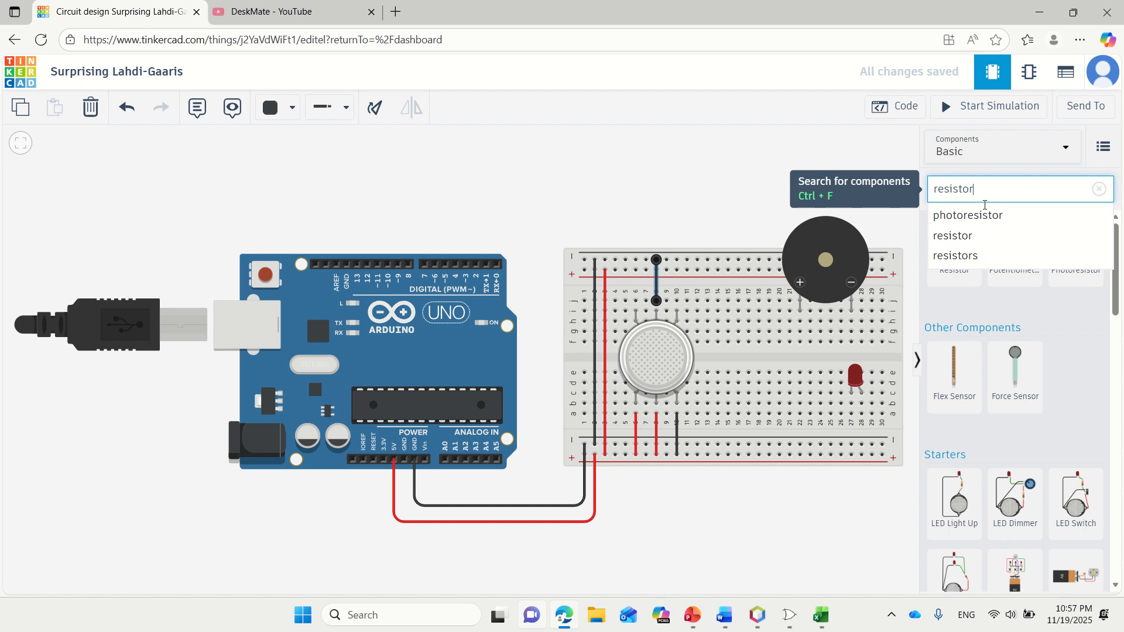
left_click(1048, 322)
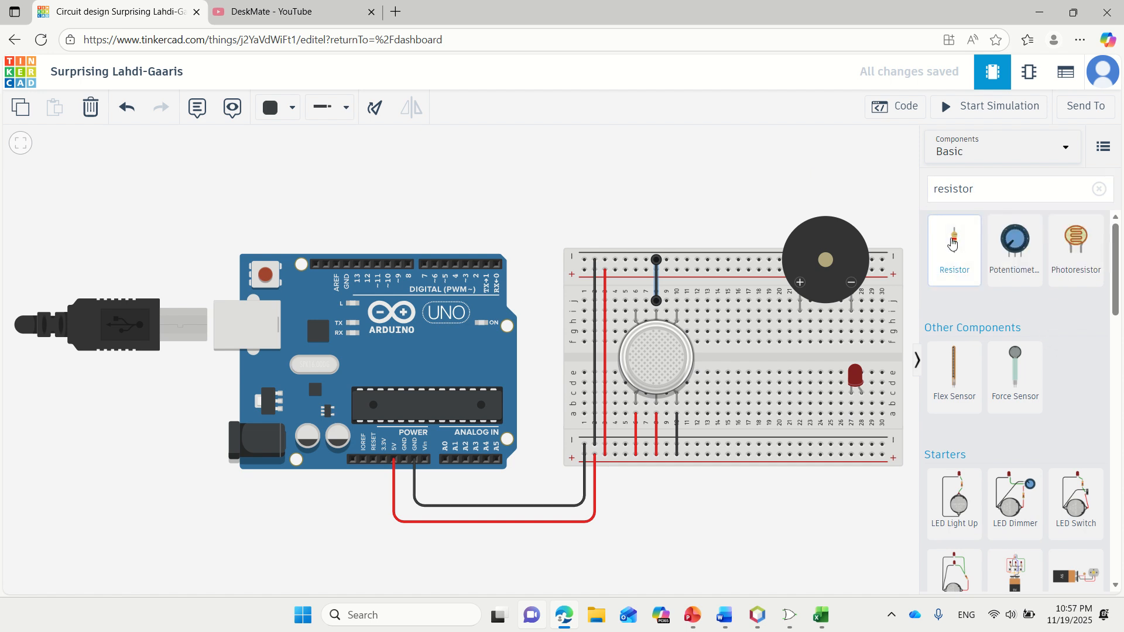
left_click_drag(953, 244, 675, 282)
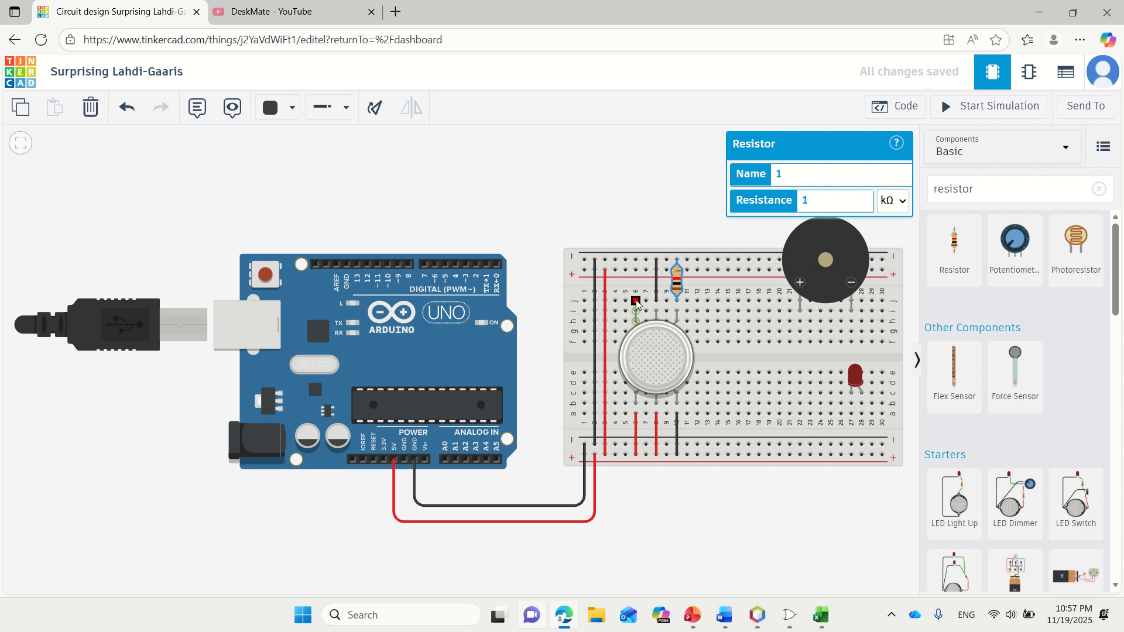
- Set the wire colour to green and wire Arduino pin A0 around the breadboard's upper edge to the gas sensor's upper leg at column 6
left_click(628, 226)
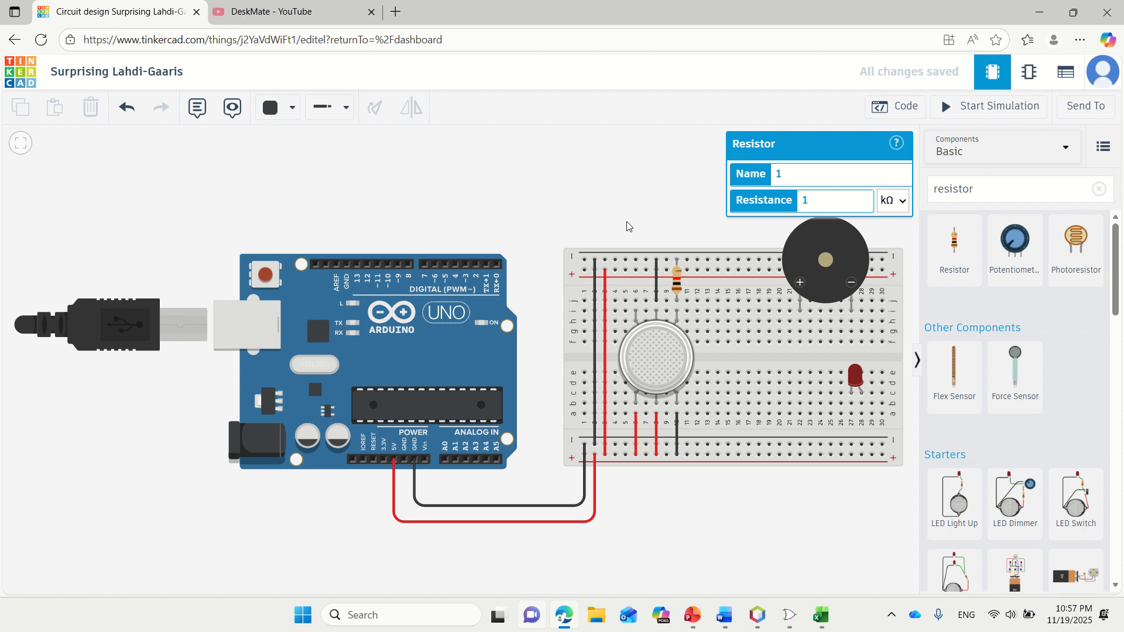
left_click(293, 117)
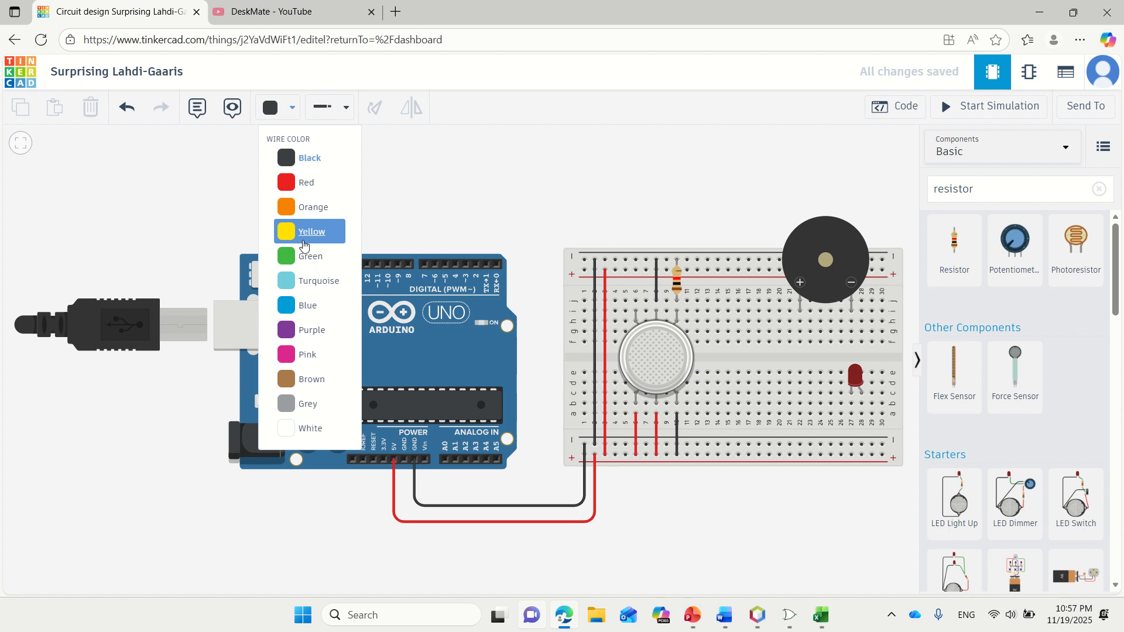
left_click(303, 256)
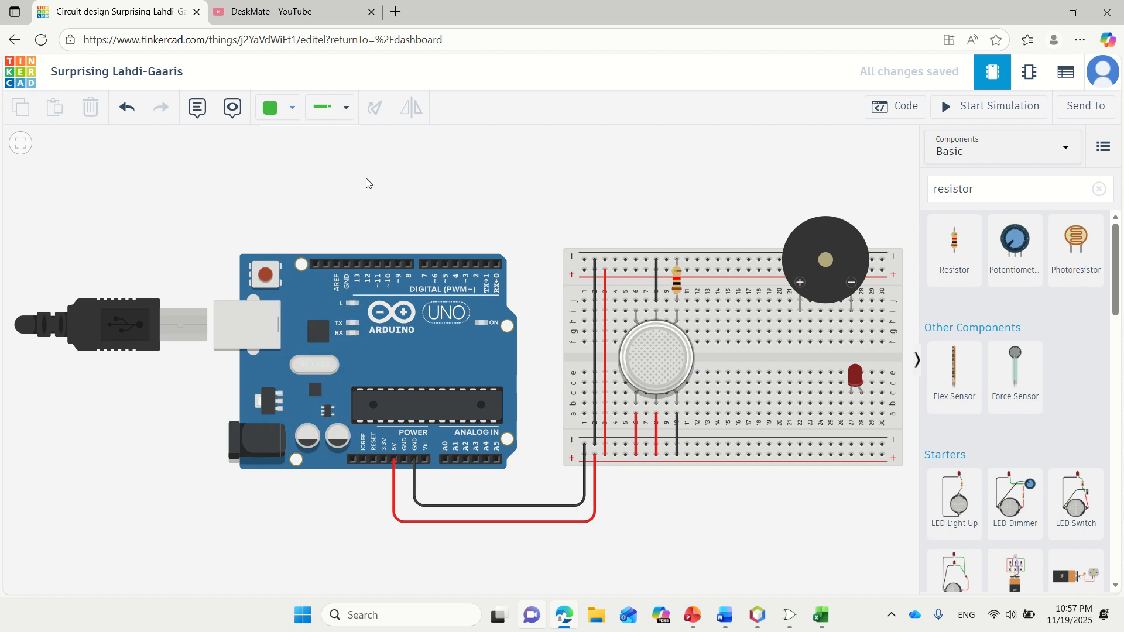
left_click(444, 462)
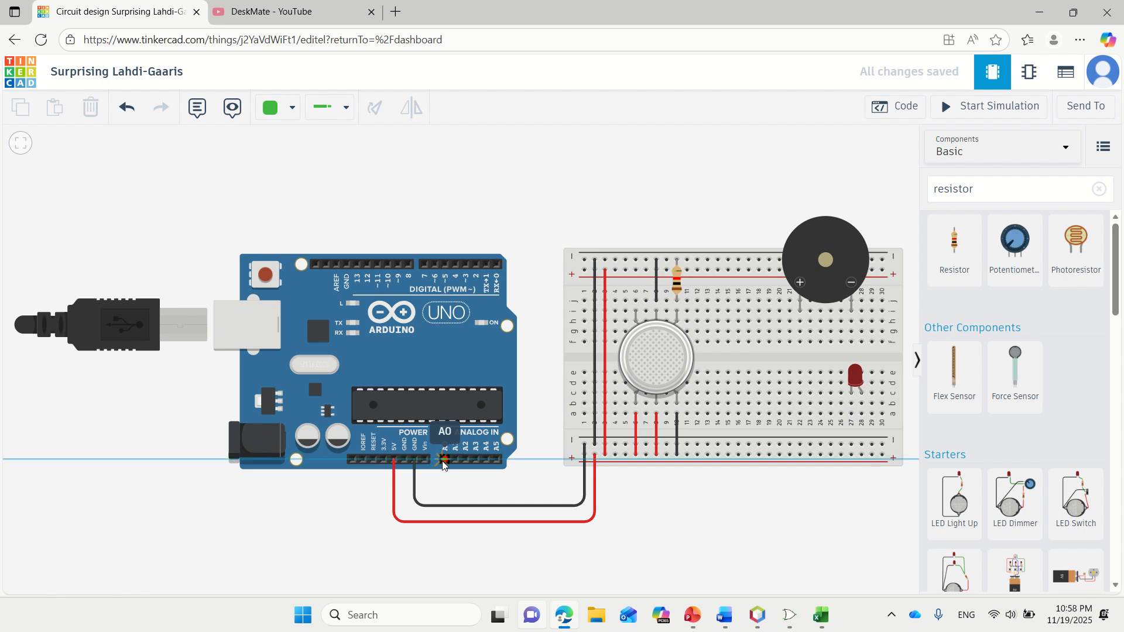
left_click(448, 493)
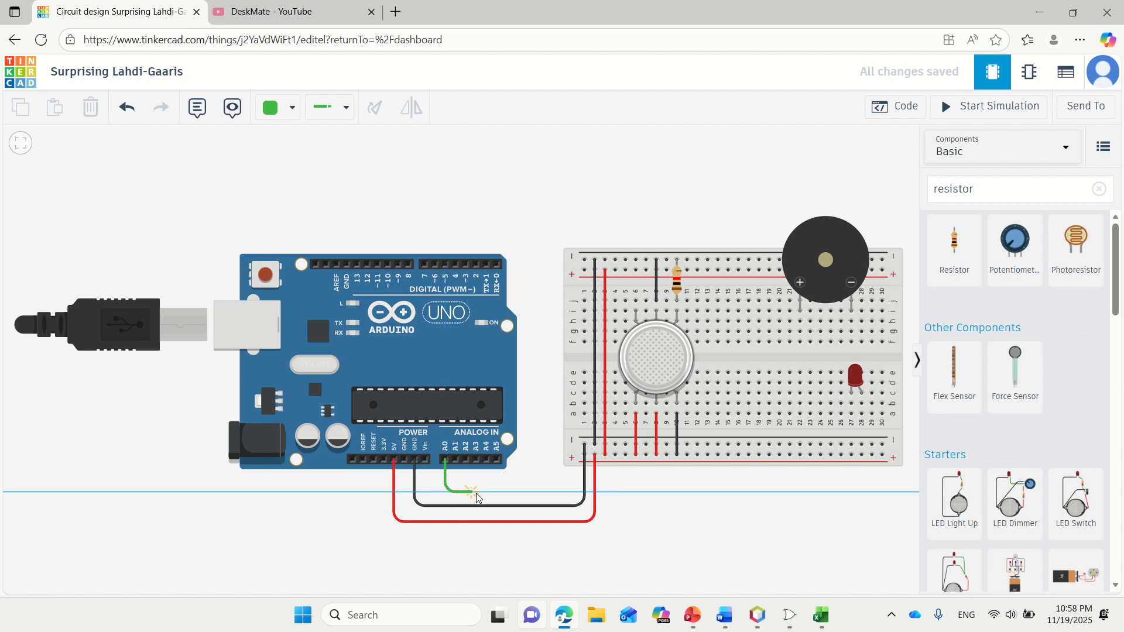
left_click(544, 490)
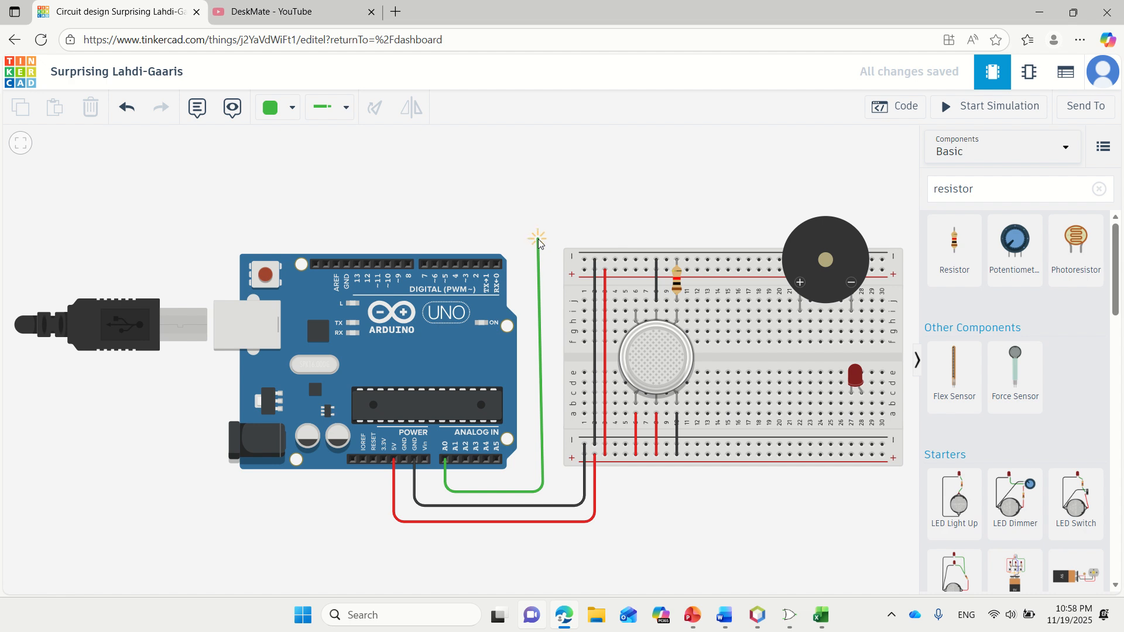
left_click(539, 239)
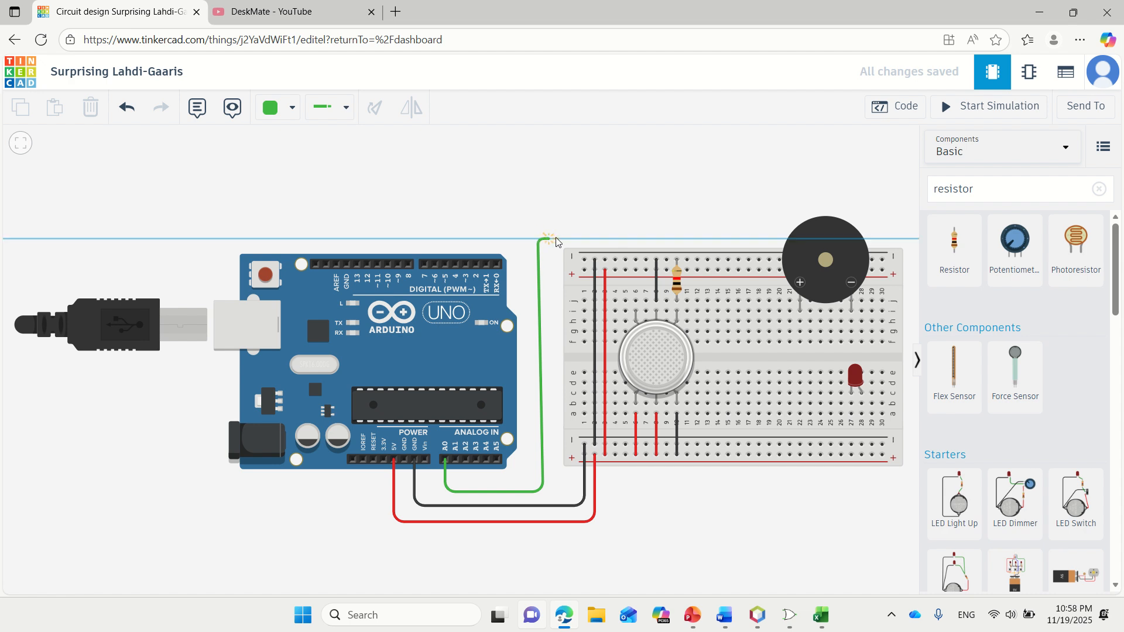
left_click(637, 238)
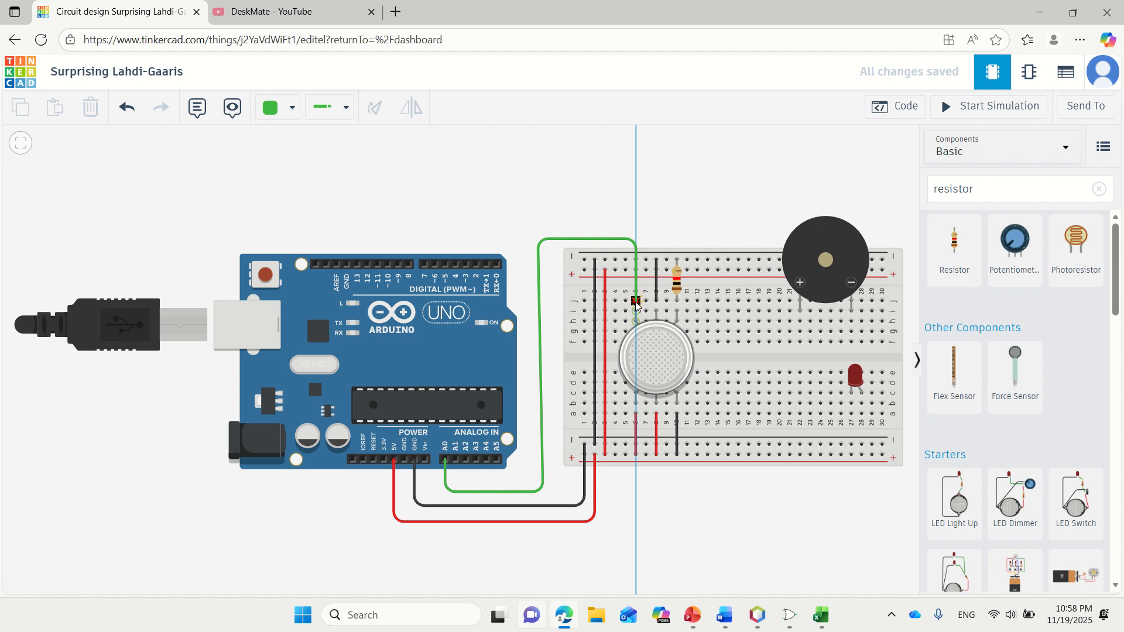
left_click(637, 302)
left_click(722, 195)
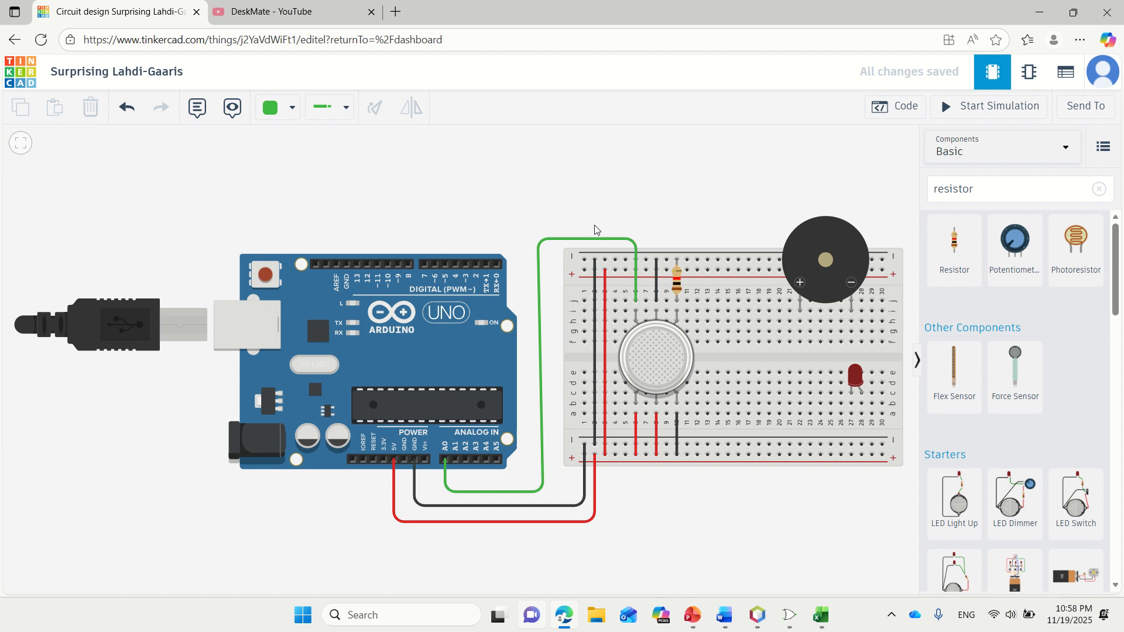
- Straighten the vertical run of the green A0 wire by aligning its upper corner with the lower one
left_click(540, 245)
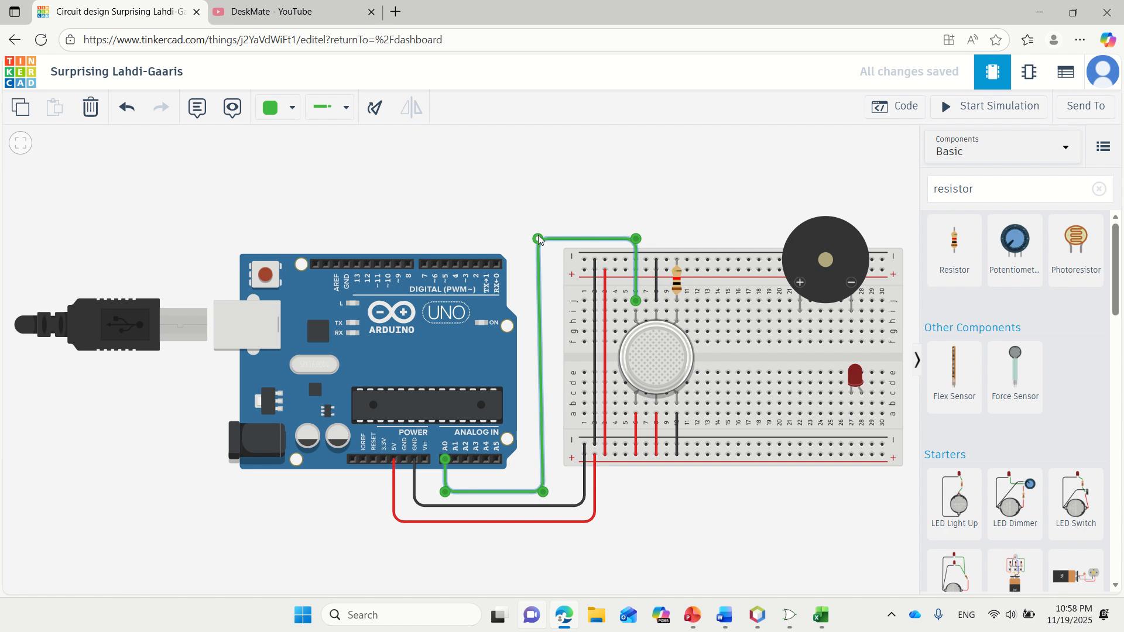
left_click_drag(539, 236, 544, 238)
left_click(660, 194)
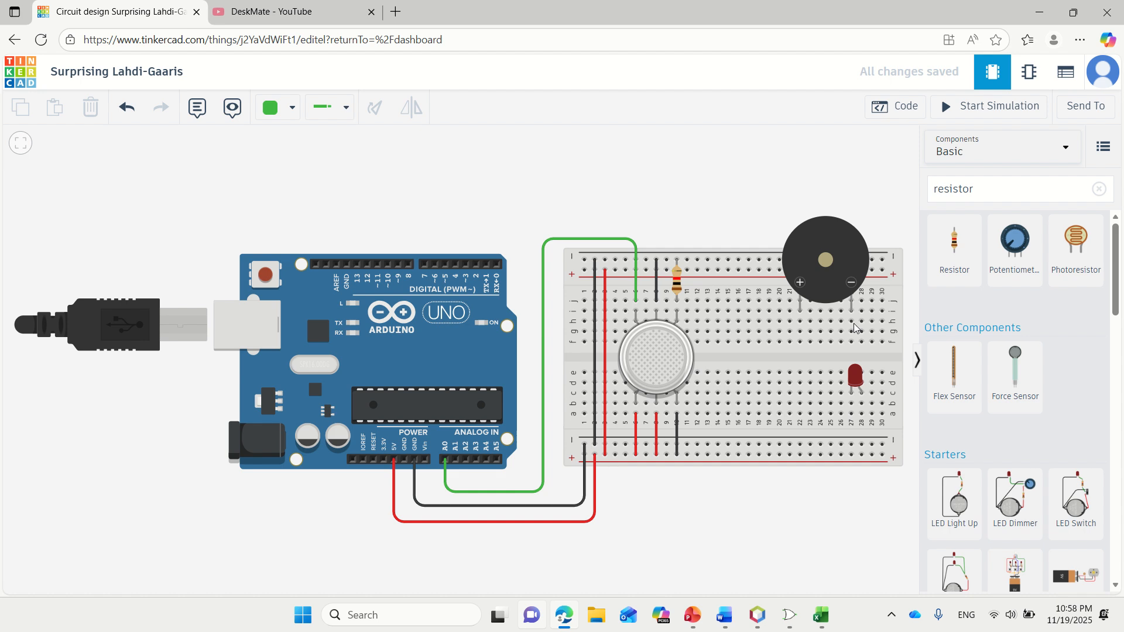
- Move the red LED to columns 14 and 15 in the breadboard's upper half and shift the piezo buzzer down one row
left_click_drag(856, 376, 723, 305)
mouse_move(722, 301)
left_mouse_down()
mouse_move(722, 291)
mouse_move(722, 301)
left_mouse_up()
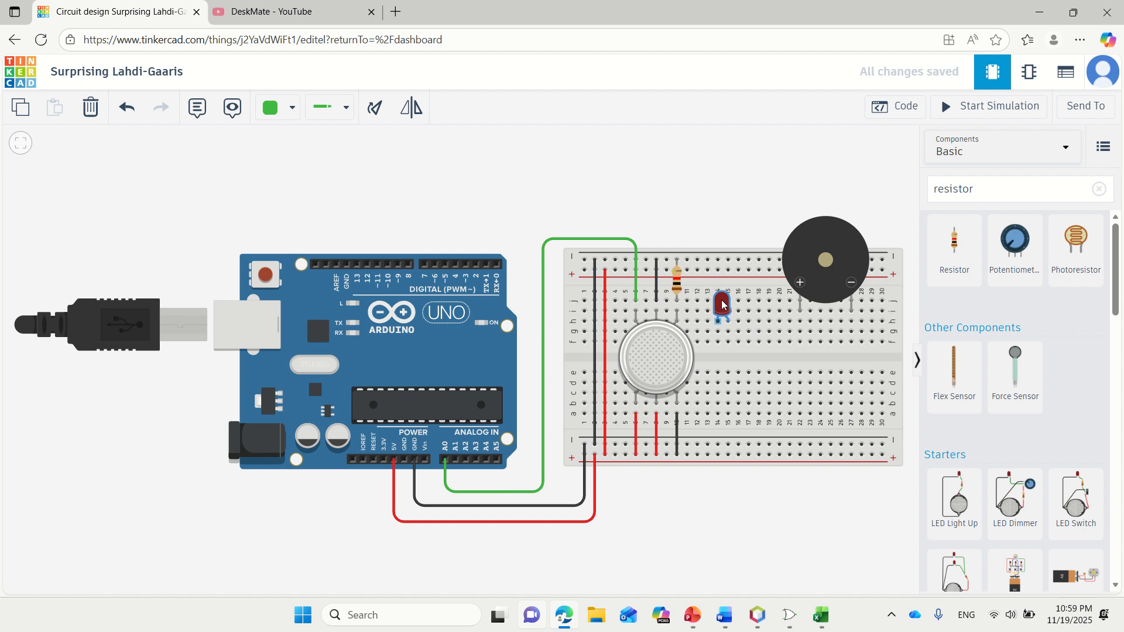
left_click(824, 262)
left_click_drag(825, 261, 823, 273)
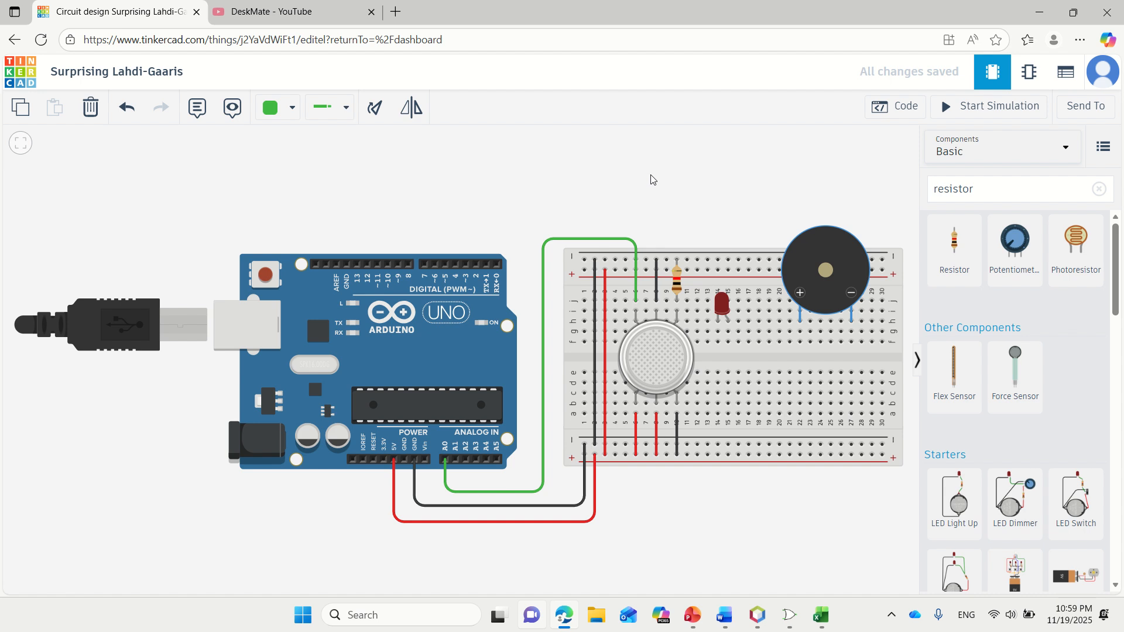
- Run a green wire from Arduino digital pin 3 over the breadboard to column 19, row g
left_click(466, 266)
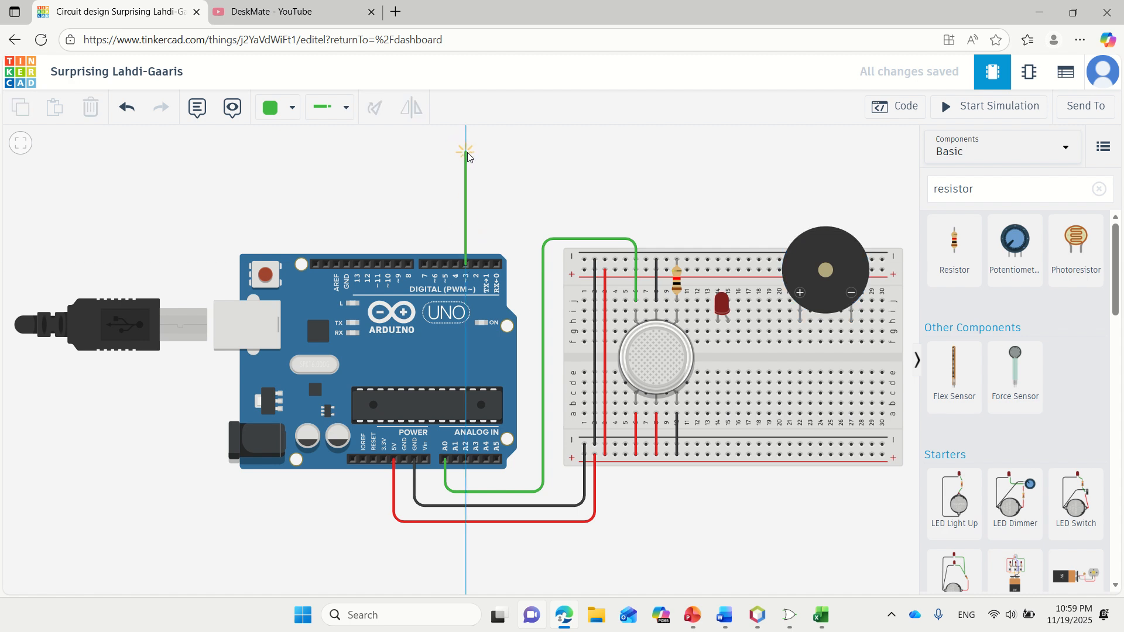
left_click(467, 152)
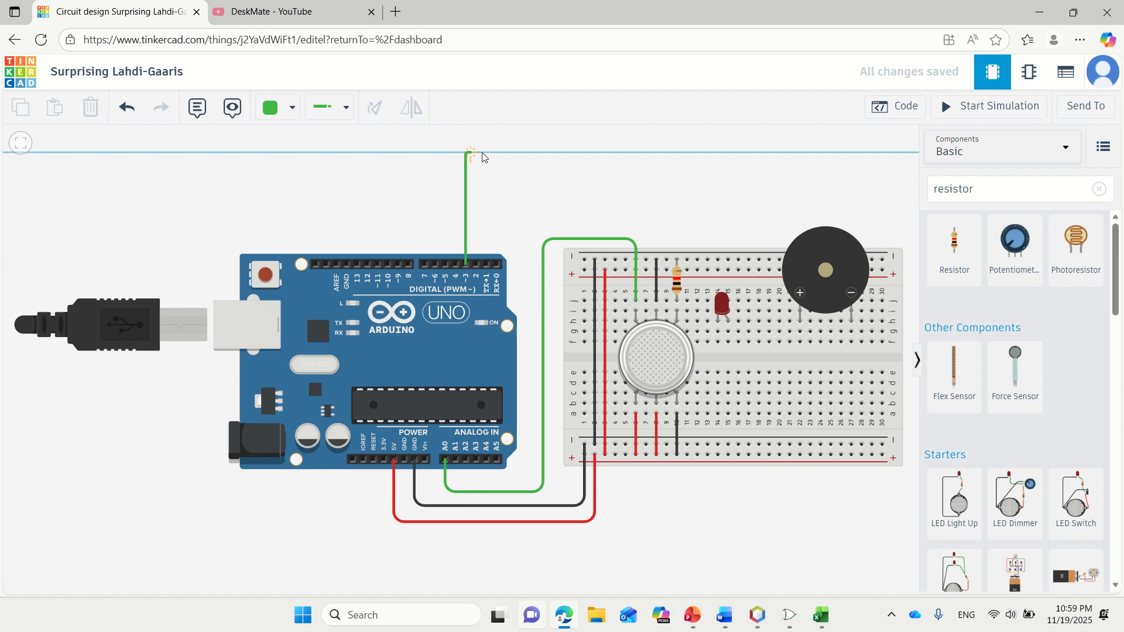
left_click(774, 154)
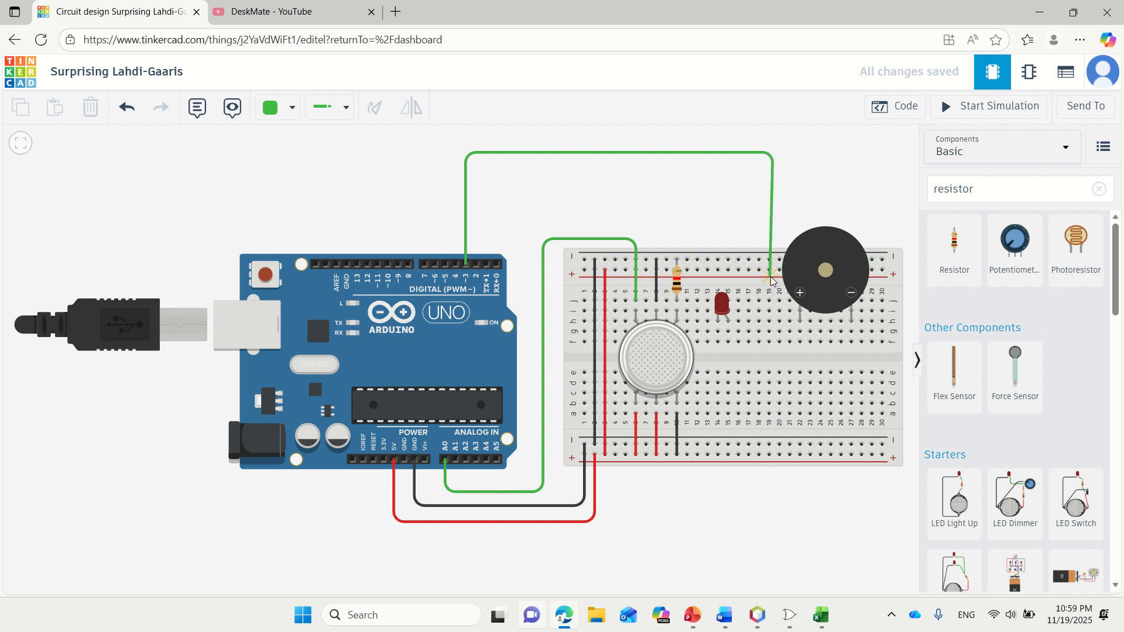
left_click(772, 322)
left_click_drag(770, 323, 772, 336)
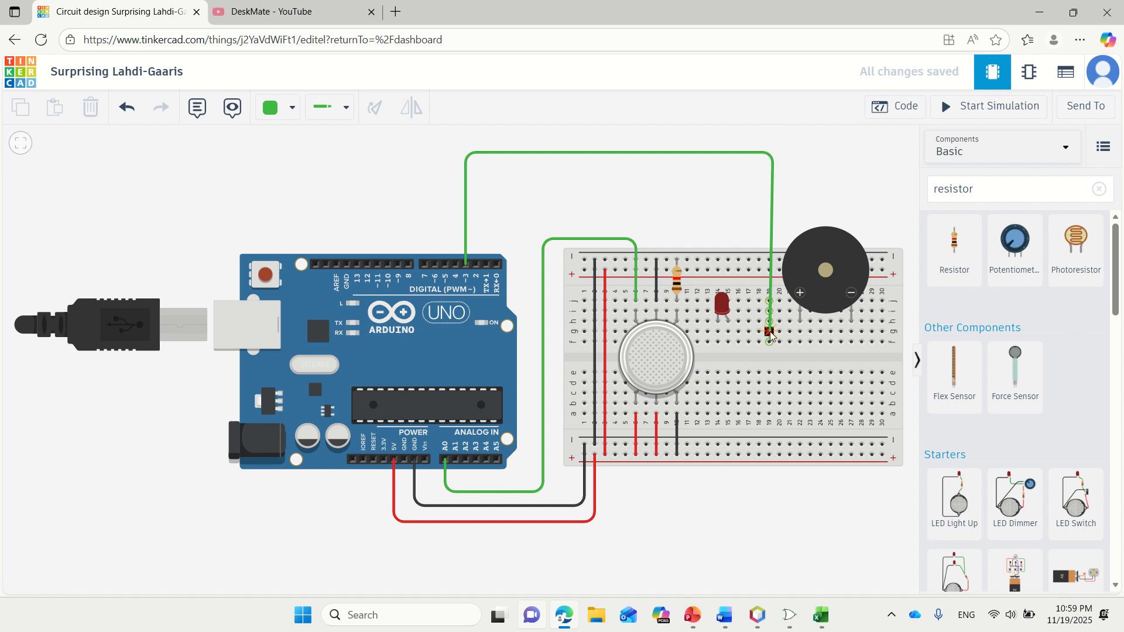
left_click(770, 335)
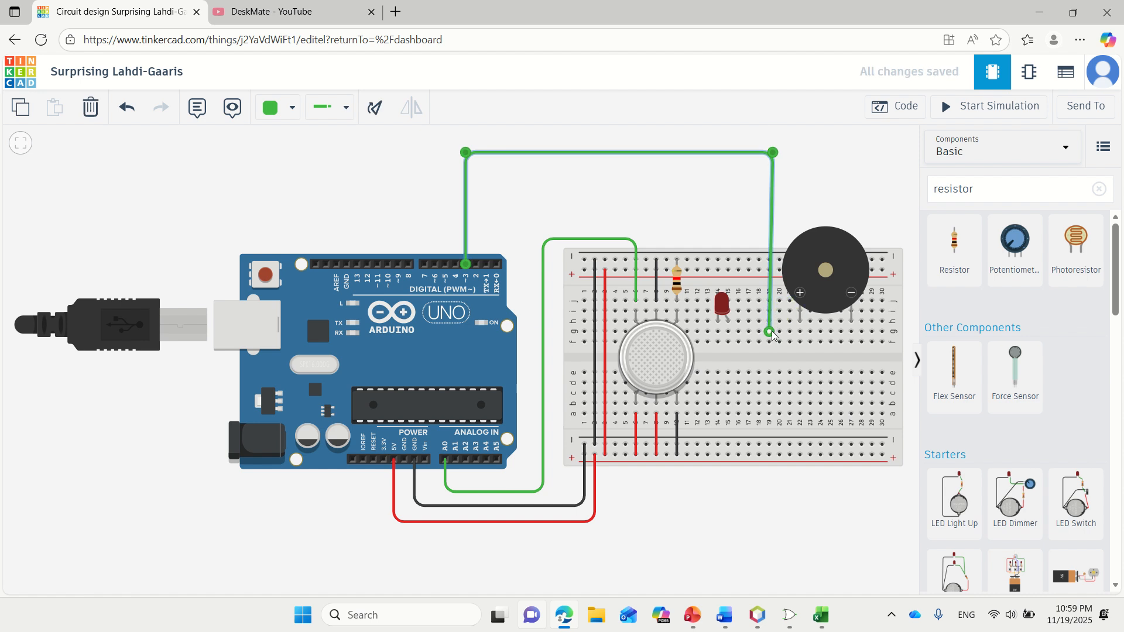
- Add a green jumper in row g from the piezo's positive column 22 to column 19
left_click(801, 332)
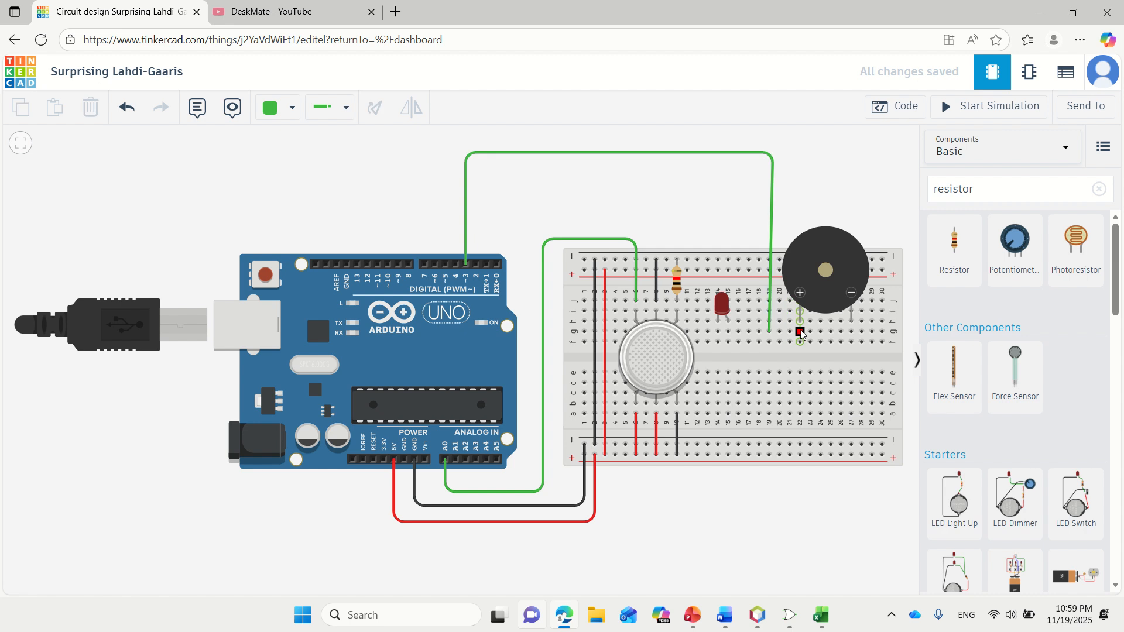
left_click(801, 332)
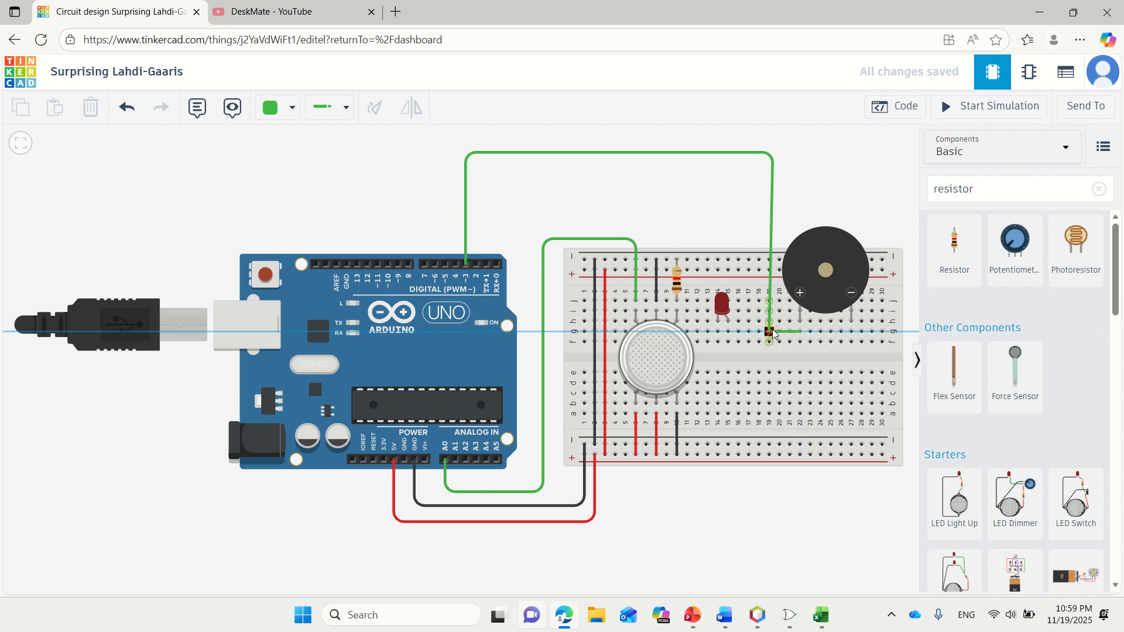
left_click(771, 332)
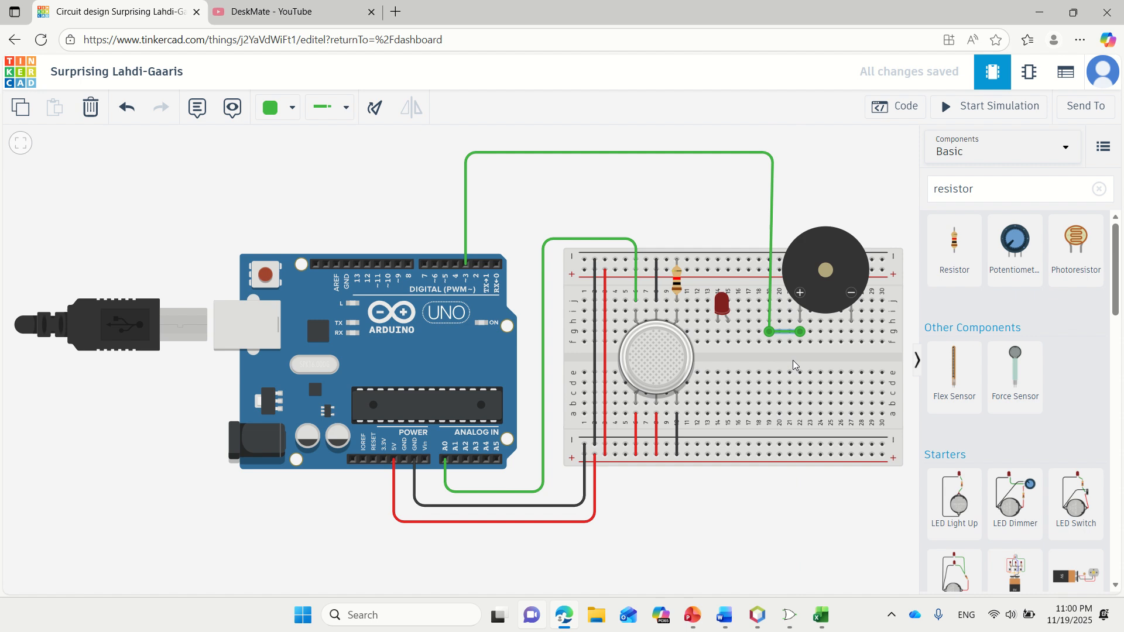
left_click(820, 154)
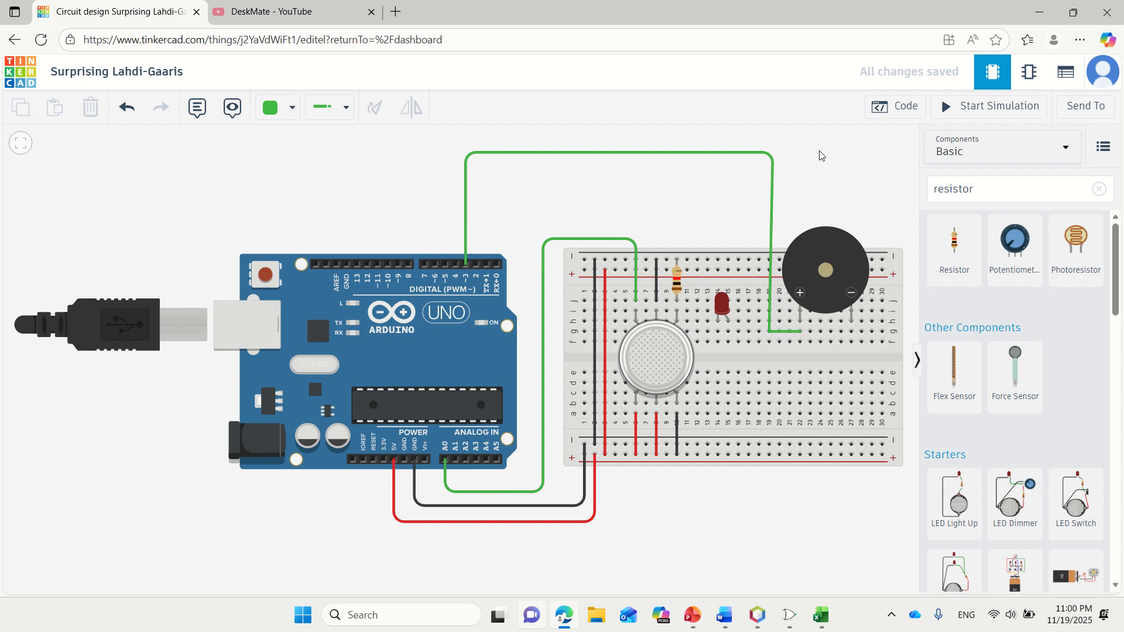
- Move the pin 3 wire's breadboard end to row j of column 19 and align its upper corner to make the run vertical
left_click(771, 295)
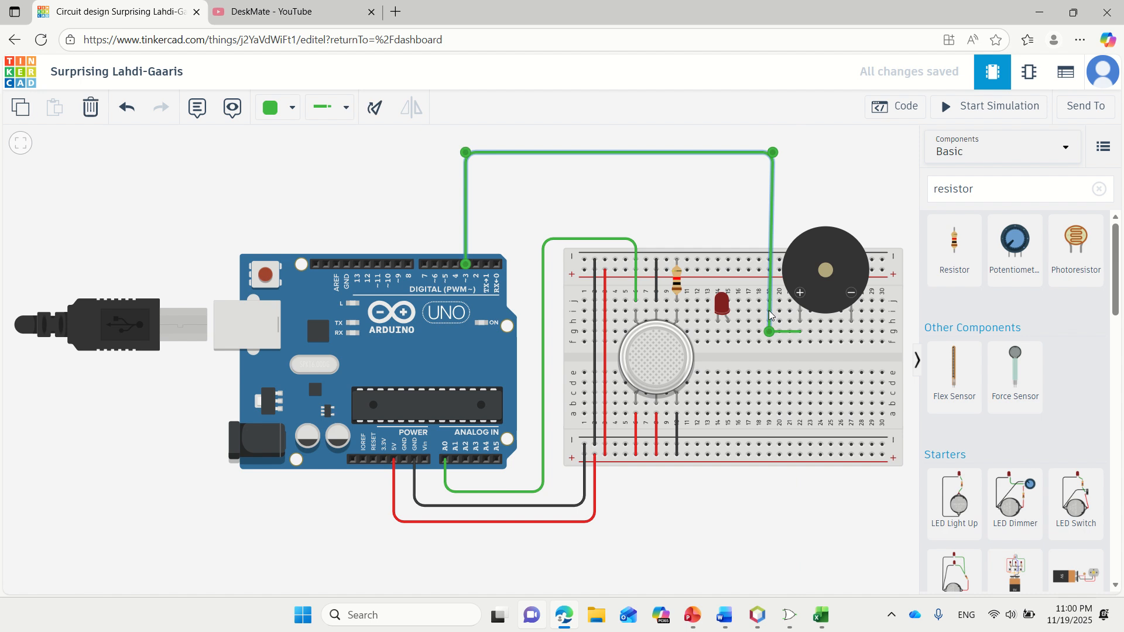
left_click_drag(770, 332, 767, 299)
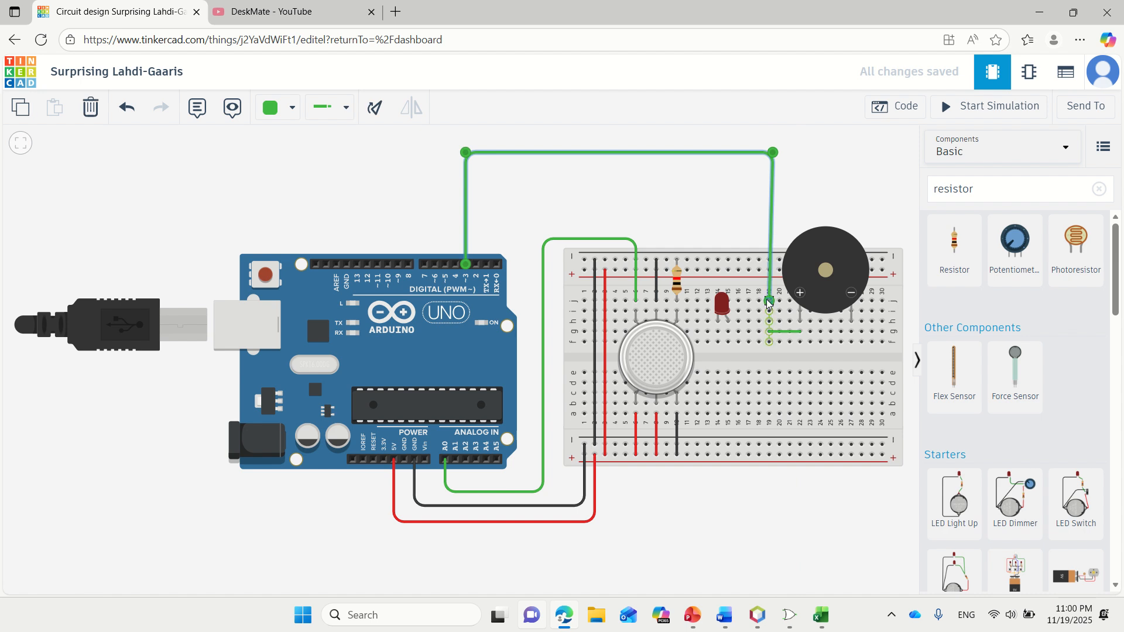
left_click(824, 192)
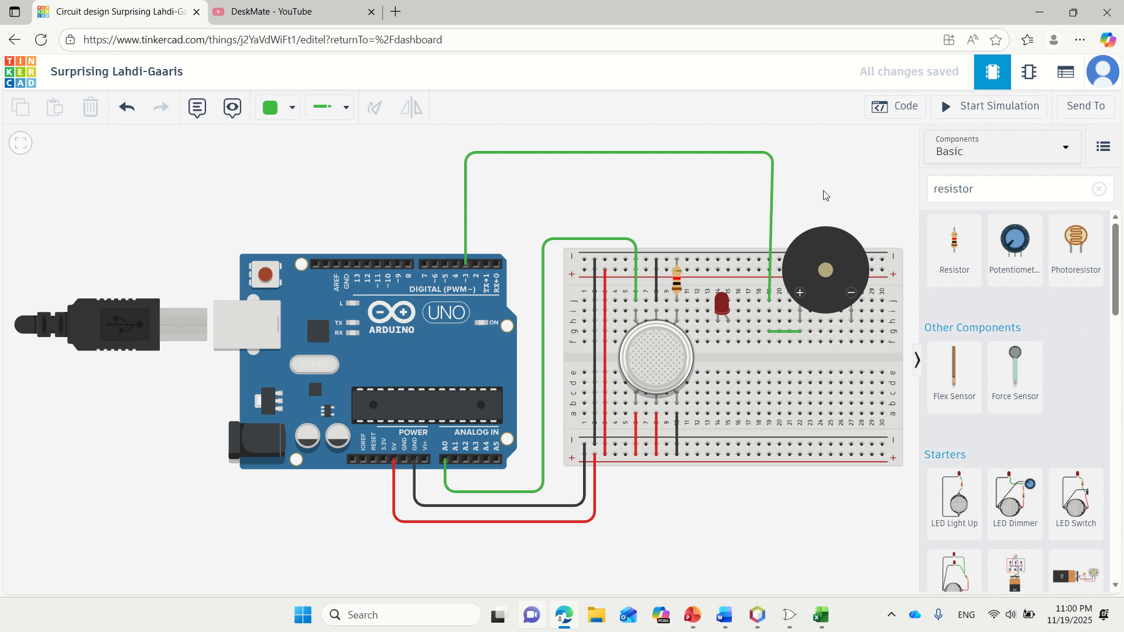
left_click(770, 159)
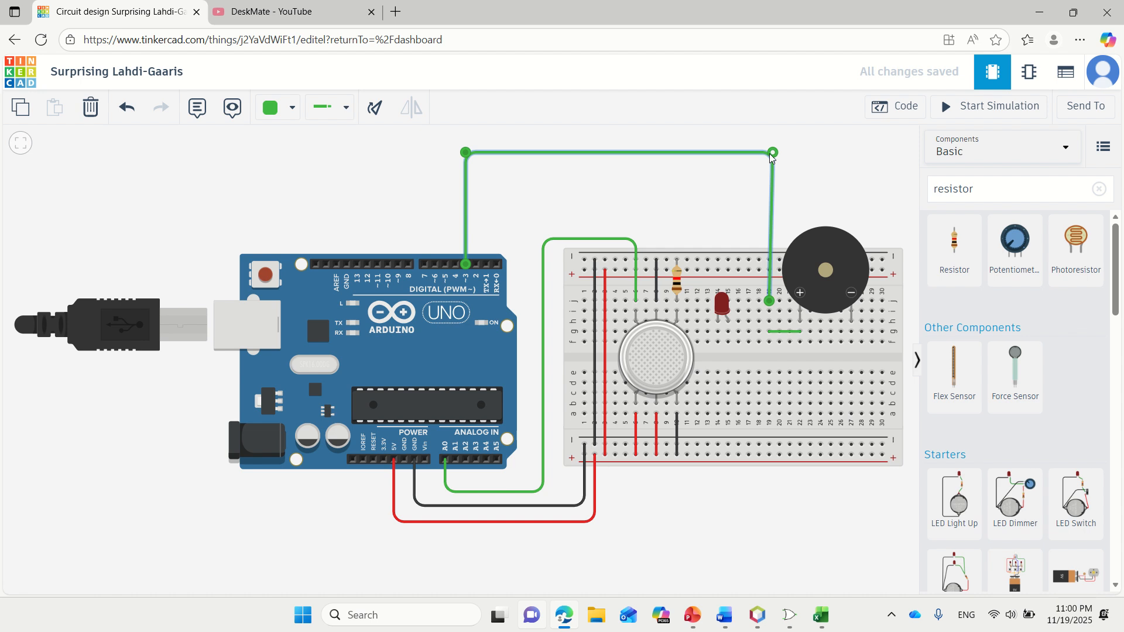
left_click_drag(771, 154, 765, 158)
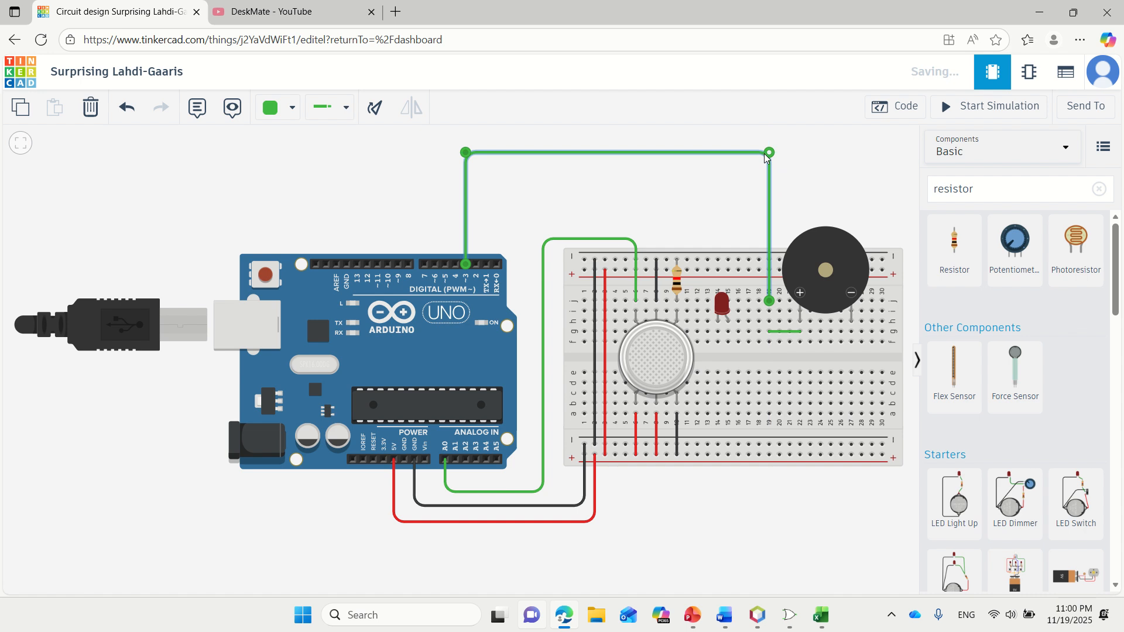
left_click(831, 177)
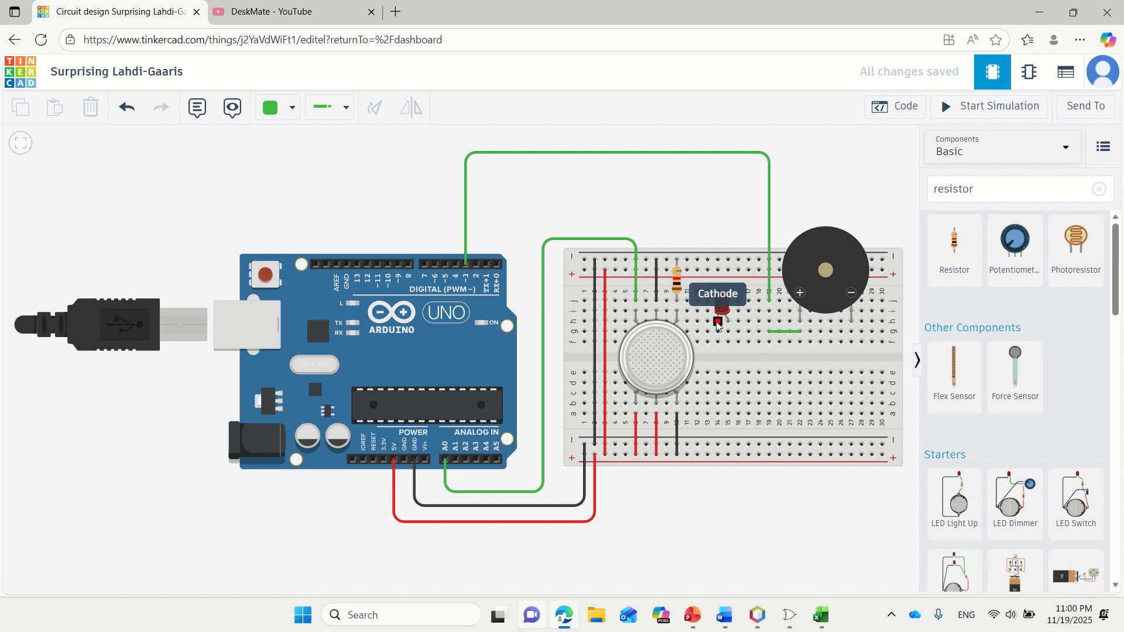
- Wire the LED's anode in green with a row g jumper from column 15 to column 17 and on to Arduino digital pin 2
left_click_drag(718, 325, 722, 340)
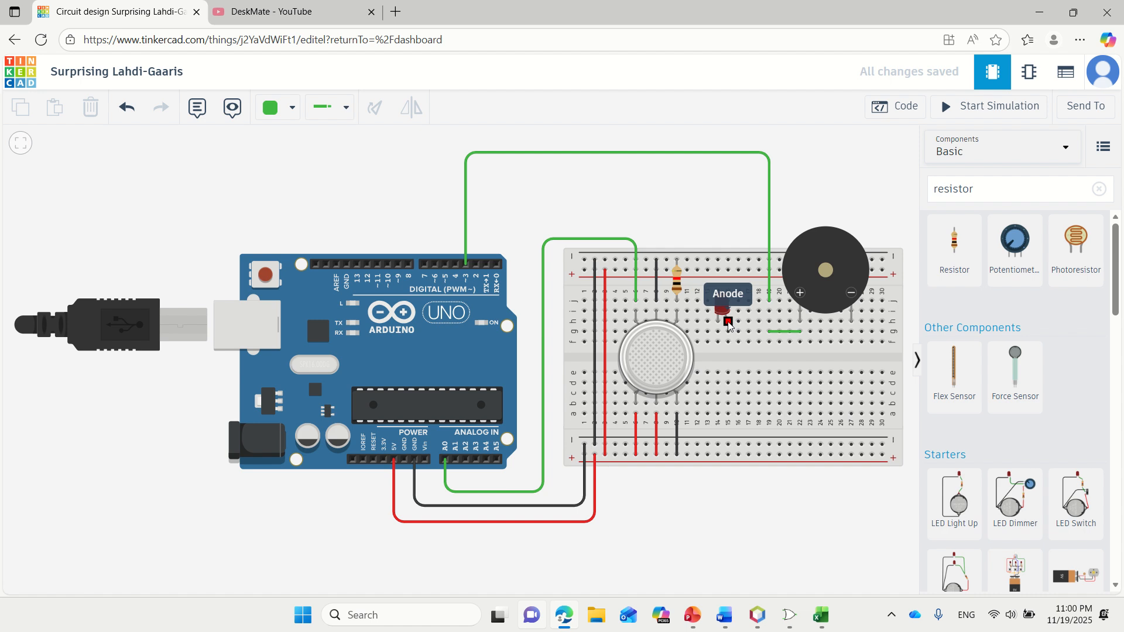
left_click_drag(729, 325, 751, 333)
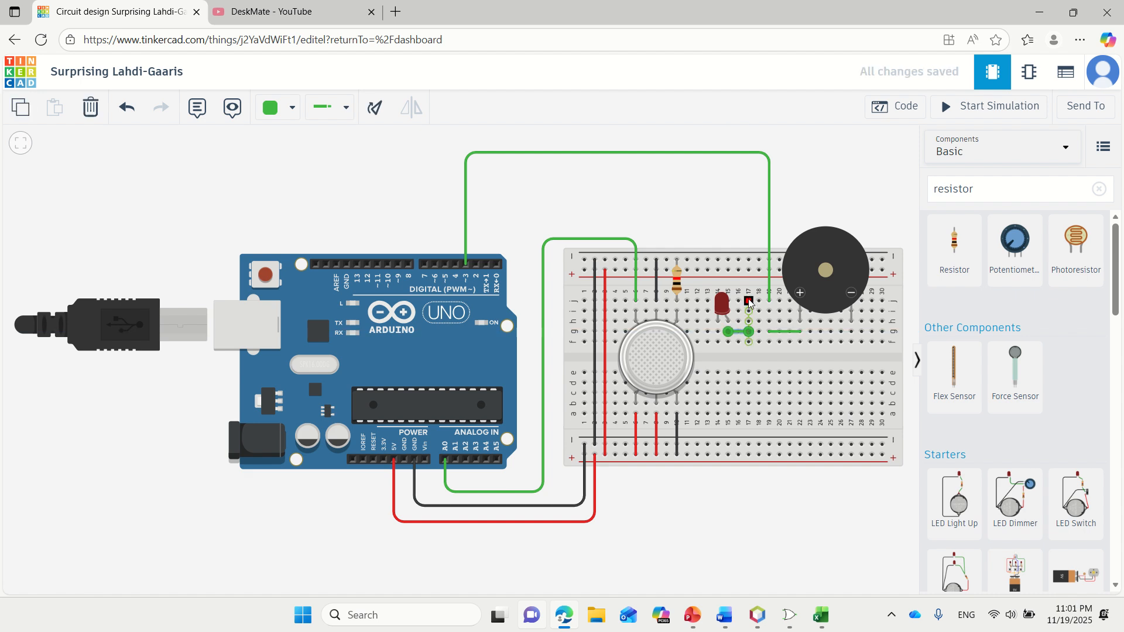
left_click(750, 303)
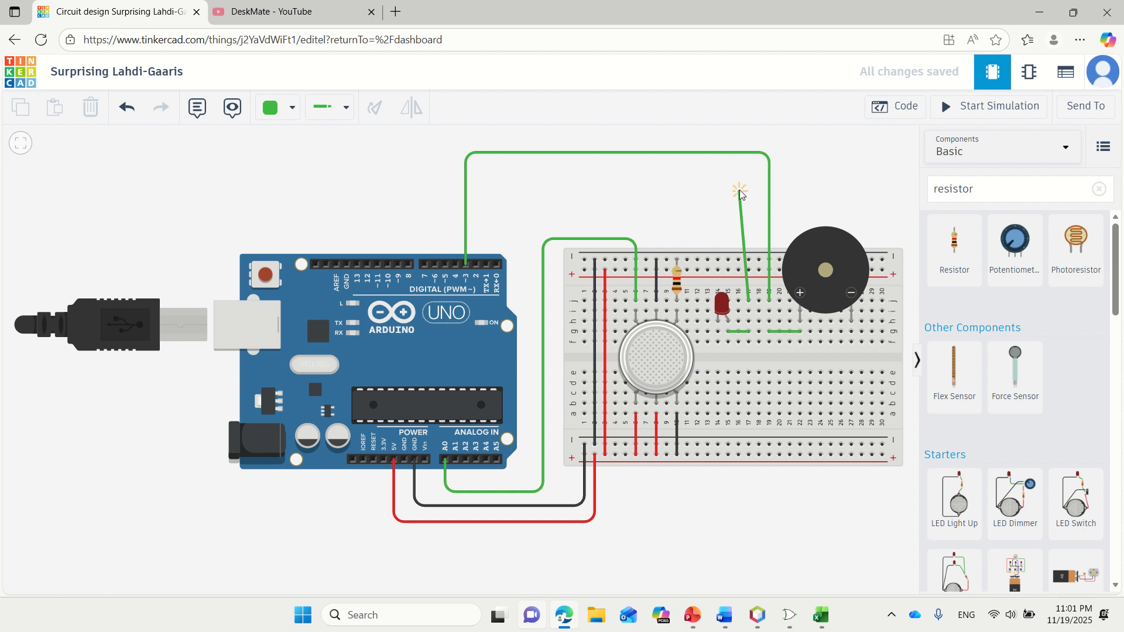
left_click(750, 174)
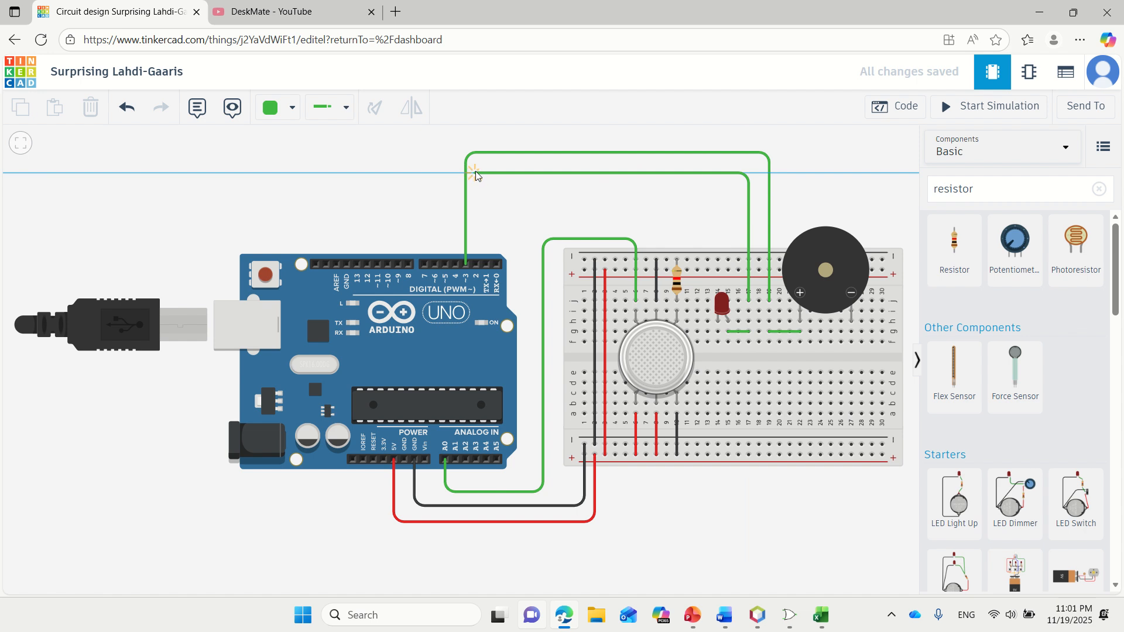
left_click(476, 173)
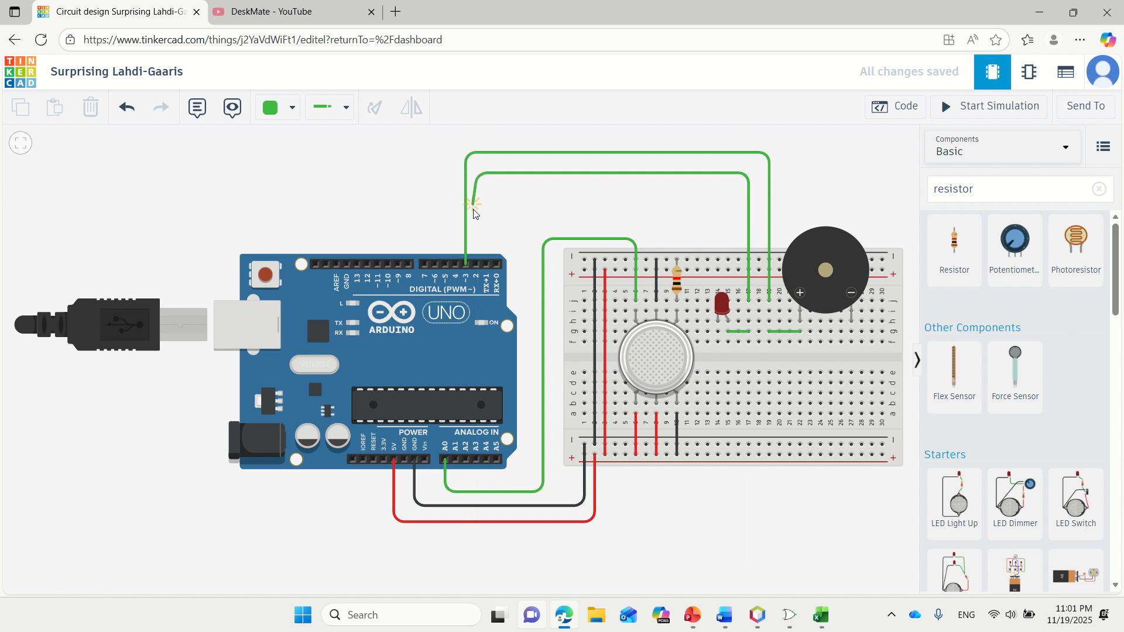
left_click(476, 266)
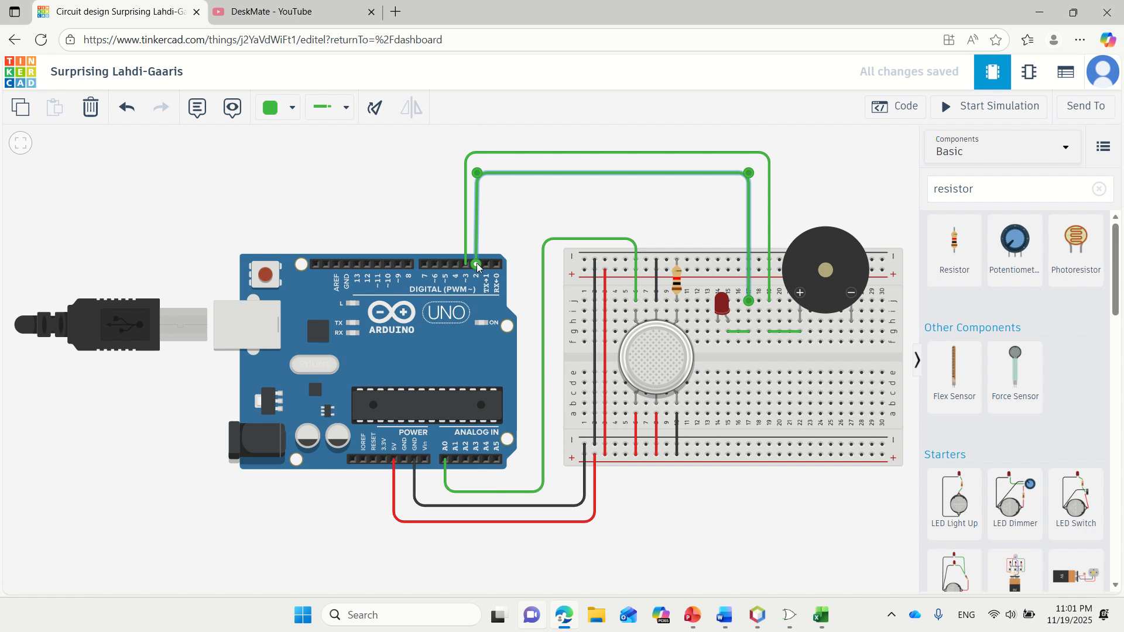
key("Escape")
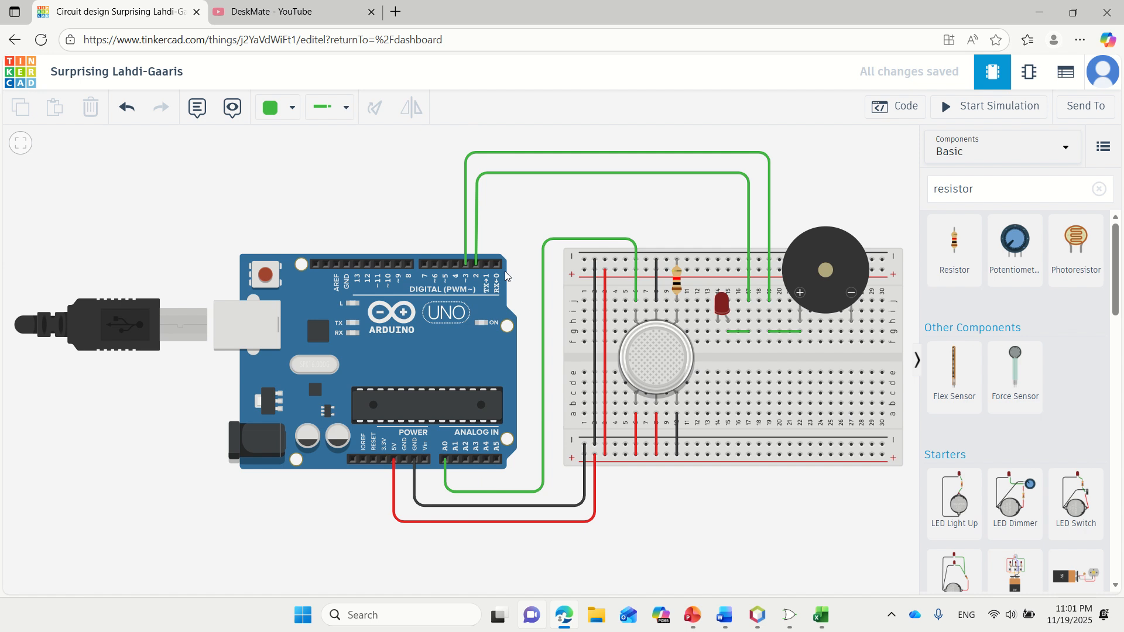
- Ground the LED cathode (column 14, row f) and the piezo's negative leg (column 27, row g) with black wires to the lower negative rail
left_click_drag(356, 188, 314, 135)
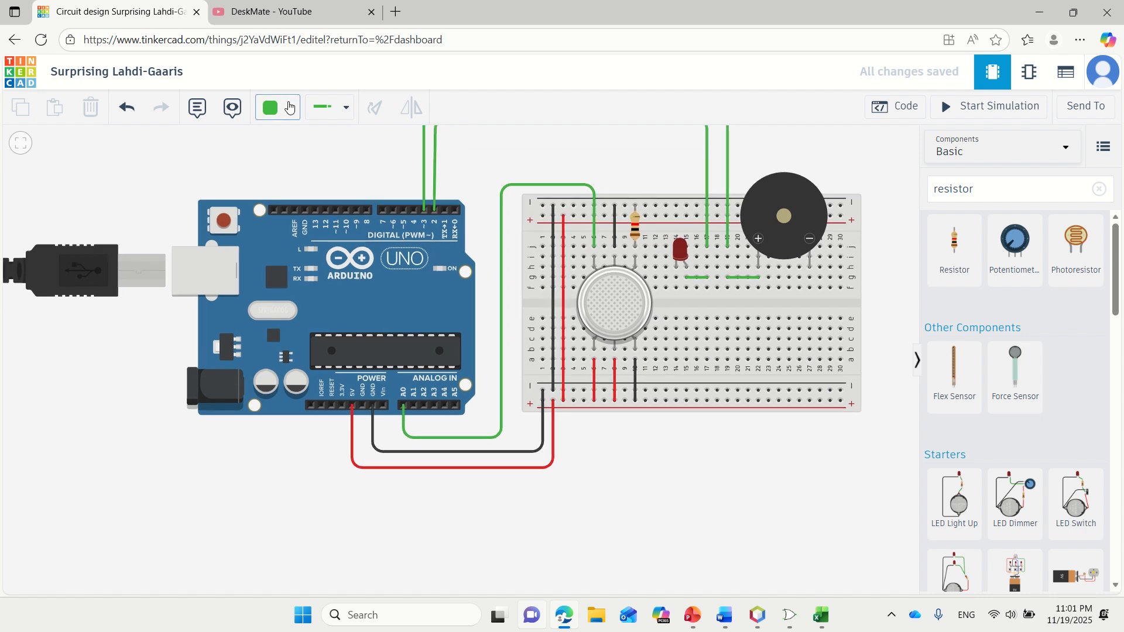
left_click(289, 107)
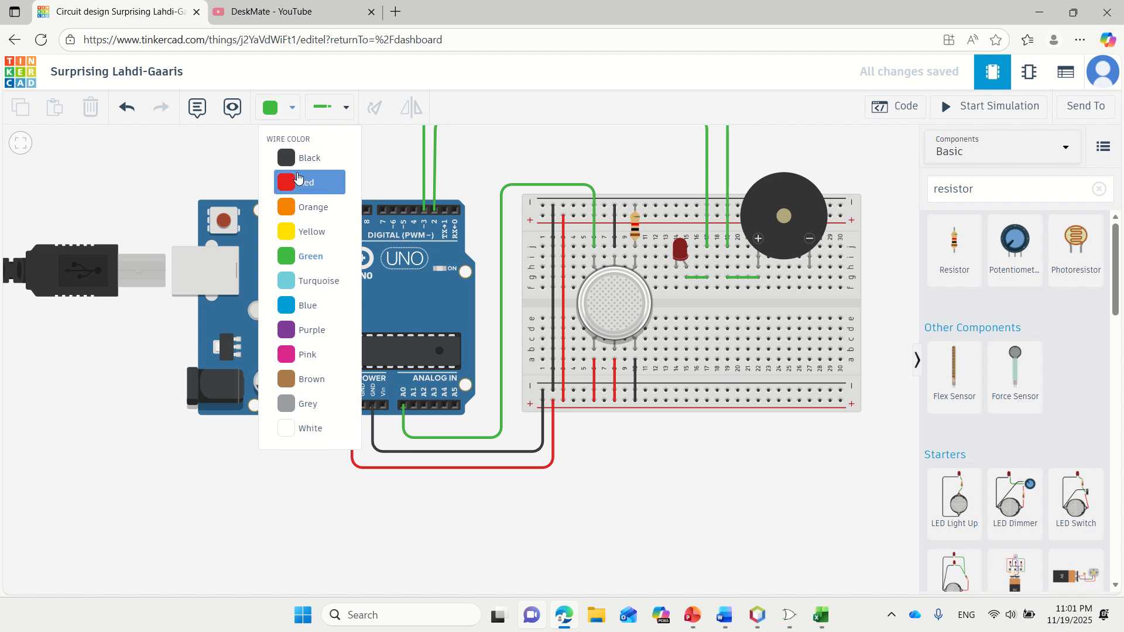
left_click(286, 163)
left_click_drag(417, 139, 706, 243)
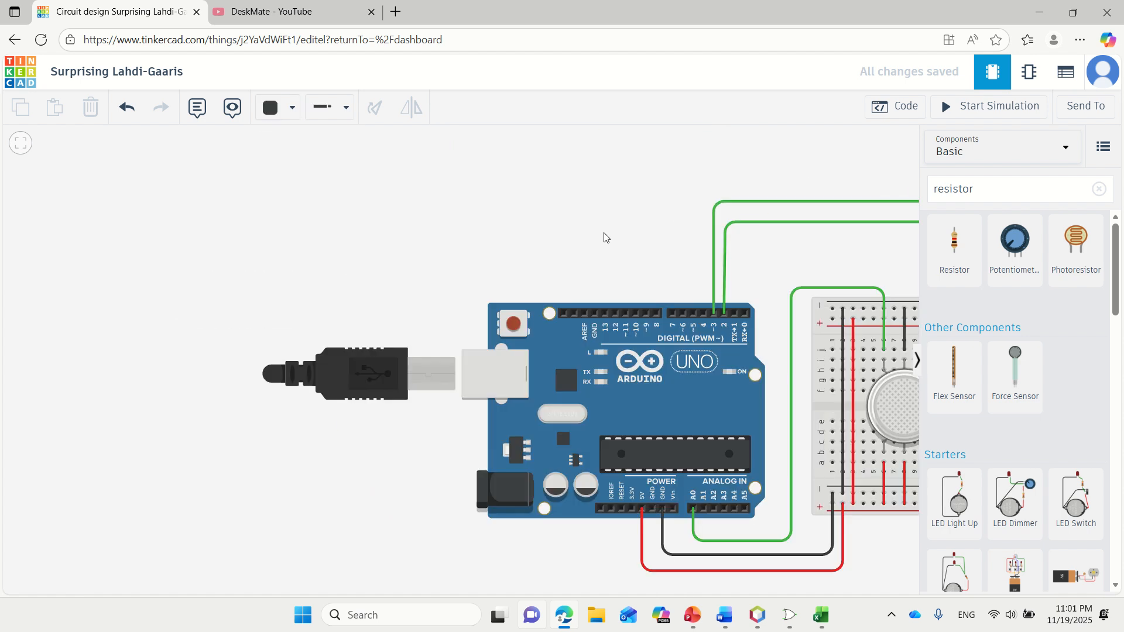
left_click_drag(574, 228, 314, 199)
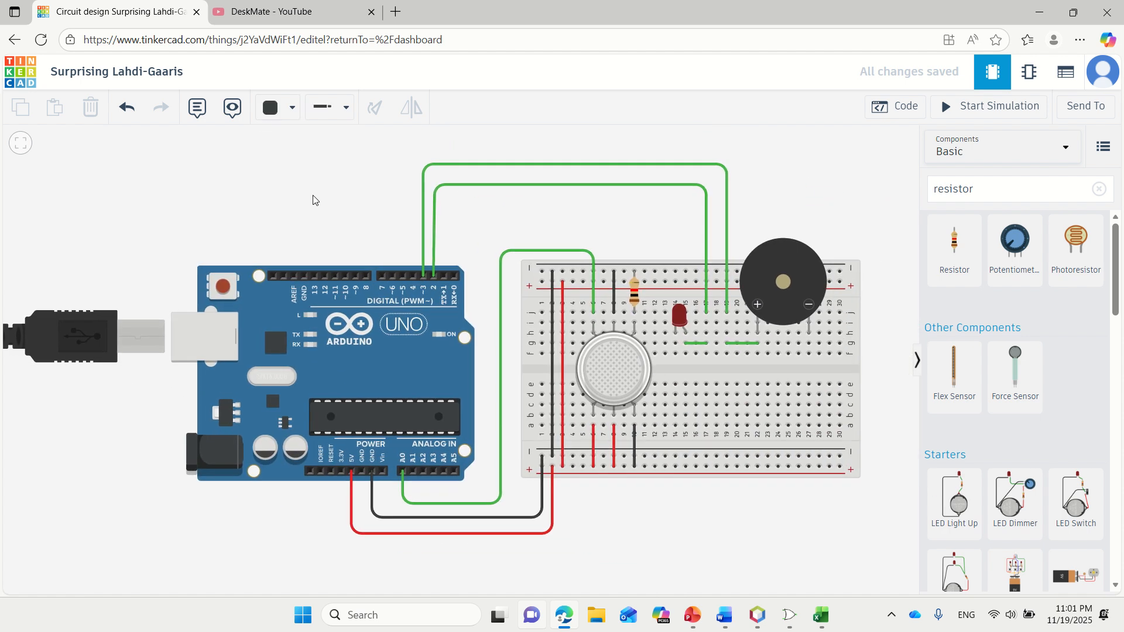
left_click(675, 353)
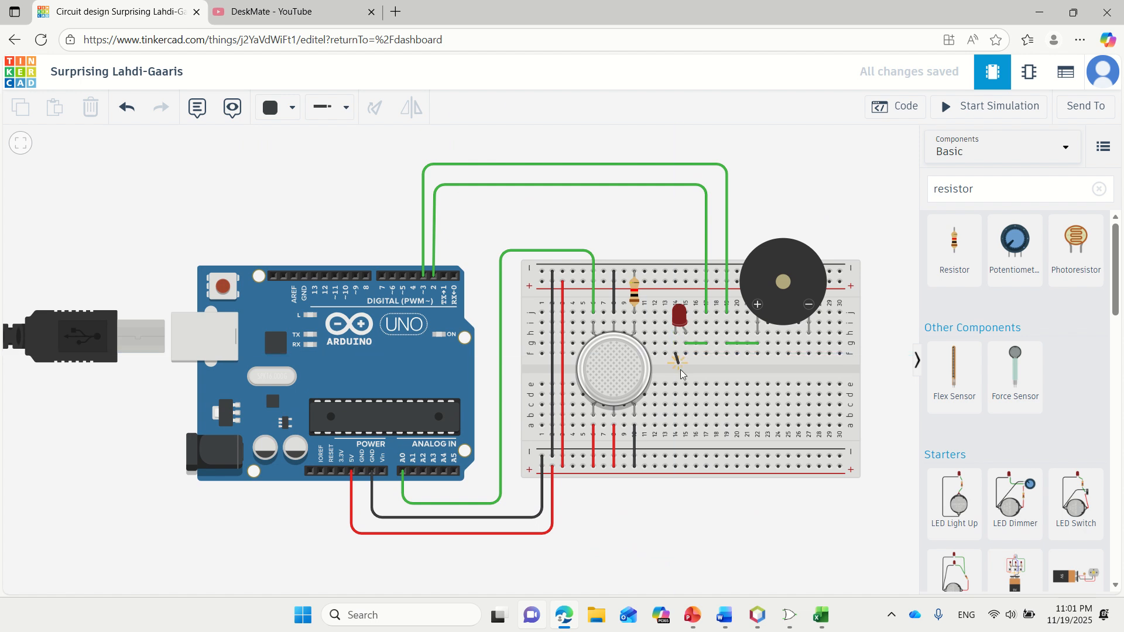
left_click(675, 457)
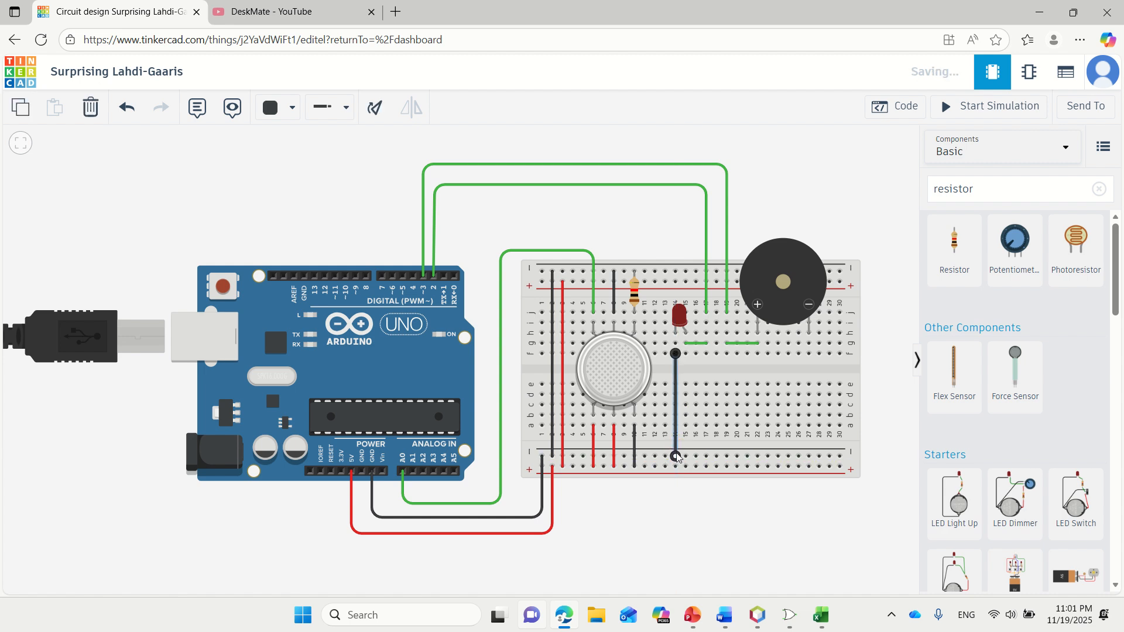
left_click(809, 344)
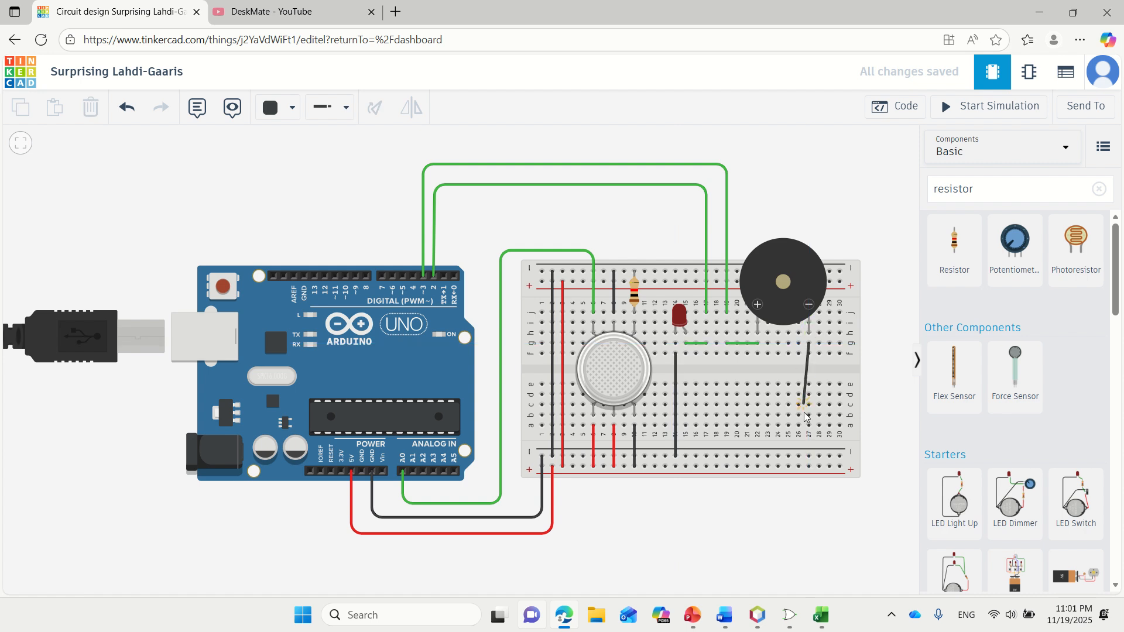
left_click(809, 457)
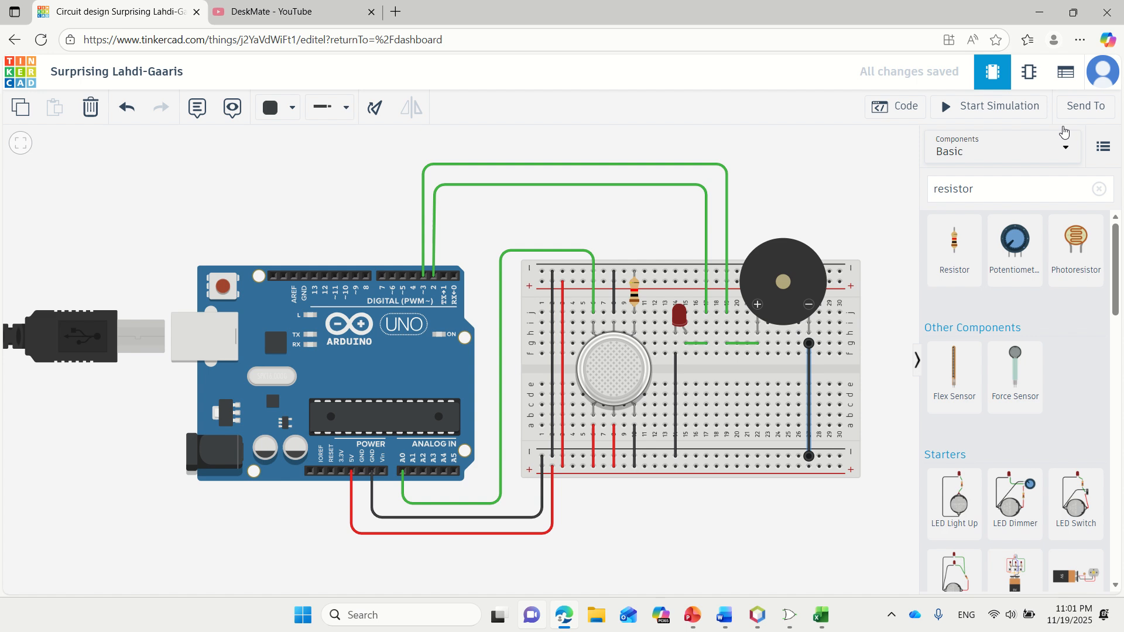
- Open the code editor and switch it from blocks to text mode, accepting the loss of the blocks
left_click(905, 108)
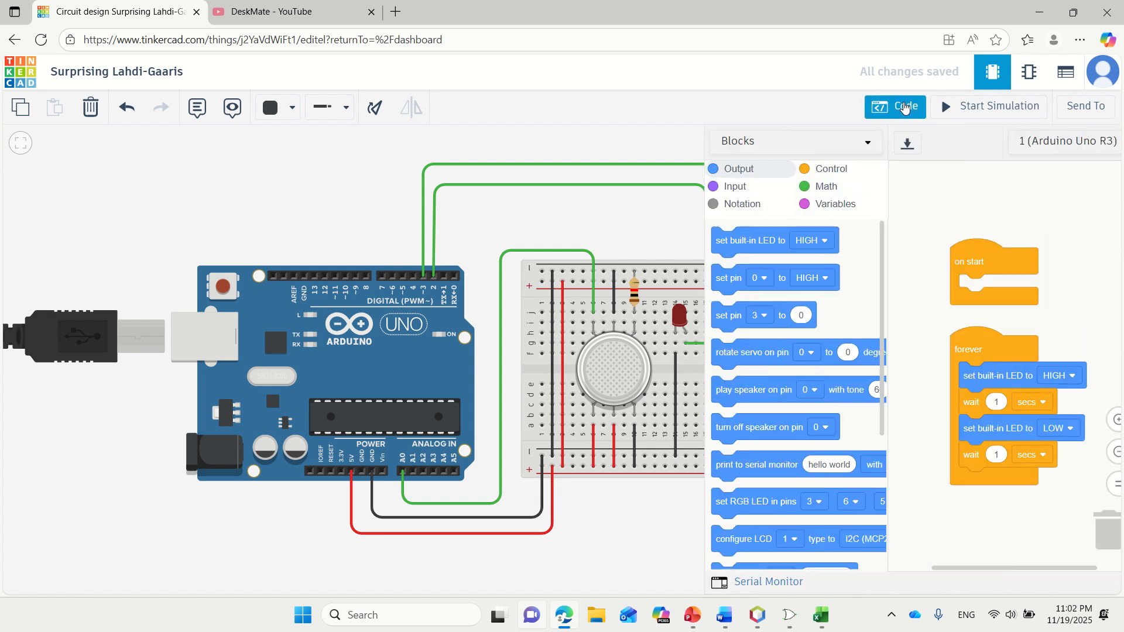
left_click(800, 152)
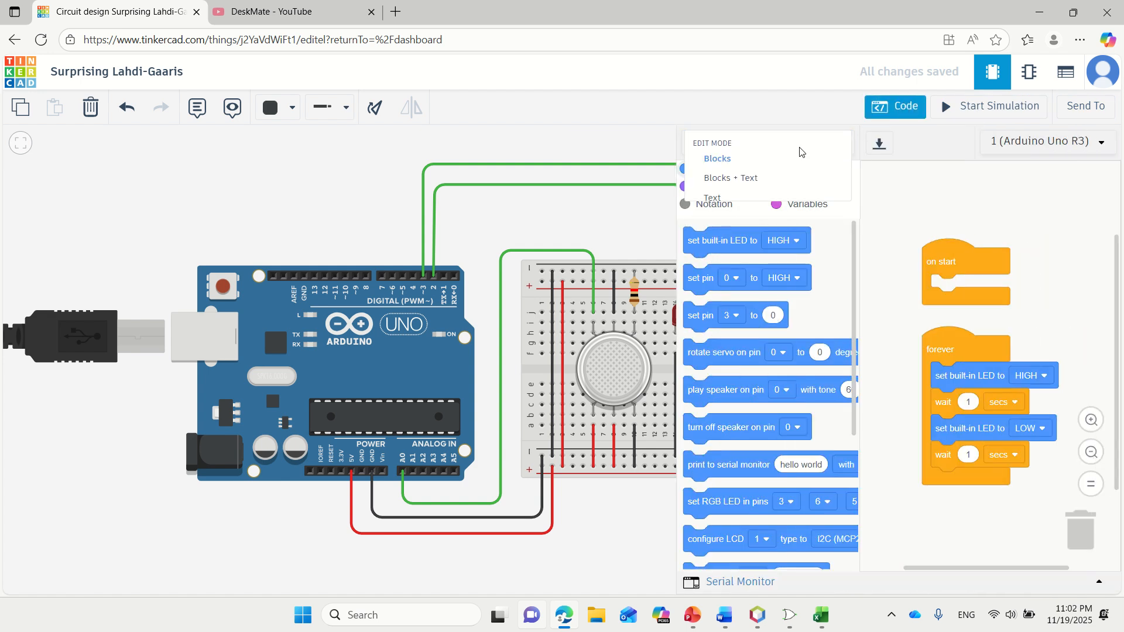
left_click(718, 200)
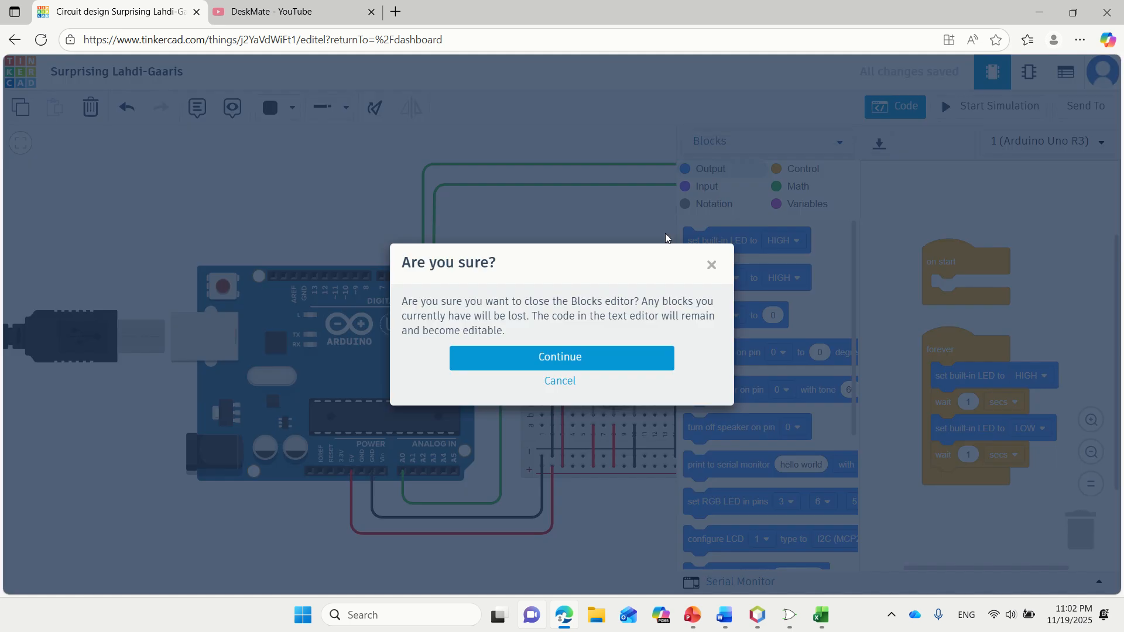
left_click(617, 363)
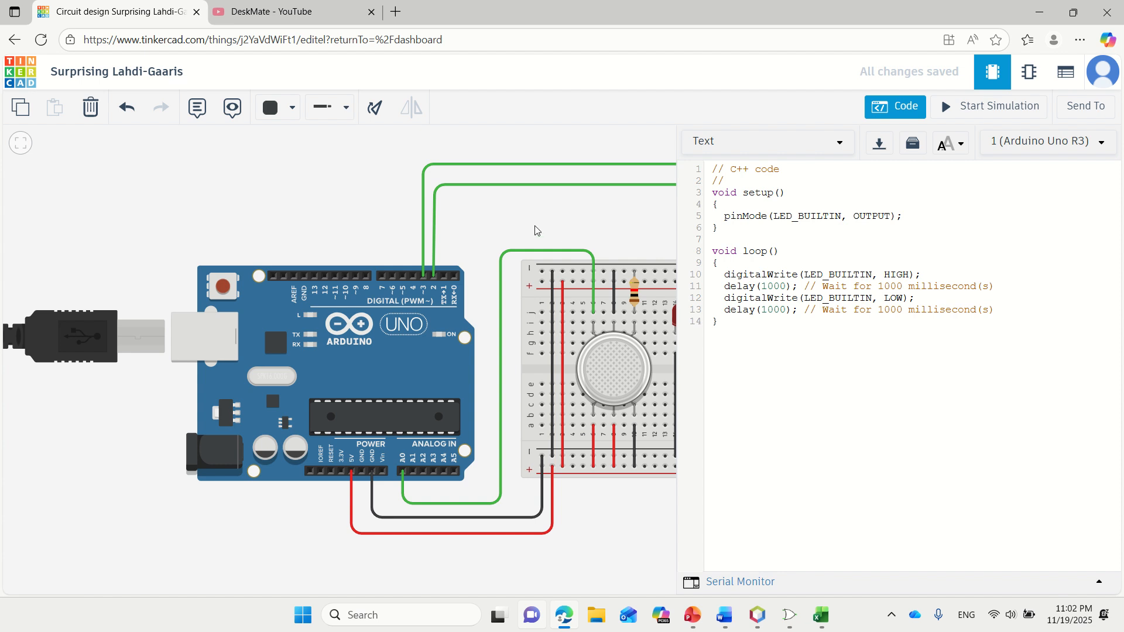
- Replace the default comment lines above setup with the declaration "int gas=A0;"
left_click(746, 183)
key("BackSpace")
key("BackSpace")
key("BackSpace")
key("BackSpace")
key("BackSpace")
key("BackSpace")
key("BackSpace")
key("BackSpace")
key("BackSpace")
key("BackSpace")
key("BackSpace")
key("BackSpace")
key("BackSpace")
key("BackSpace")
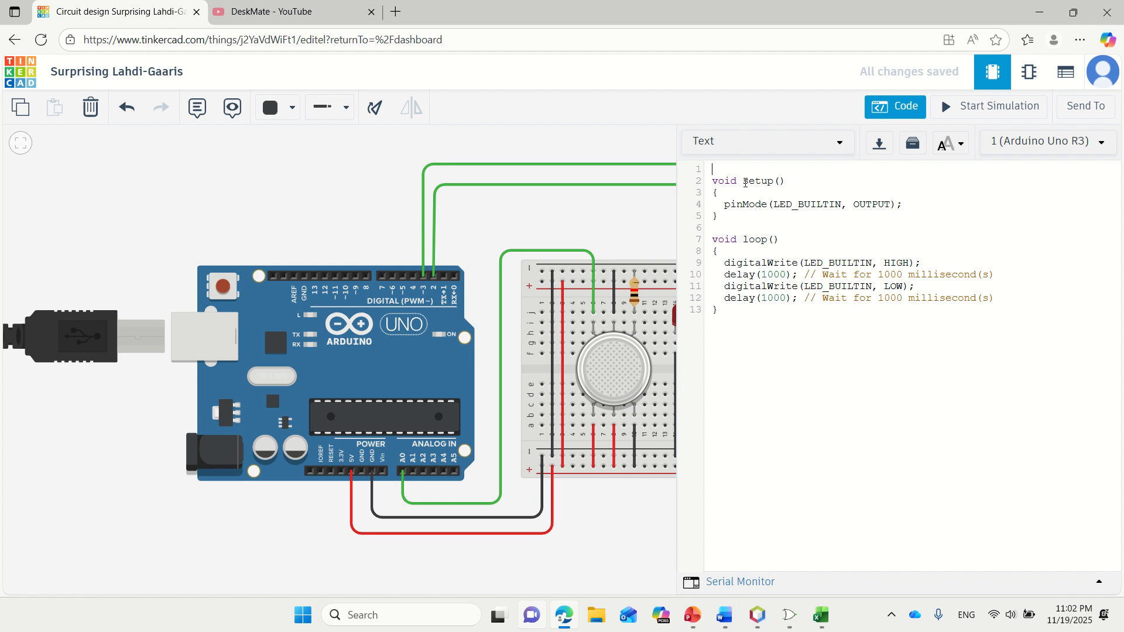
type("int gas=A0;")
key("Return")
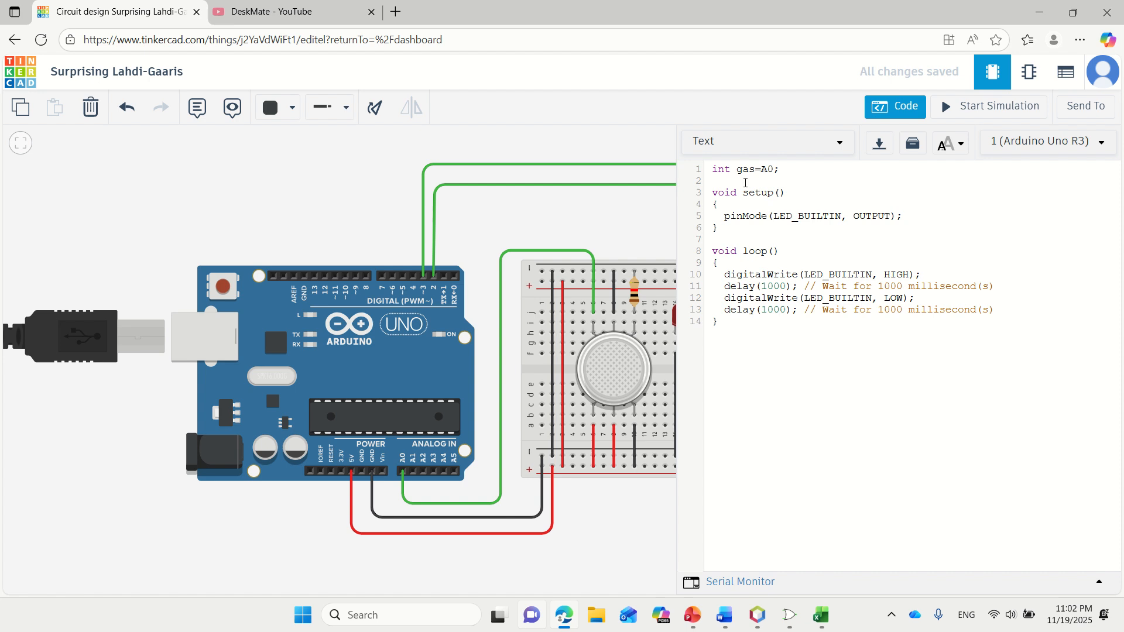
- Declare the output pins below the gas variable as "int buzzer=3;" and "int led=2;"
type("int buzzer=")
left_click(671, 239)
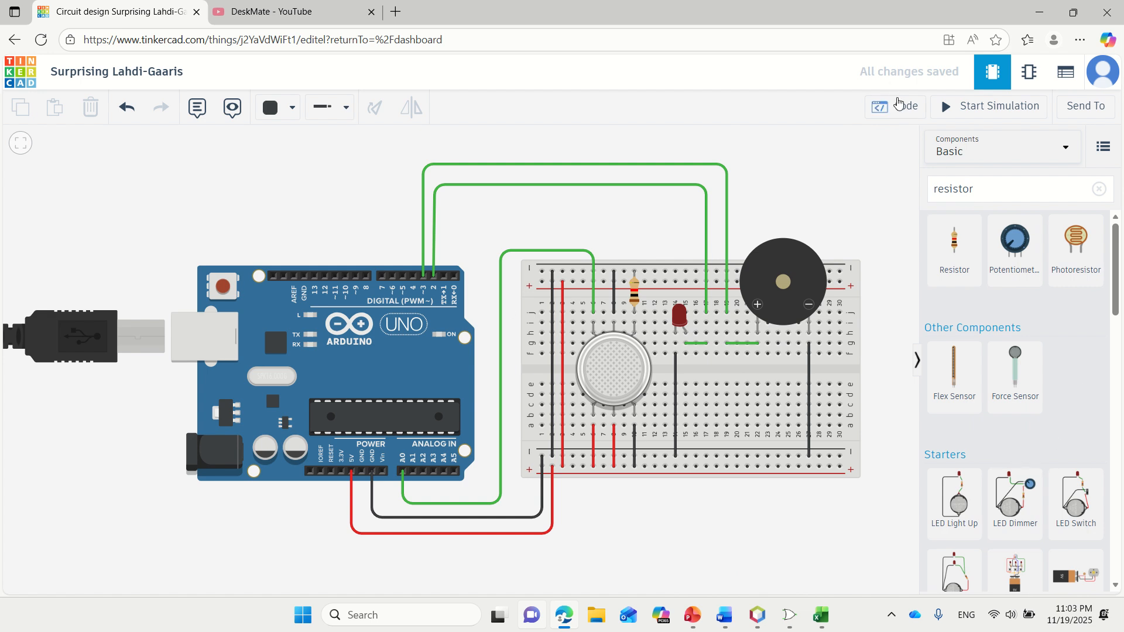
left_click(907, 119)
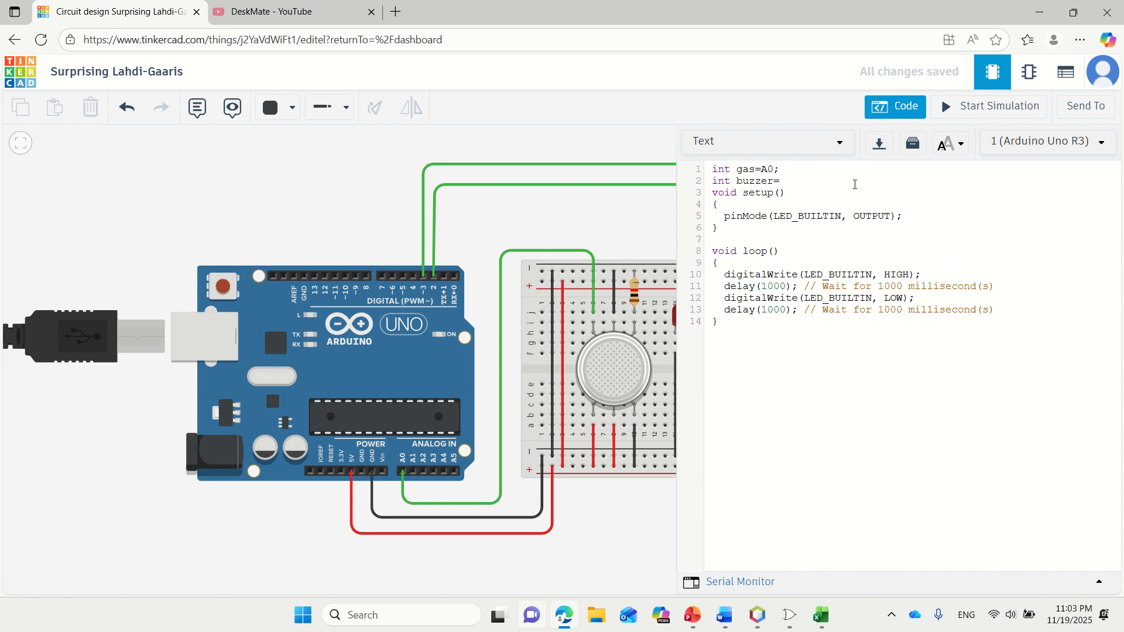
left_click(783, 181)
type("1;")
key("Return")
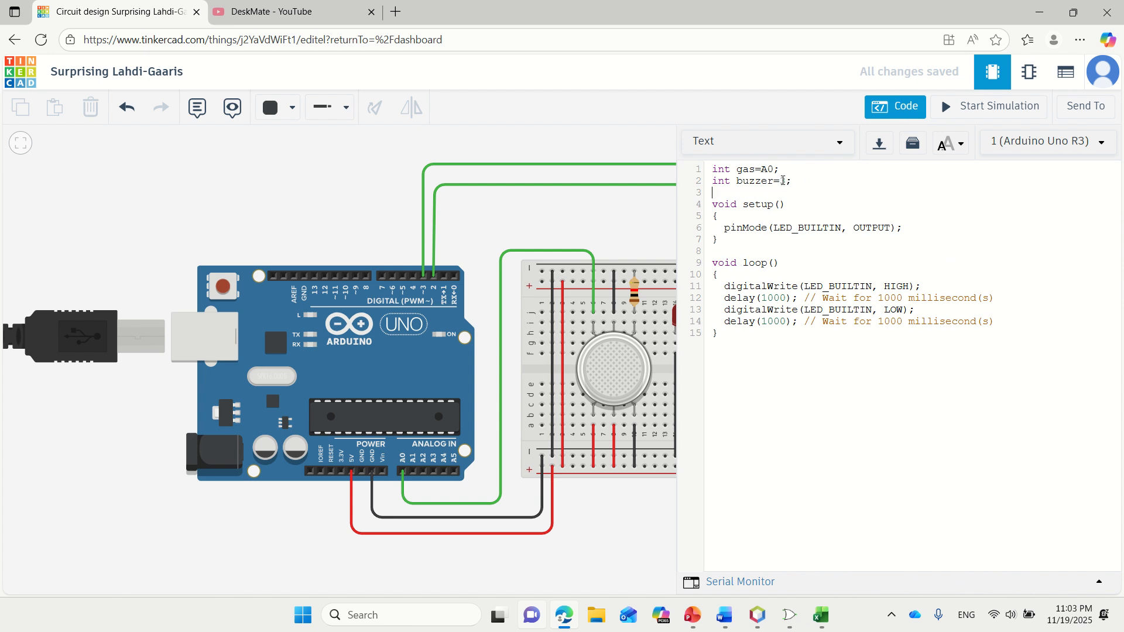
type("int led=2;")
key("Return")
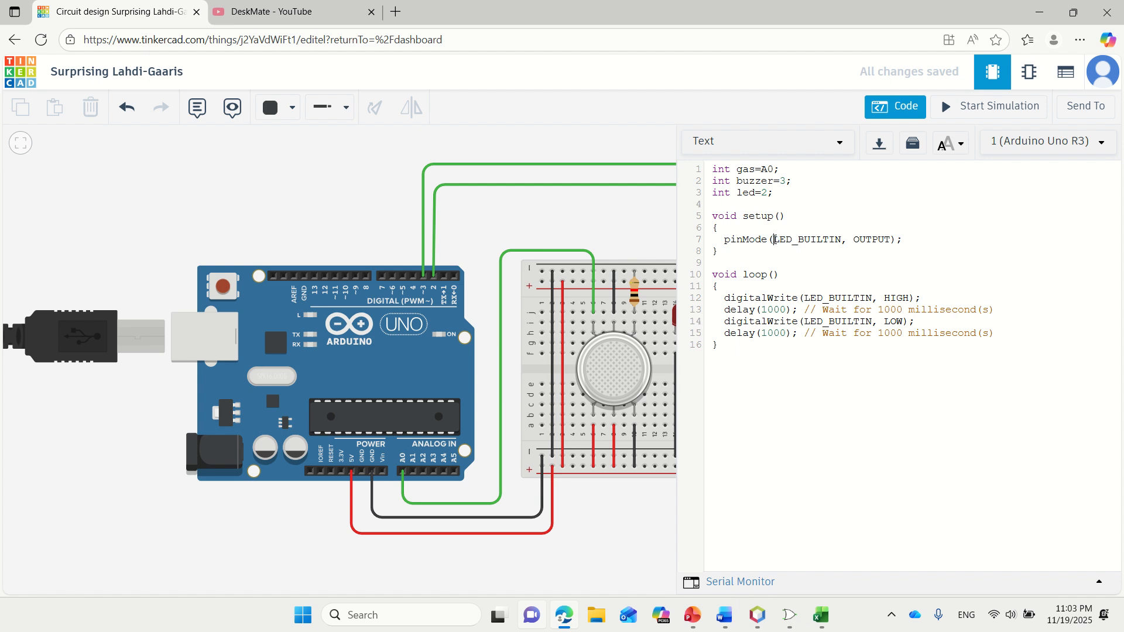
- Replace LED_BUILTIN with gas in the pinMode statement inside setup
left_click(774, 239)
key("Delete")
key("Delete")
key("Delete")
key("Delete")
key("Delete")
key("Delete")
key("Delete")
key("Delete")
key("Delete")
key("Delete")
key("Delete")
type("gas")
- Duplicate the statement "pinMode(gas, OUTPUT);" onto a new line directly below it in setup
key("shift+Home")
key("ctrl+c")
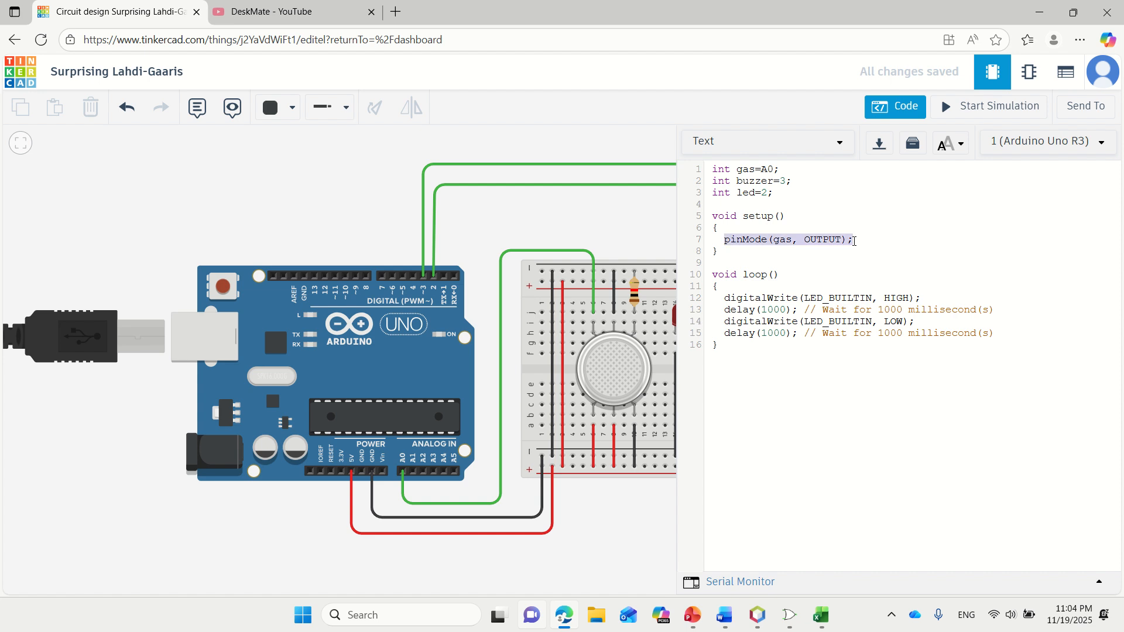
left_click(854, 242)
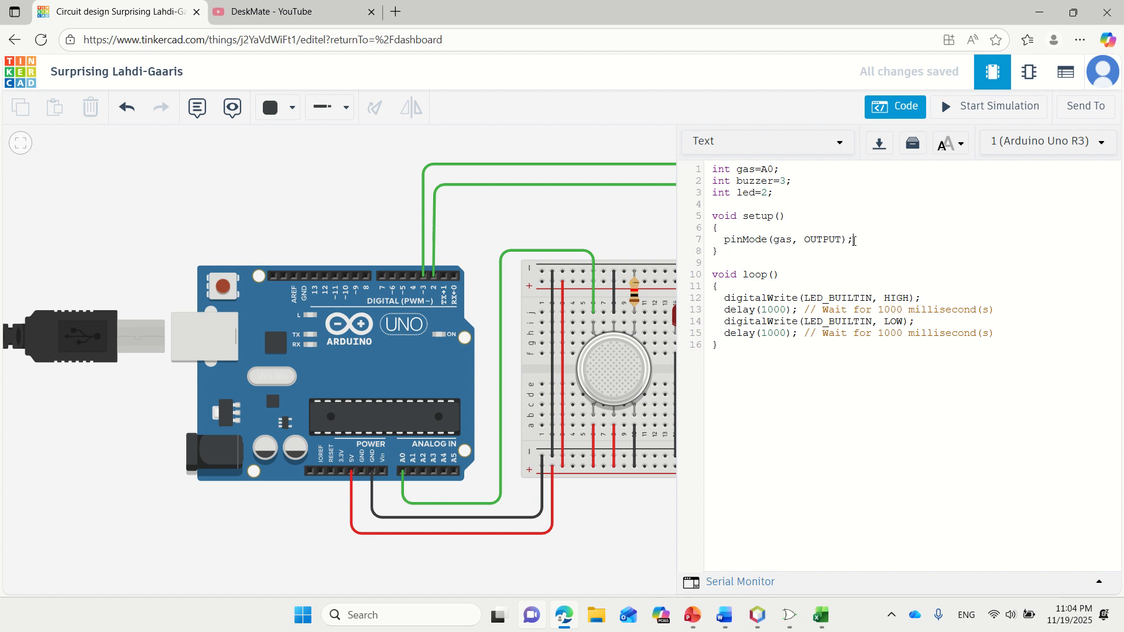
key("Return")
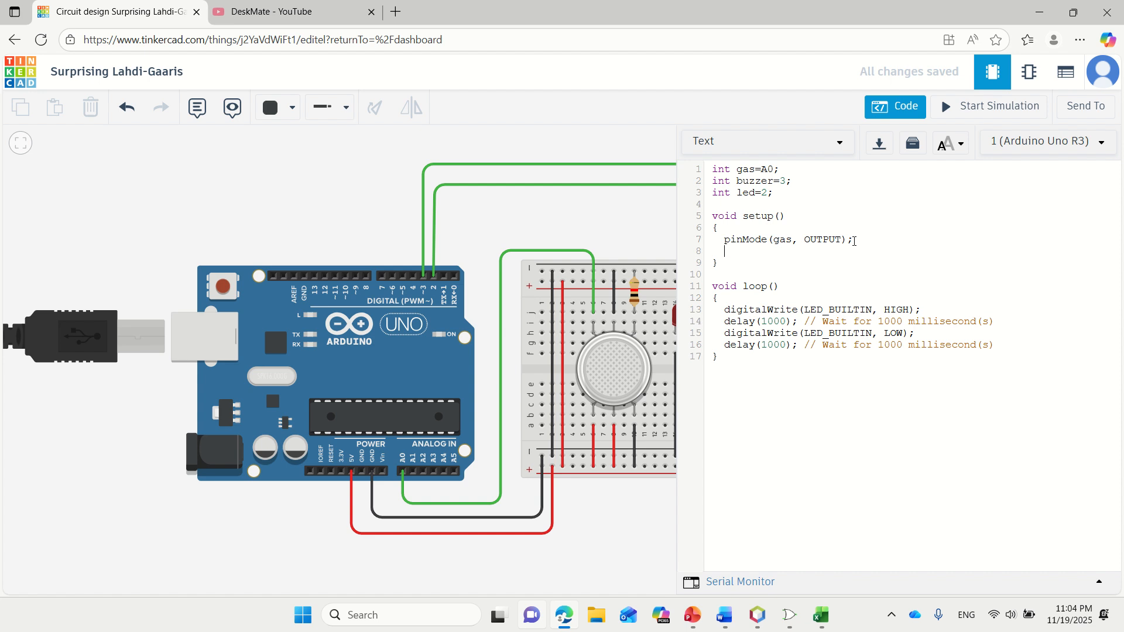
type("v")
key("BackSpace")
key("ctrl+v")
- Change the mode in the first gas pinMode statement to INPUT
left_click(804, 239)
key("Delete")
key("Delete")
key("Delete")
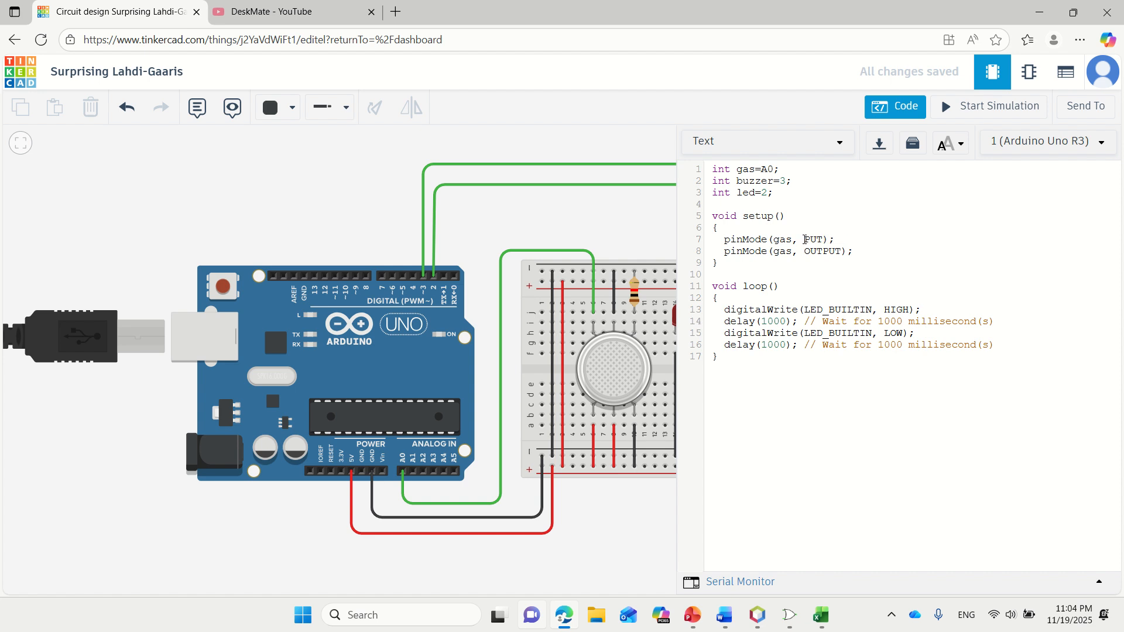
type("IN")
key("BackSpace")
key("BackSpace")
type("IN")
- Change the pin name in the second pinMode statement to buzzer
double_click(779, 251)
type("Buzzer")
key("BackSpace")
key("BackSpace")
key("BackSpace")
key("BackSpace")
key("BackSpace")
key("BackSpace")
type("buzzer")
- Add a third pinMode line by pasting the copied statement and changing its pin to led, giving "pinMode(led, OUTPUT);"
key("Return")
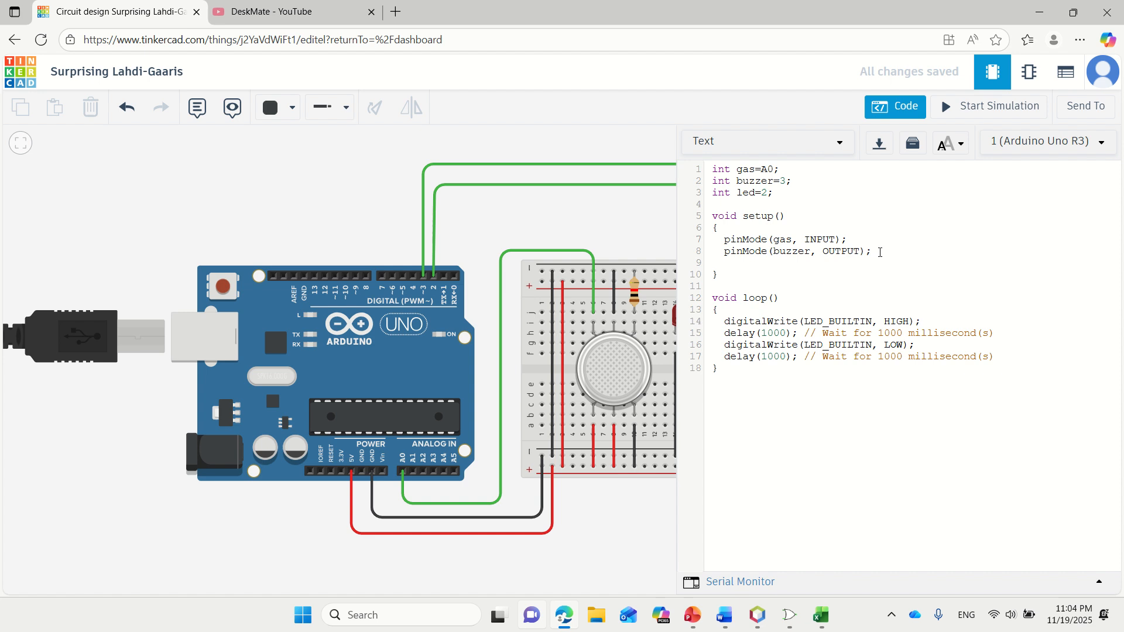
key("ctrl+v")
left_click(793, 263)
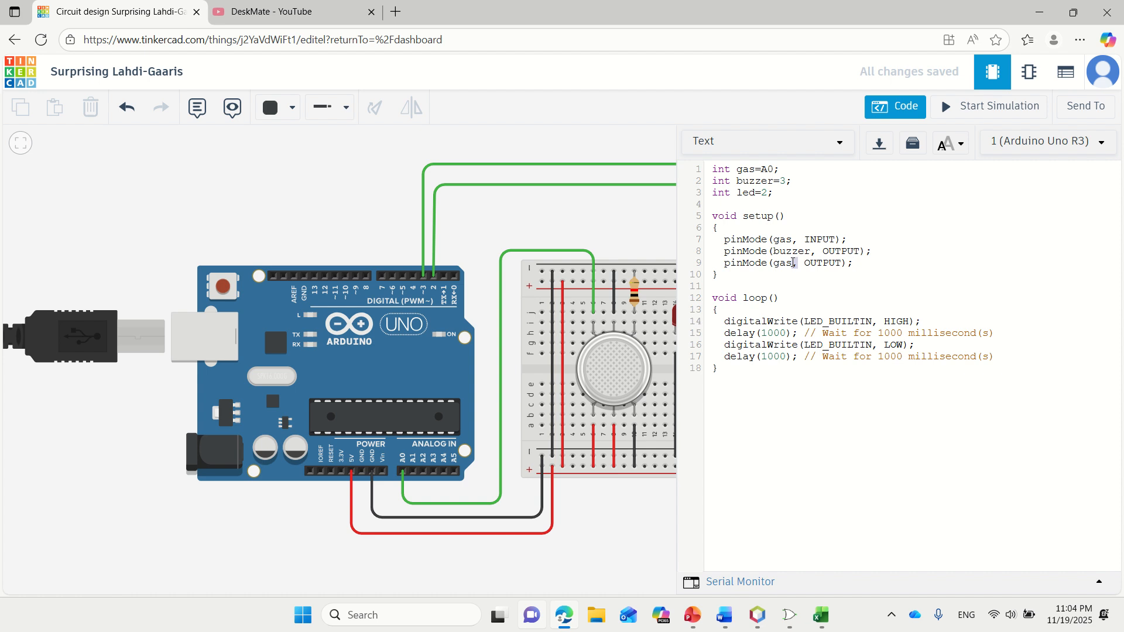
key("BackSpace")
key("BackSpace")
key("BackSpace")
key("BackSpace")
type("led,")
- Add "Serial.begin(9600);" as the last statement in setup
left_click(855, 262)
key("Return")
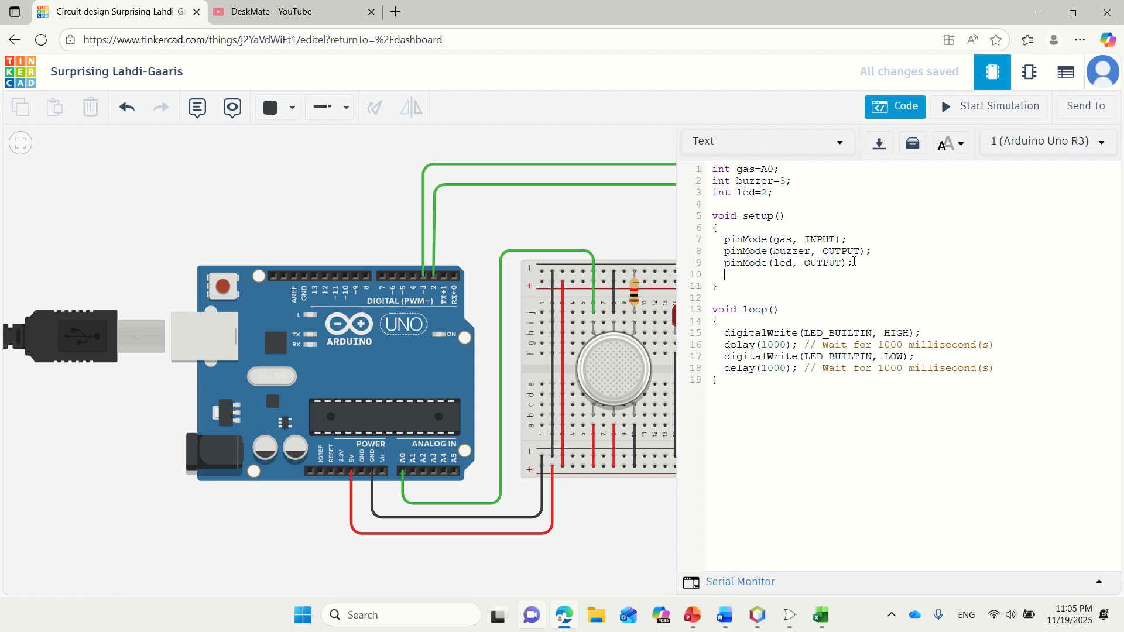
type("Serial.begin(9600);")
- Clear the default blink statements from the loop function, leaving an empty body with its closing brace
key("shift+Down")
key("shift+Down")
key("shift+Down")
key("shift+Down")
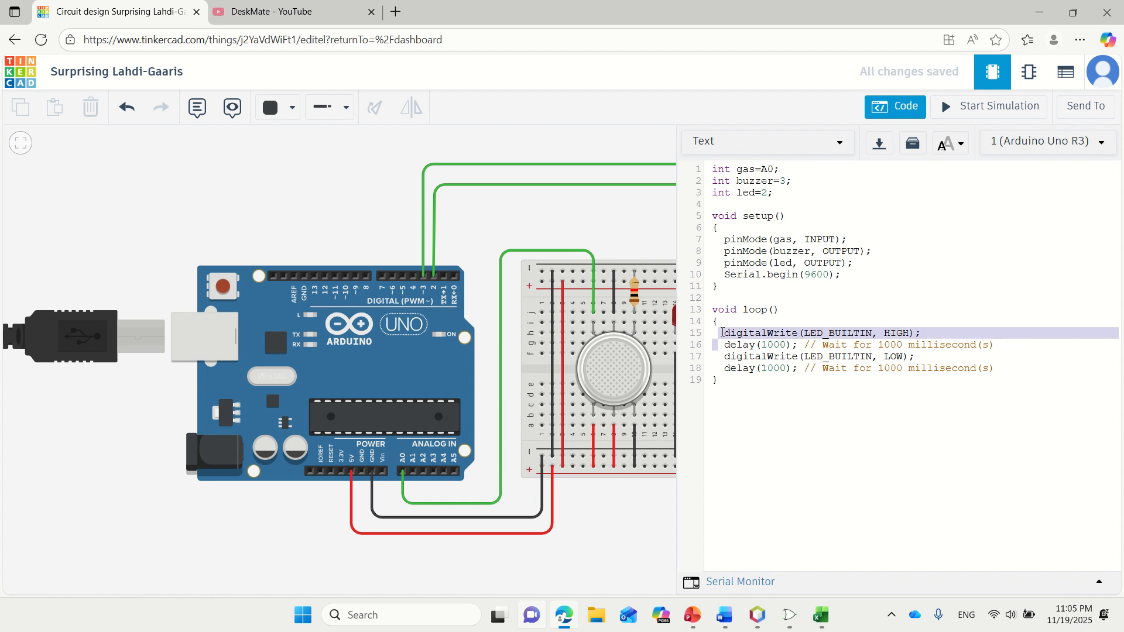
key("shift+Left")
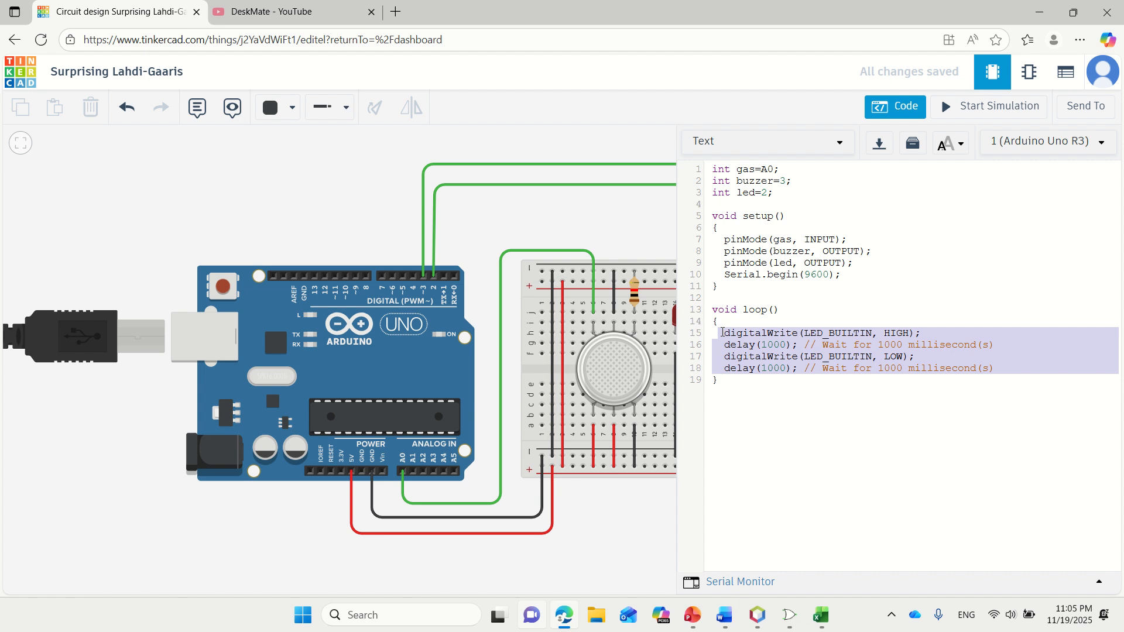
key("Delete")
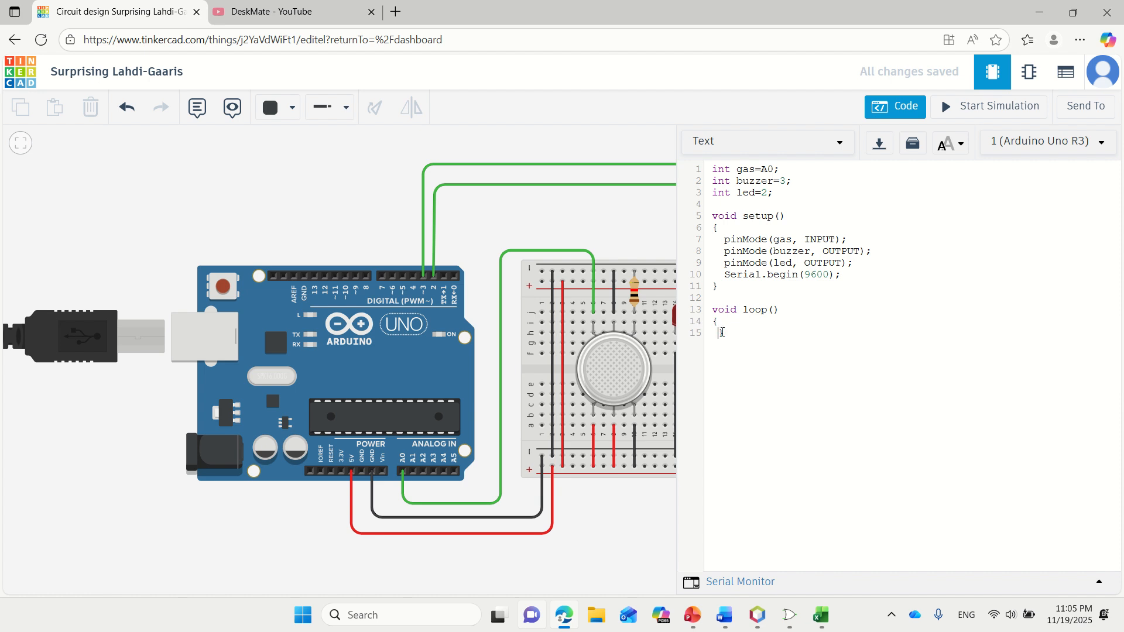
key("Return")
key("Up")
key("BackSpace")
type("0")
- Read the sensor in the loop with "gas=analogRead(A0);"
left_click(728, 330)
type("gas")
type("=")
type("analog")
type("Read")
type("(A")
type("0")
type(");   ")
- Output the reading with Serial.print("Gas Level is : "); followed by Serial.println(gas); on the next line
type("Serial.")
type("print")
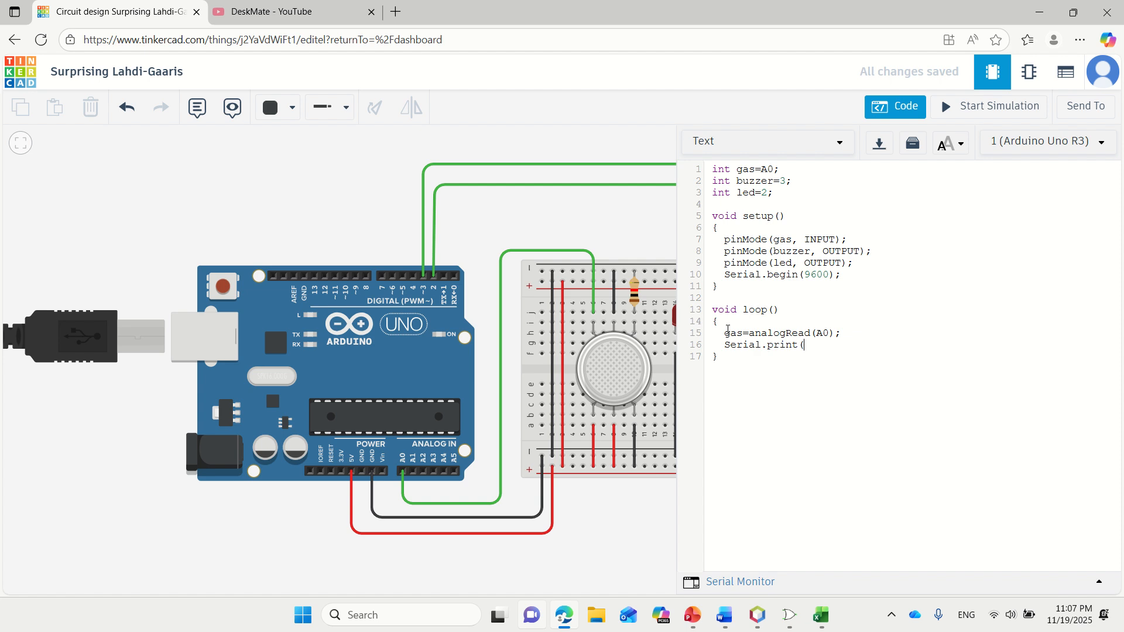
type("(\"")
type("Gas Level is : \");")
key("Return")
type("Serial.println")
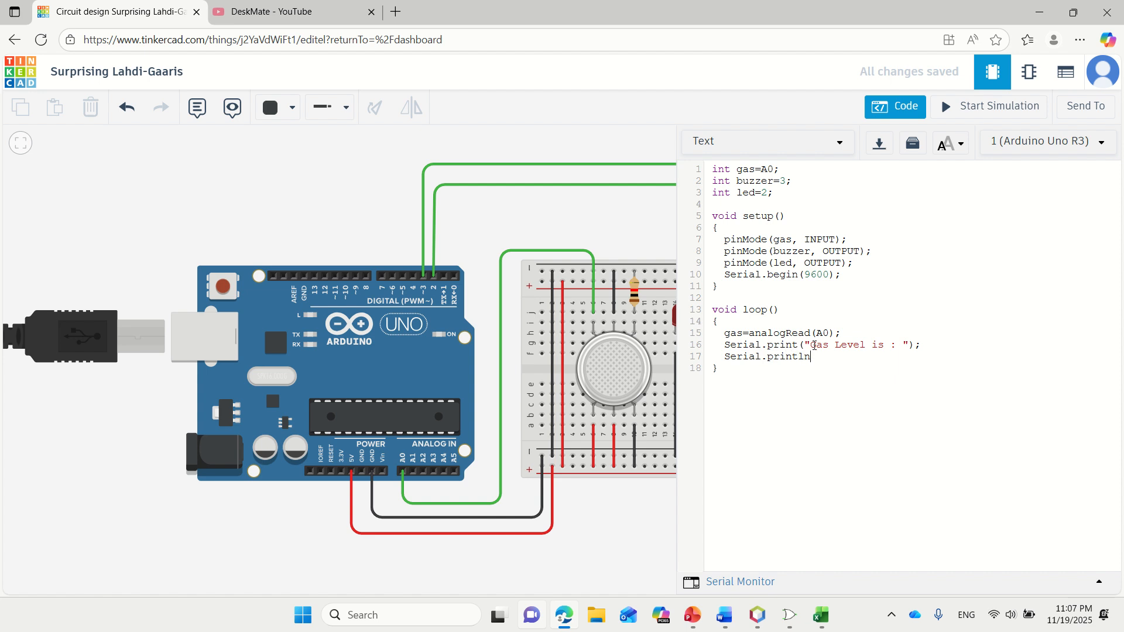
type("(gas);")
key("Return")
- Start the simulation and move the gas cloud closer to the gas sensor
left_click(962, 108)
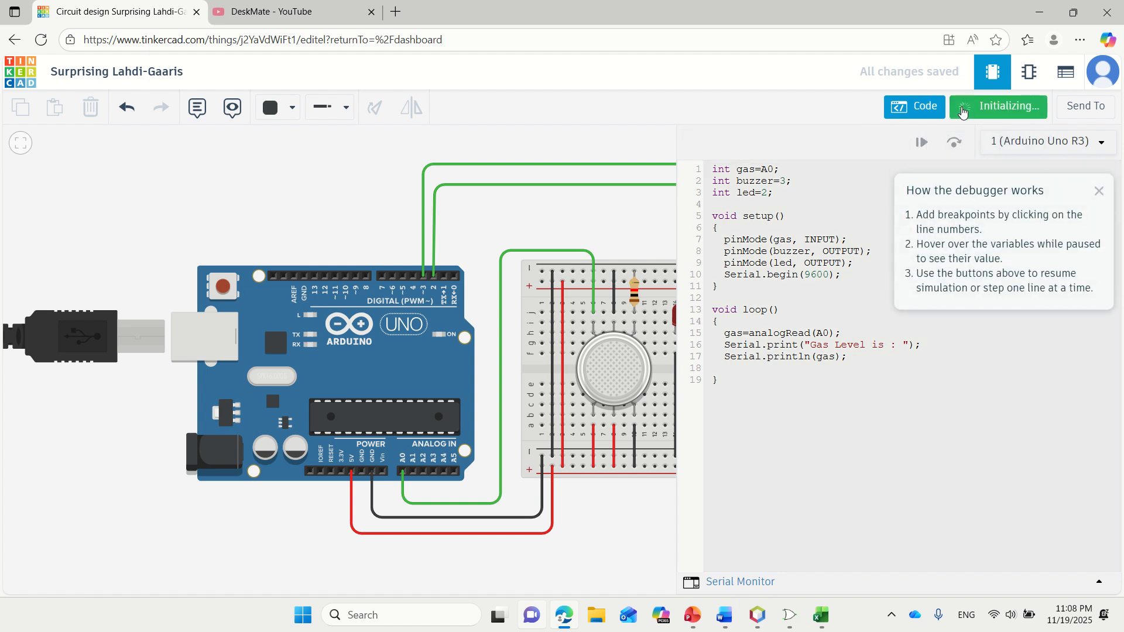
left_click(616, 363)
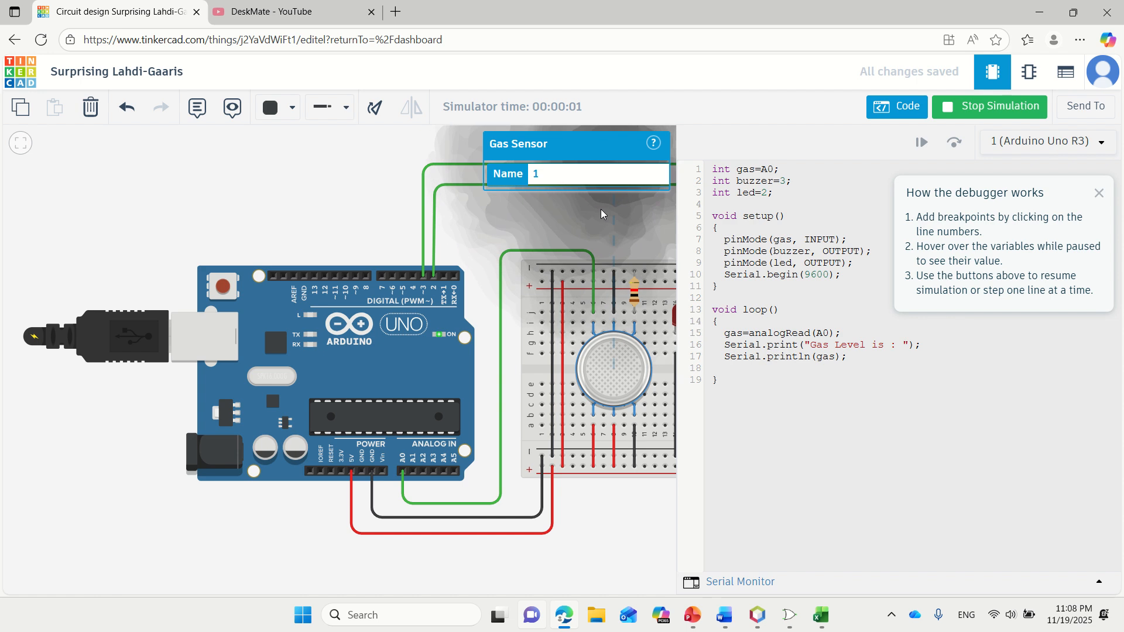
left_click_drag(600, 209, 599, 266)
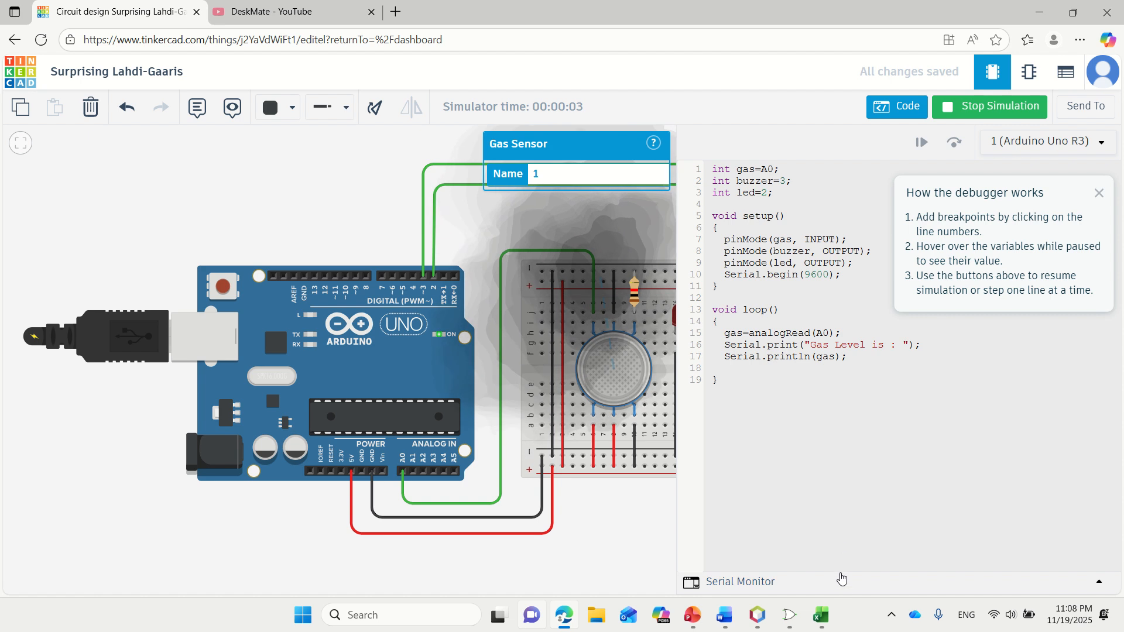
- Open the Serial Monitor and move the gas cloud away from the sensor to examine how the gas level responds
left_click(778, 582)
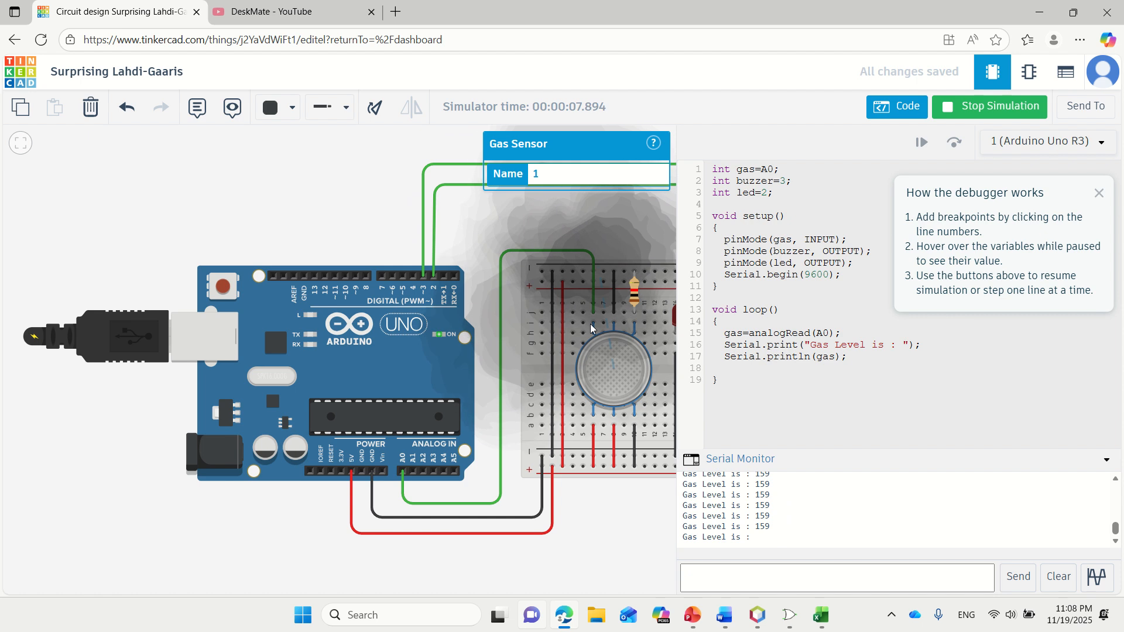
left_click_drag(591, 318, 585, 247)
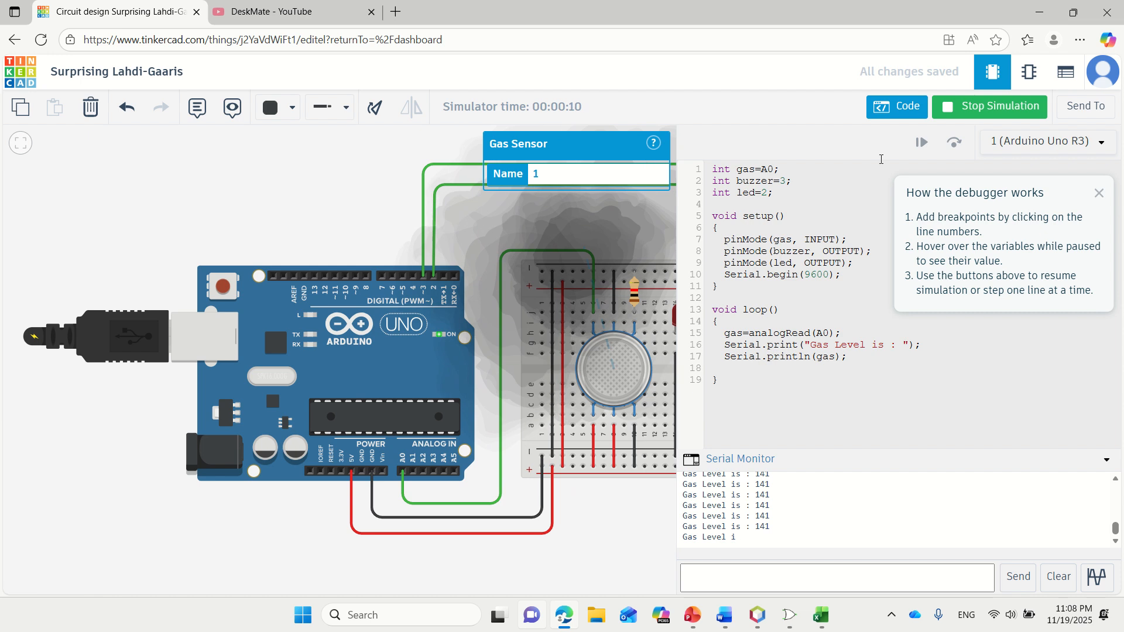
- Stop the simulation and add a "delay(1000);" line after the gas level output
left_click(971, 113)
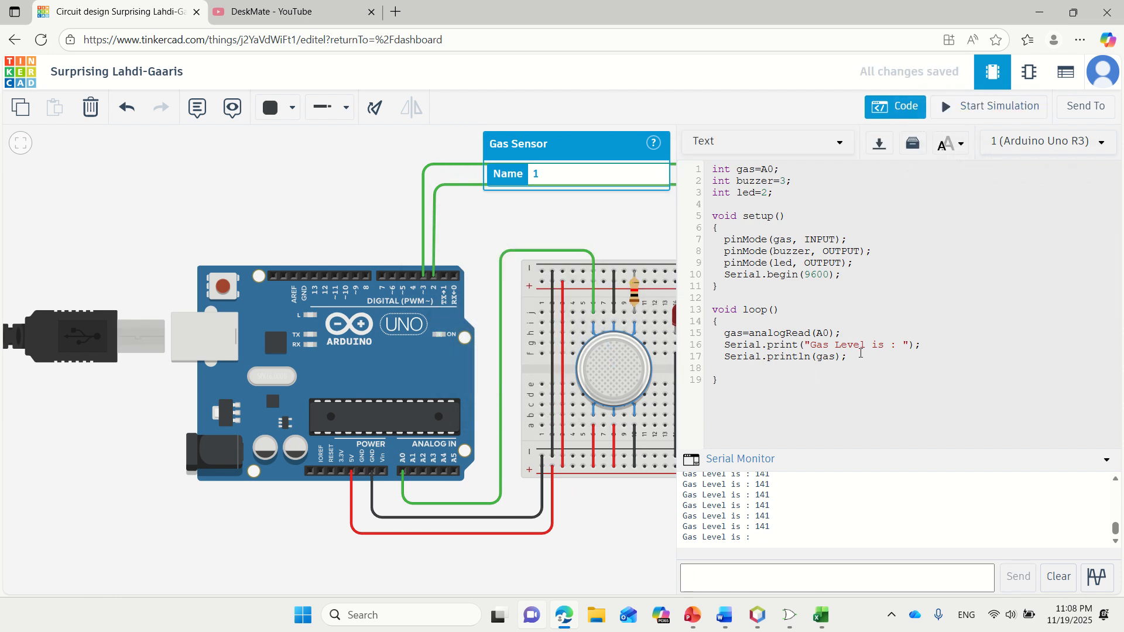
key("Return")
type("delay")
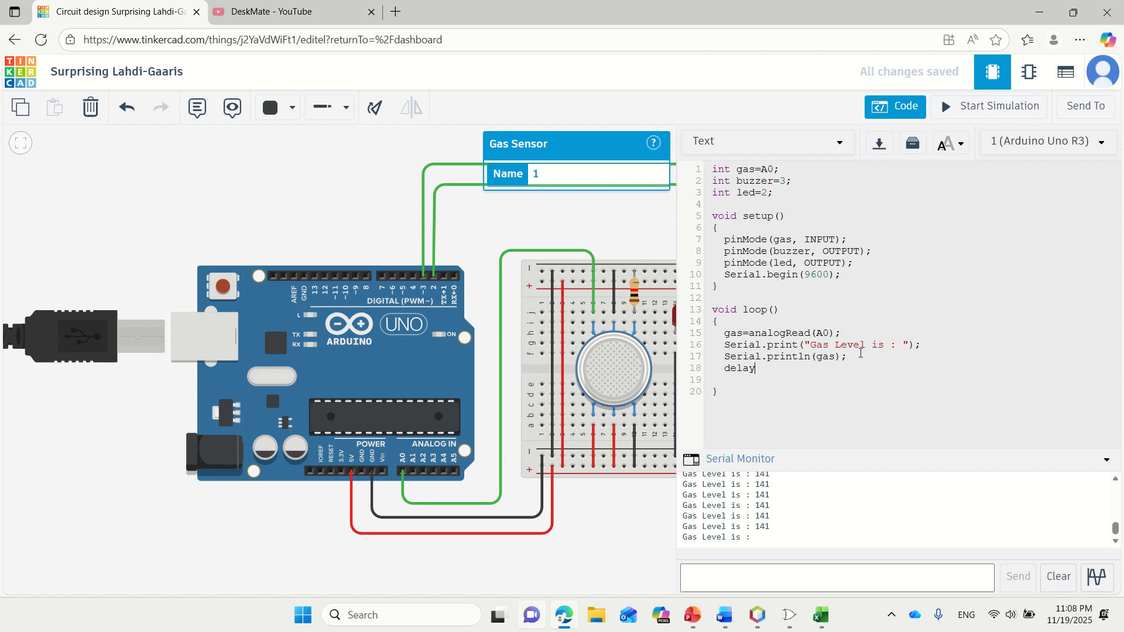
type("1000);")
key("Return")
- Begin an "if (gas>=150)" block in the loop with an opening brace, one blank line below the delay
key("Return")
type("if (gas>=150)")
key("Return")
type("{")
key("Return")
- Turn the buzzer on inside the if block with "digitalWrite(buzzer, HIGH);"
type("di")
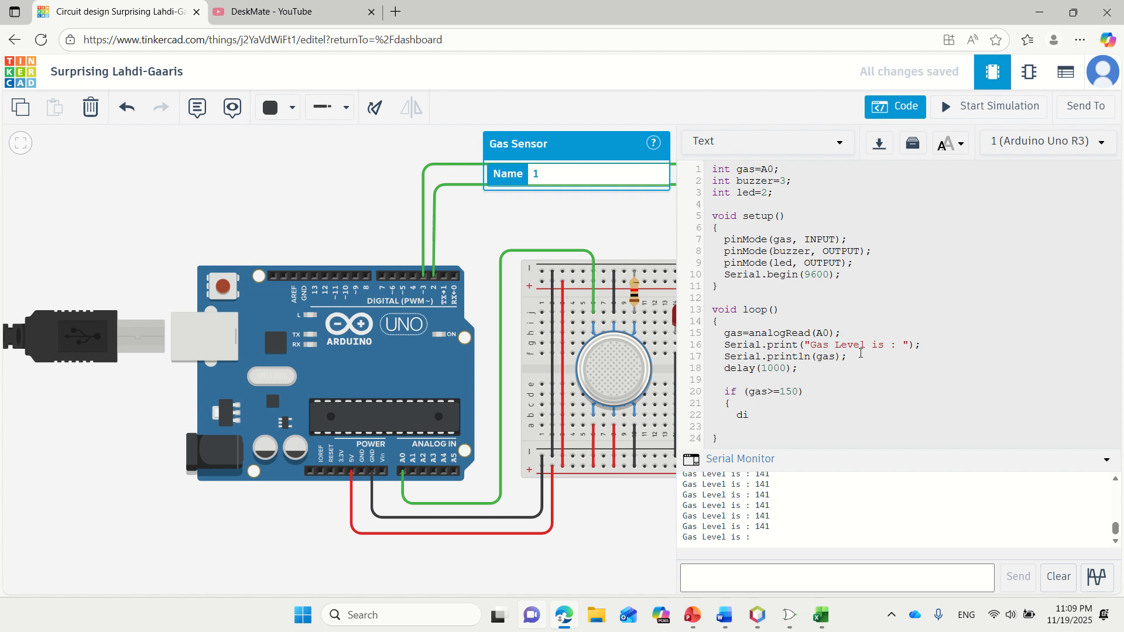
type("gital")
key("BackSpace")
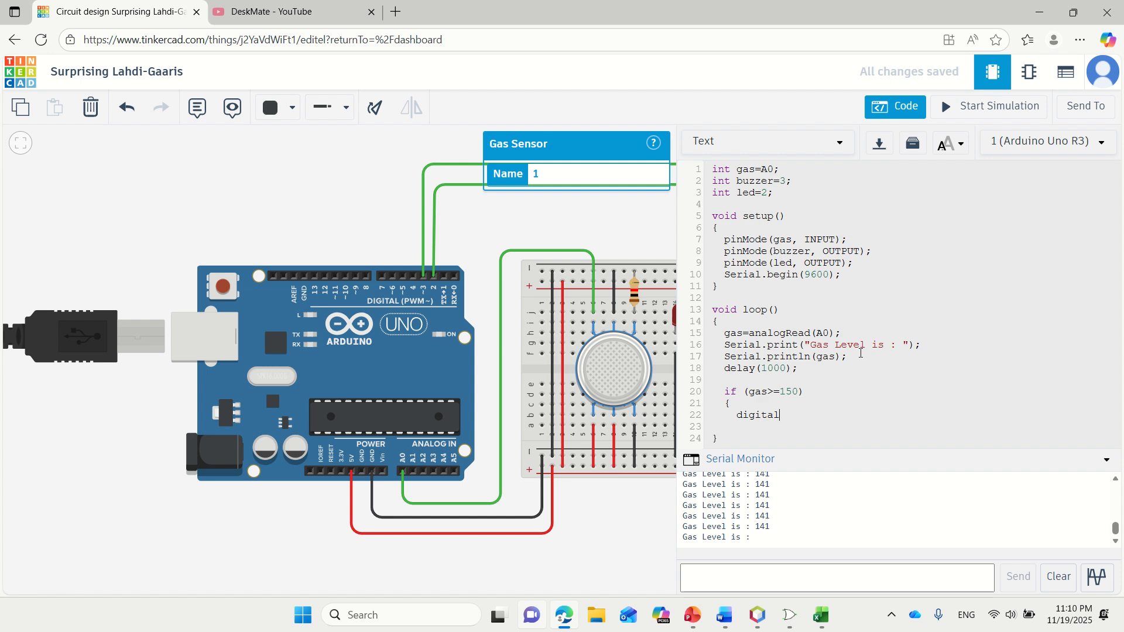
type("Write(buzzer, HIGH);")
- Duplicate the buzzer line below itself and change the copy to "digitalWrite(led, HIGH);"
key("shift+Home")
key("ctrl+c")
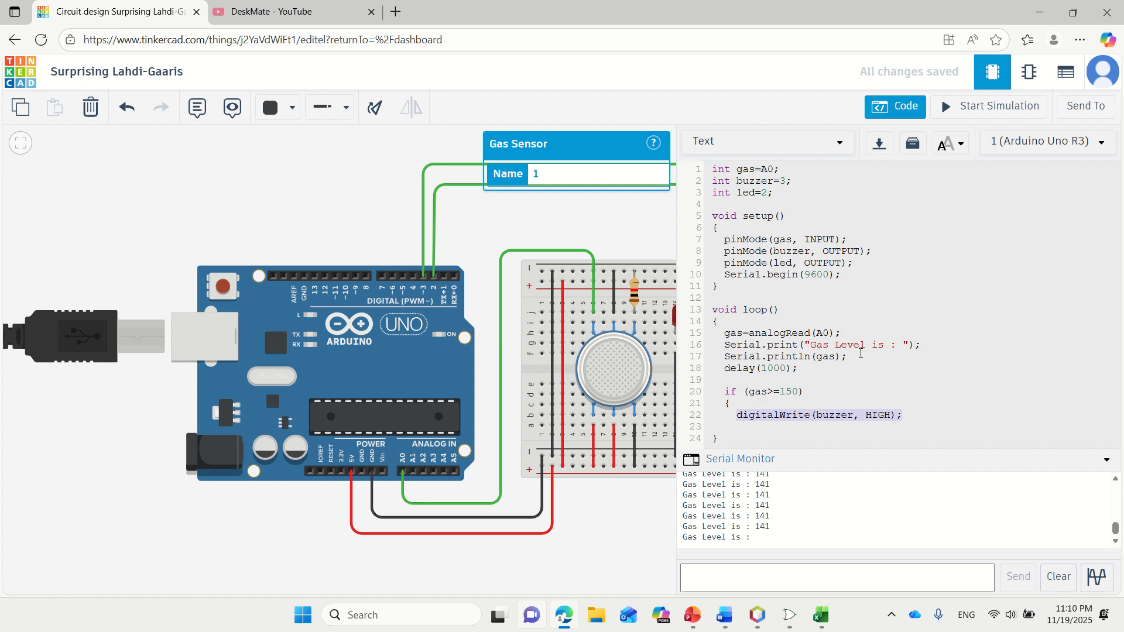
key("End")
key("Return")
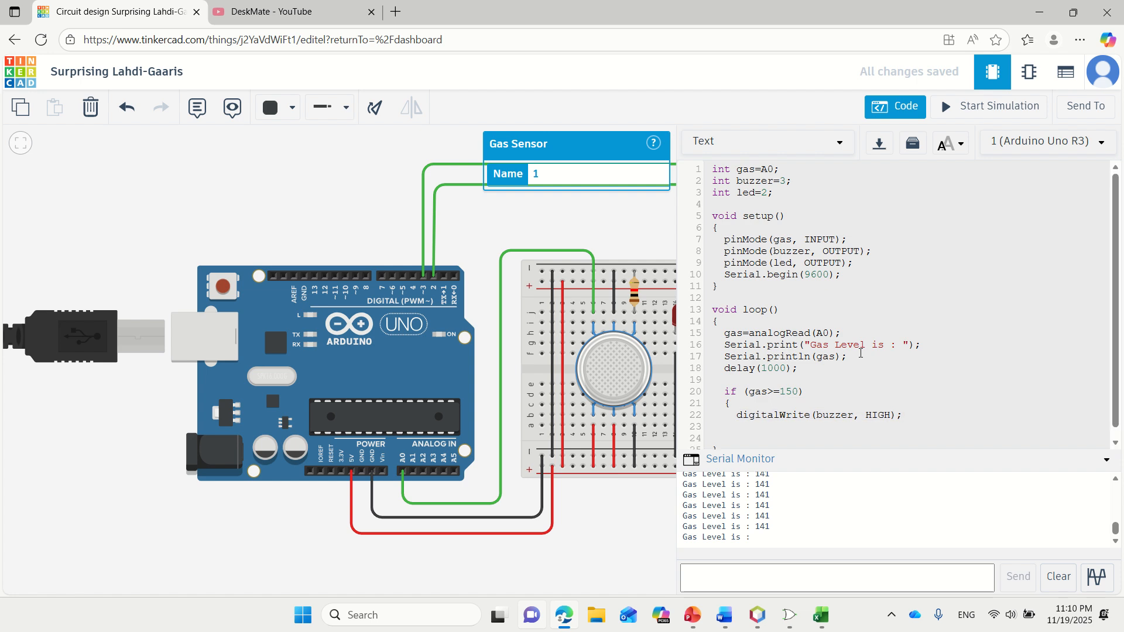
key("ctrl+v")
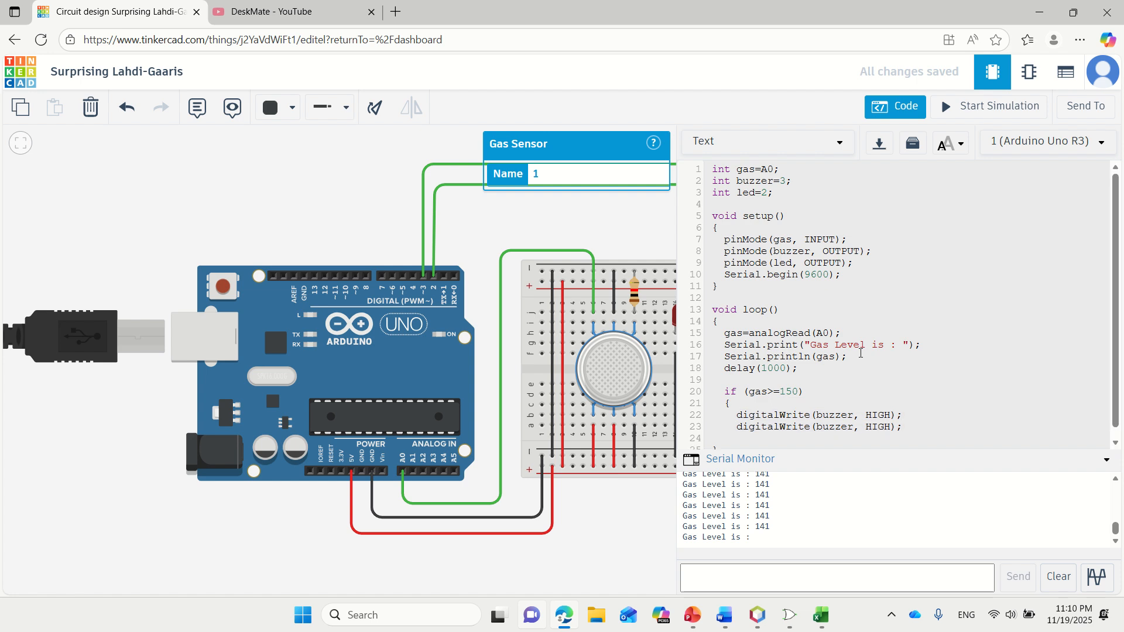
left_click(855, 426)
key("BackSpace")
key("BackSpace")
key("BackSpace")
key("BackSpace")
key("BackSpace")
key("BackSpace")
type("led")
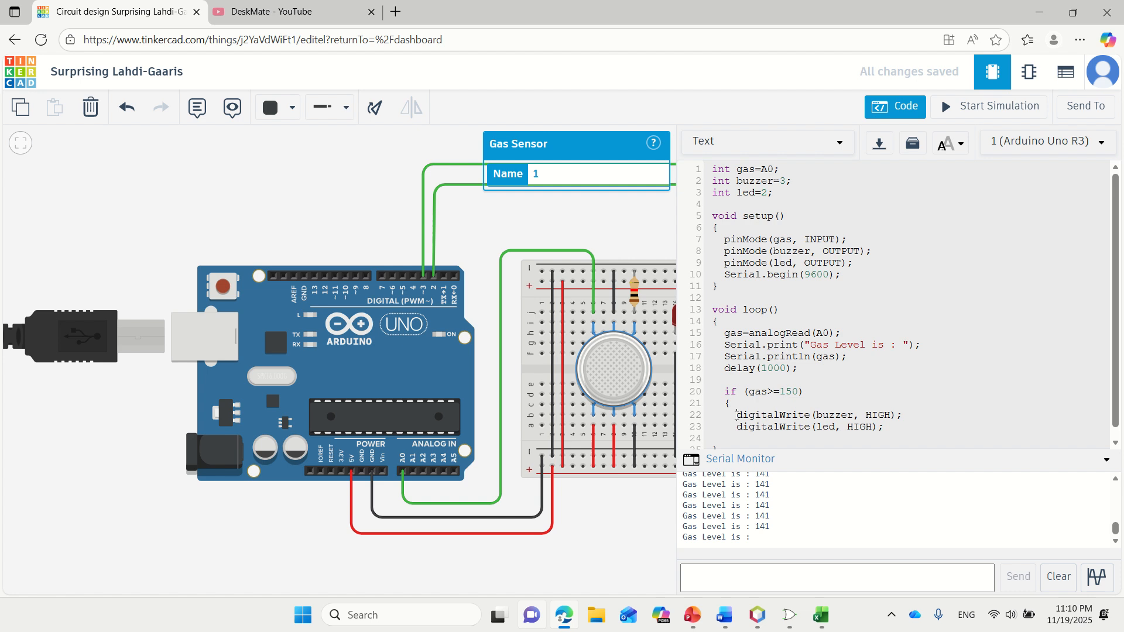
- Insert Serial.println("Smoke or Gas leak); in front of the buzzer command in the if block
left_click(737, 415)
type("Seri")
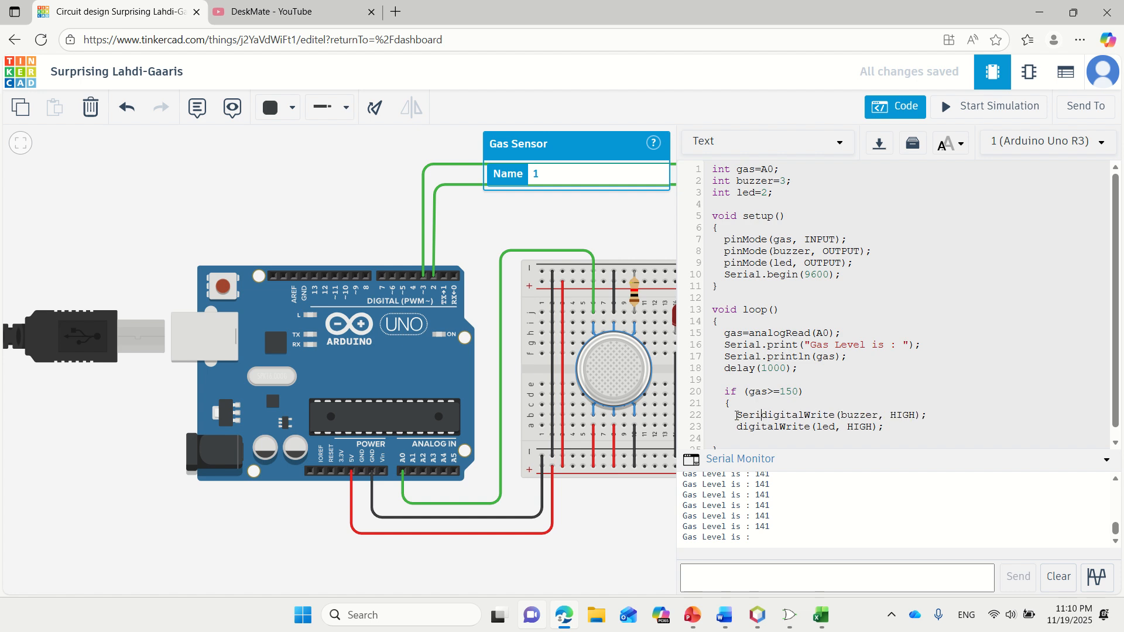
type("al.")
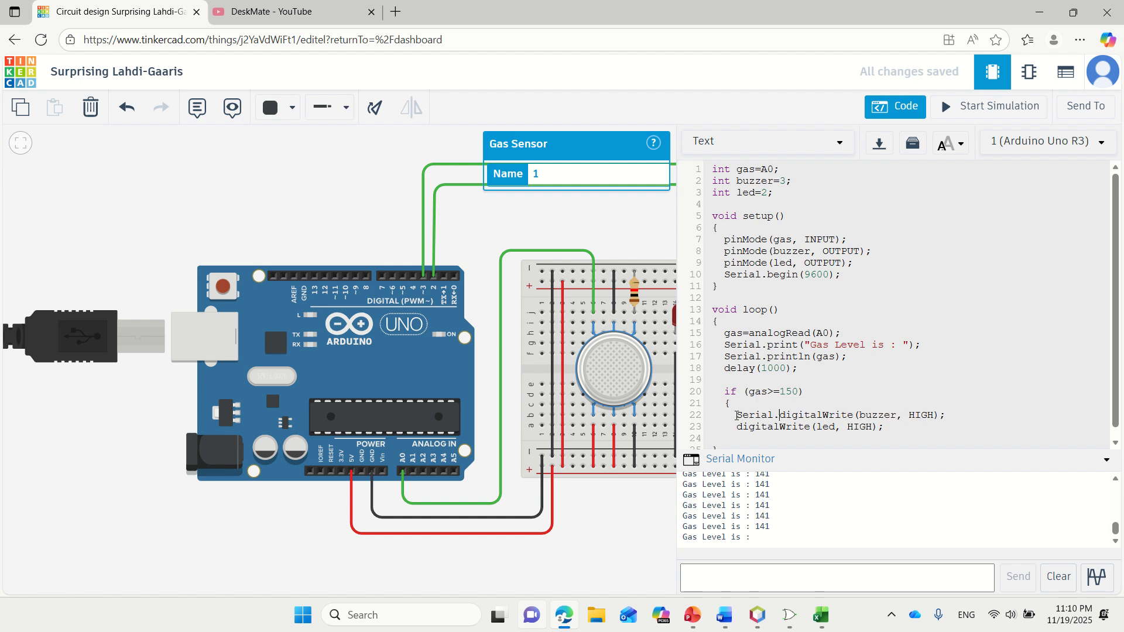
type("print")
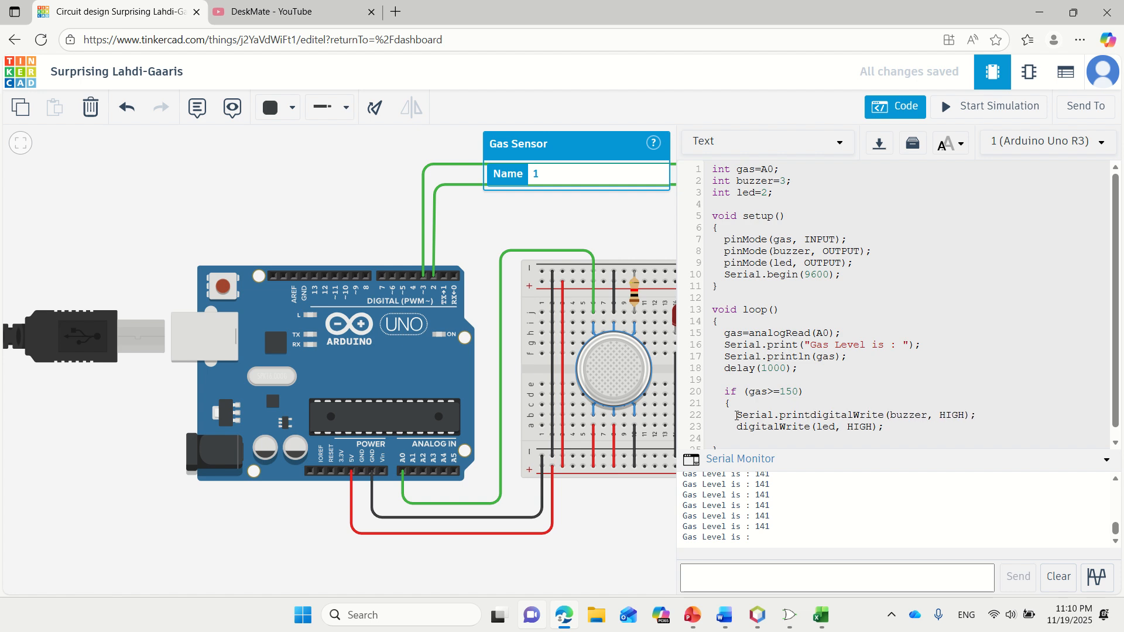
type("ln")
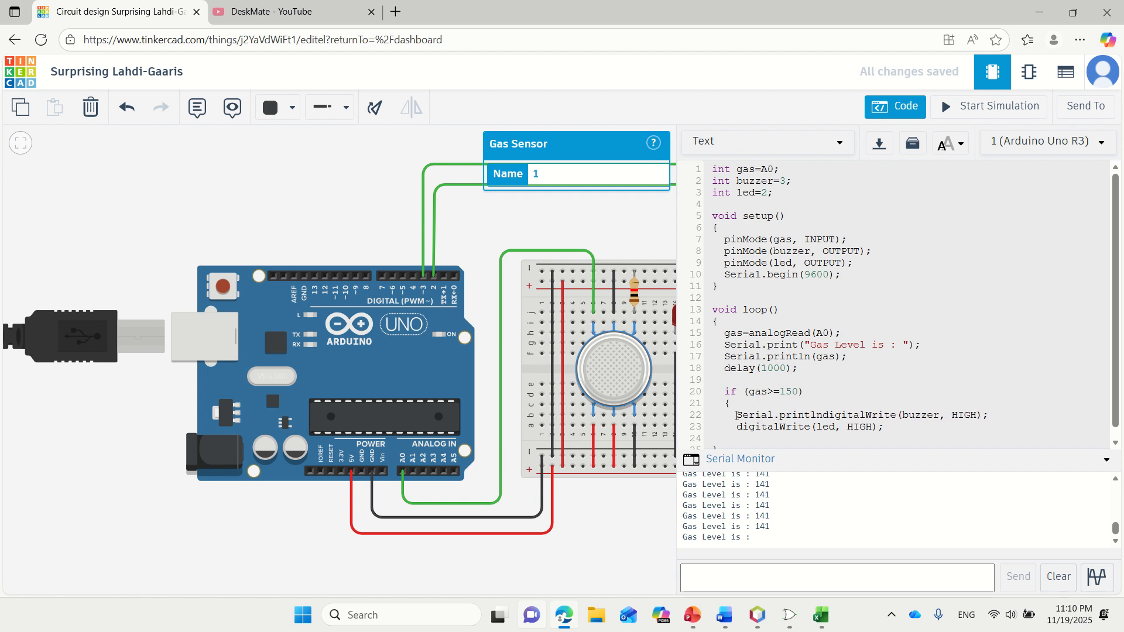
type("(")
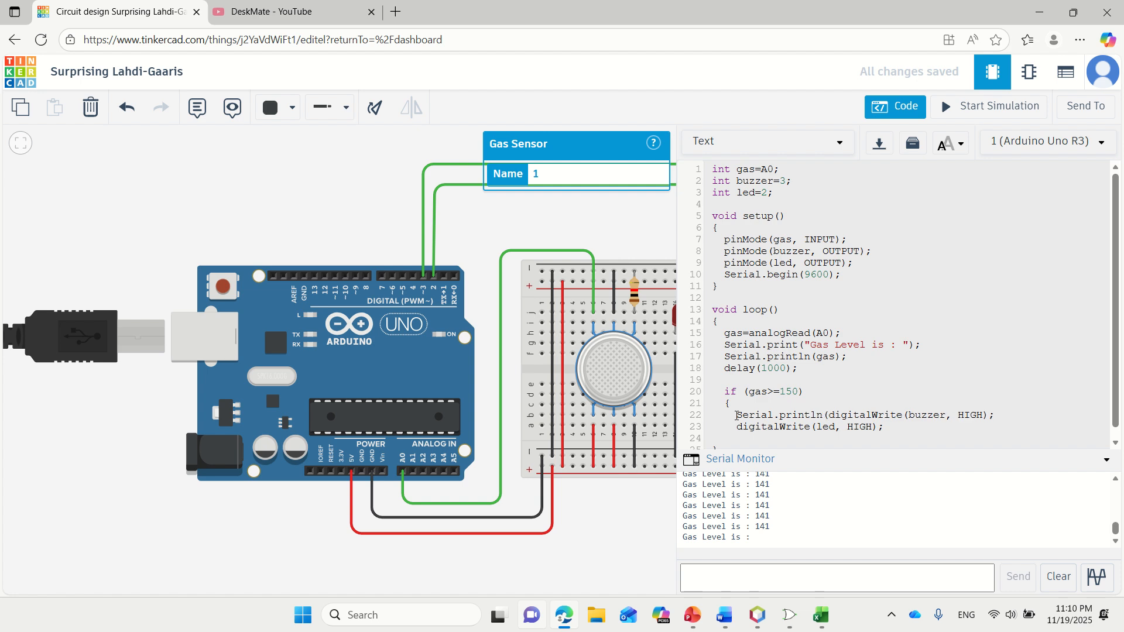
type("\"")
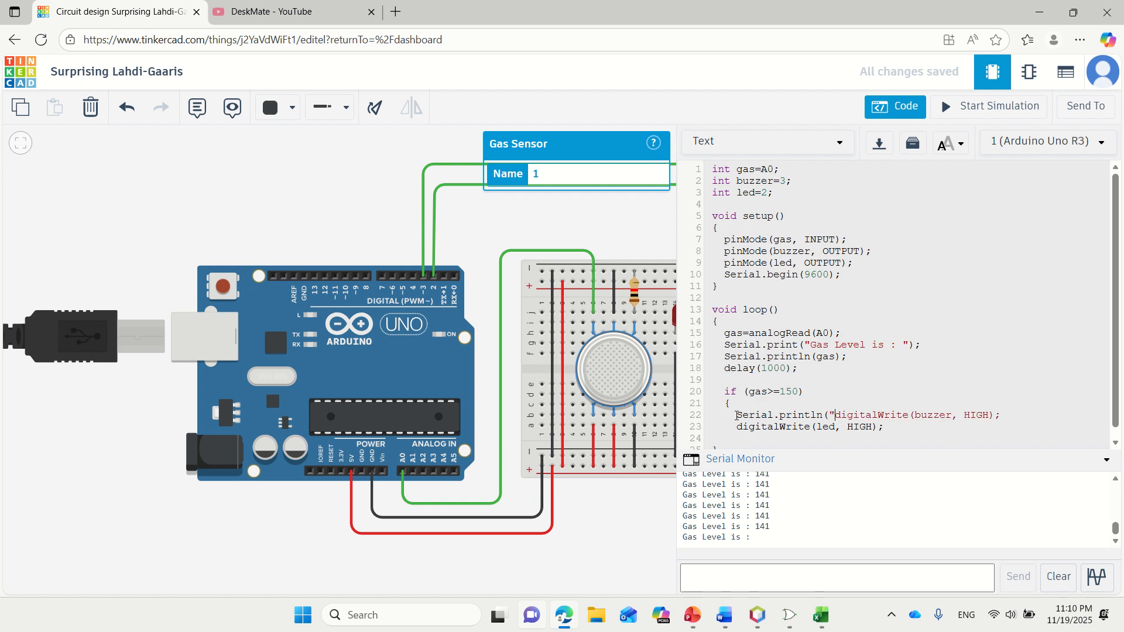
type("Smok")
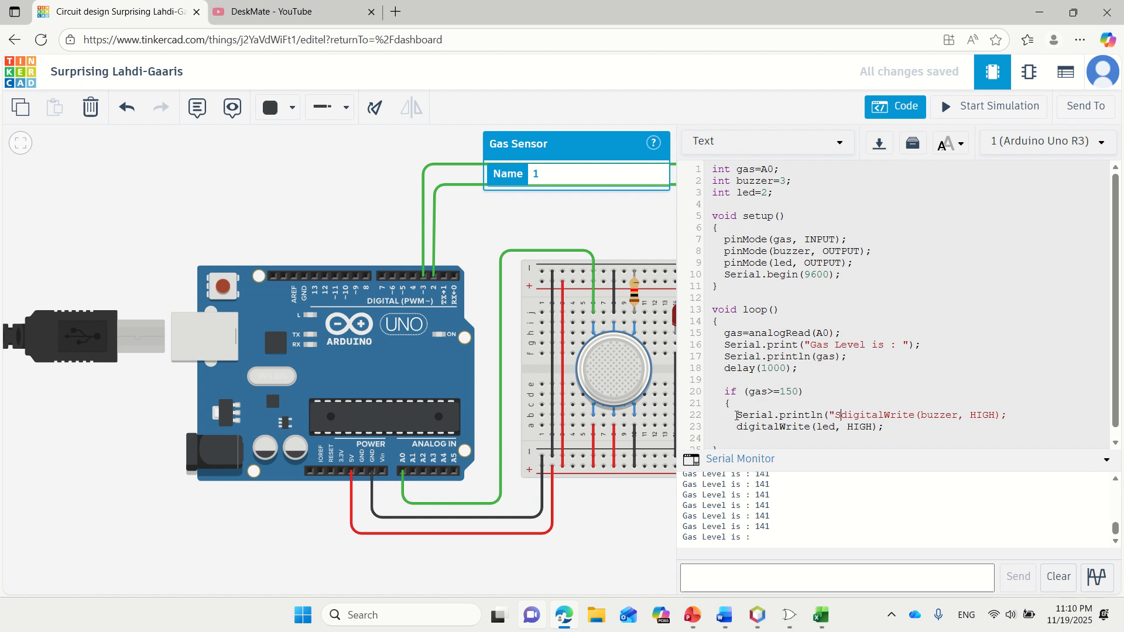
type("e ")
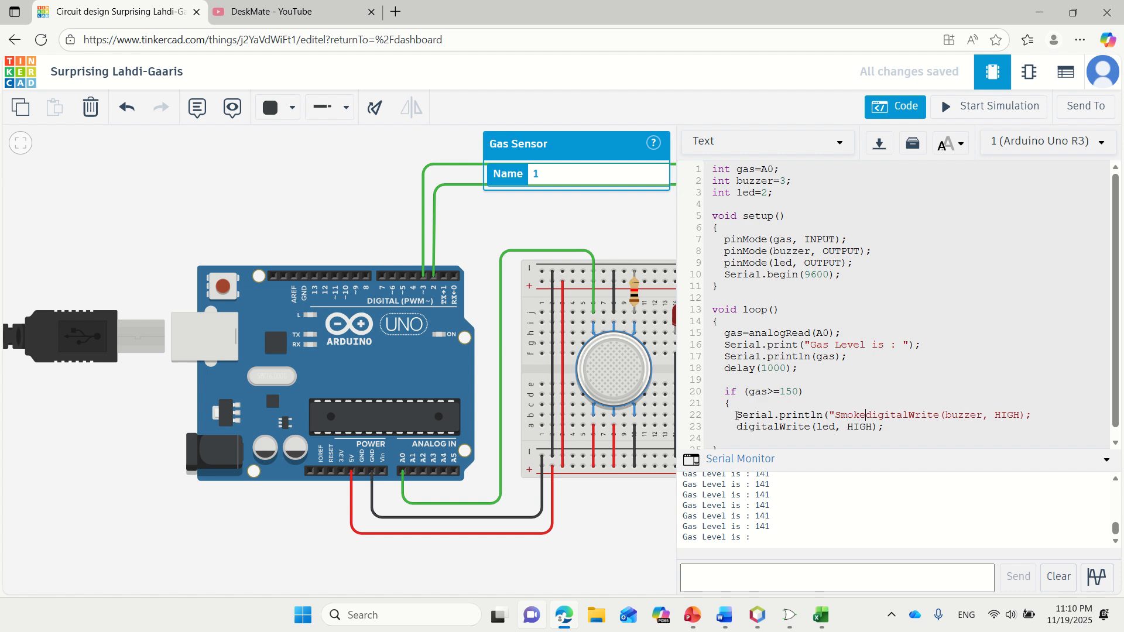
type("or Ga")
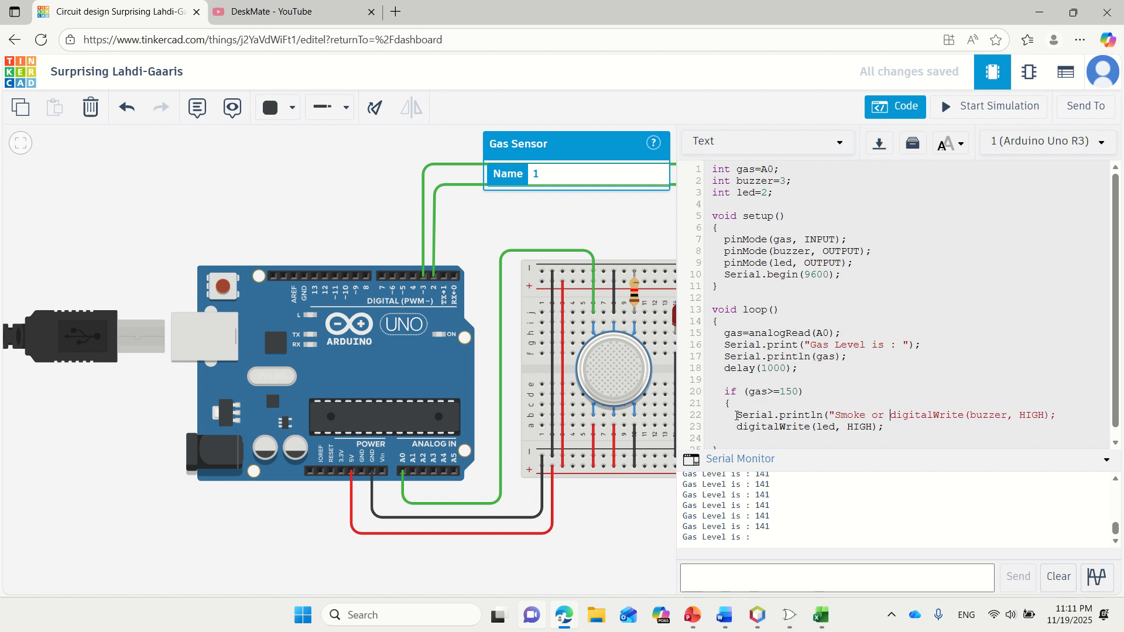
type("s ")
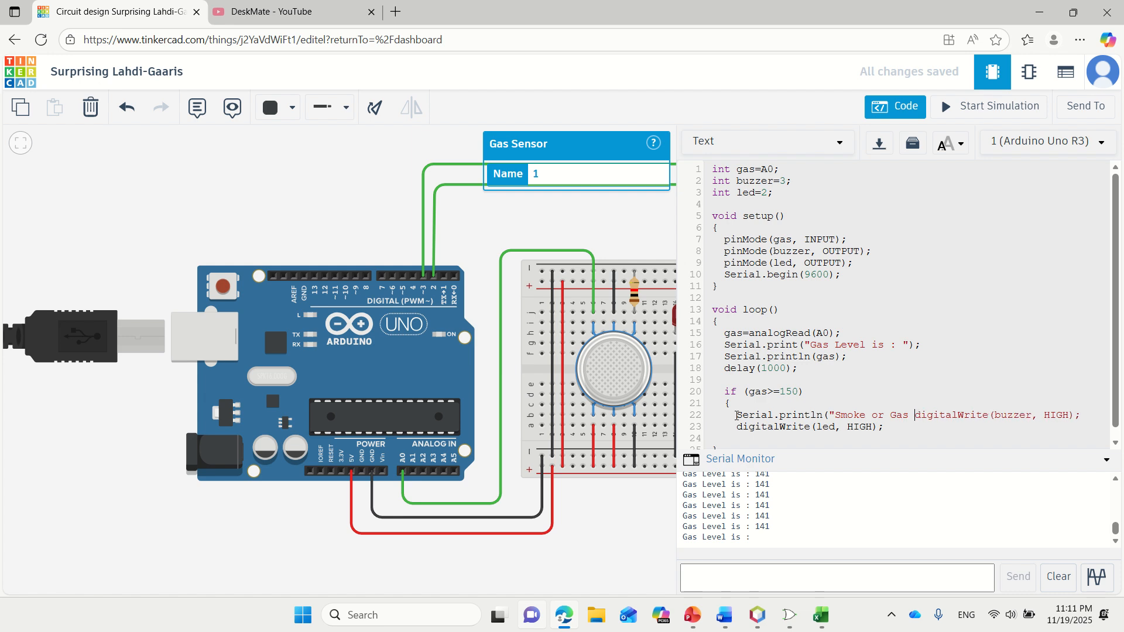
type("D")
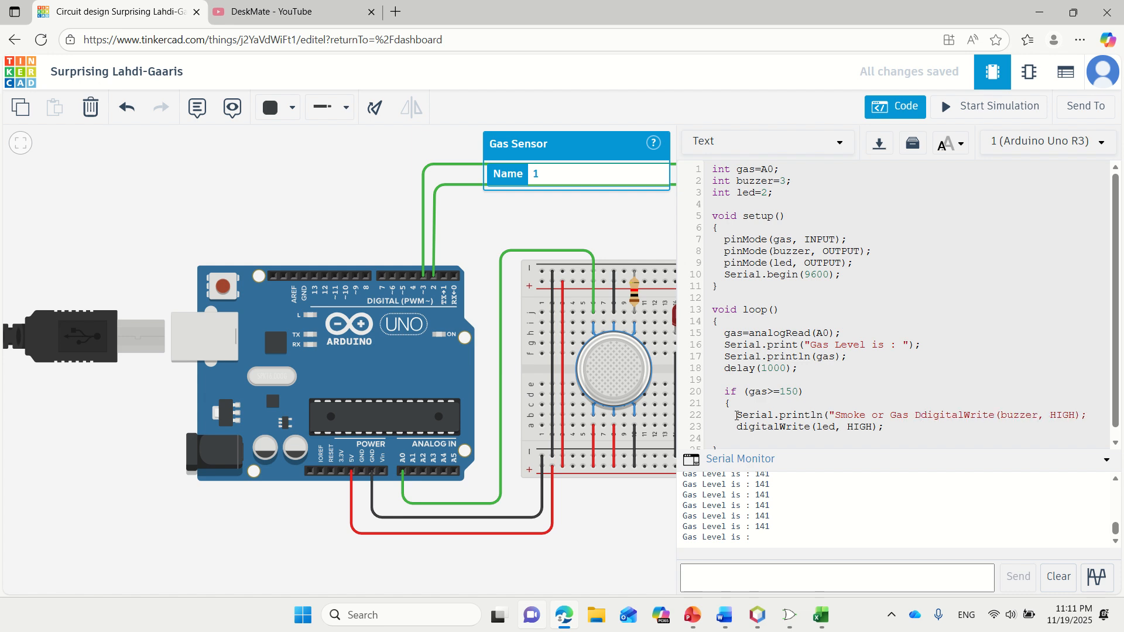
key("BackSpace")
type("Lea")
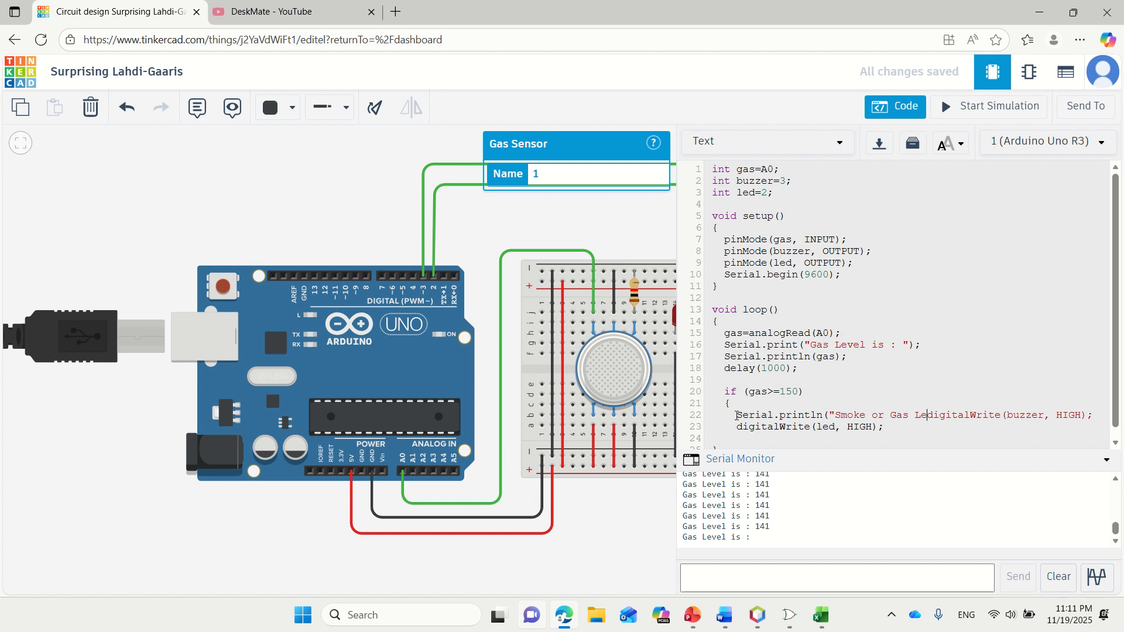
type("k")
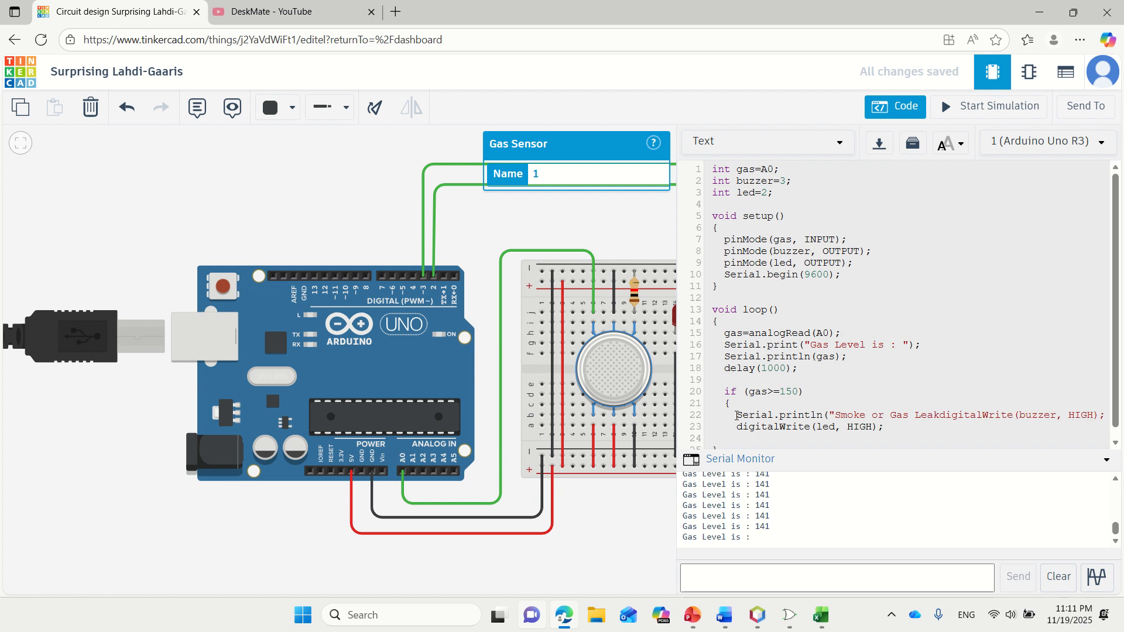
key("BackSpace")
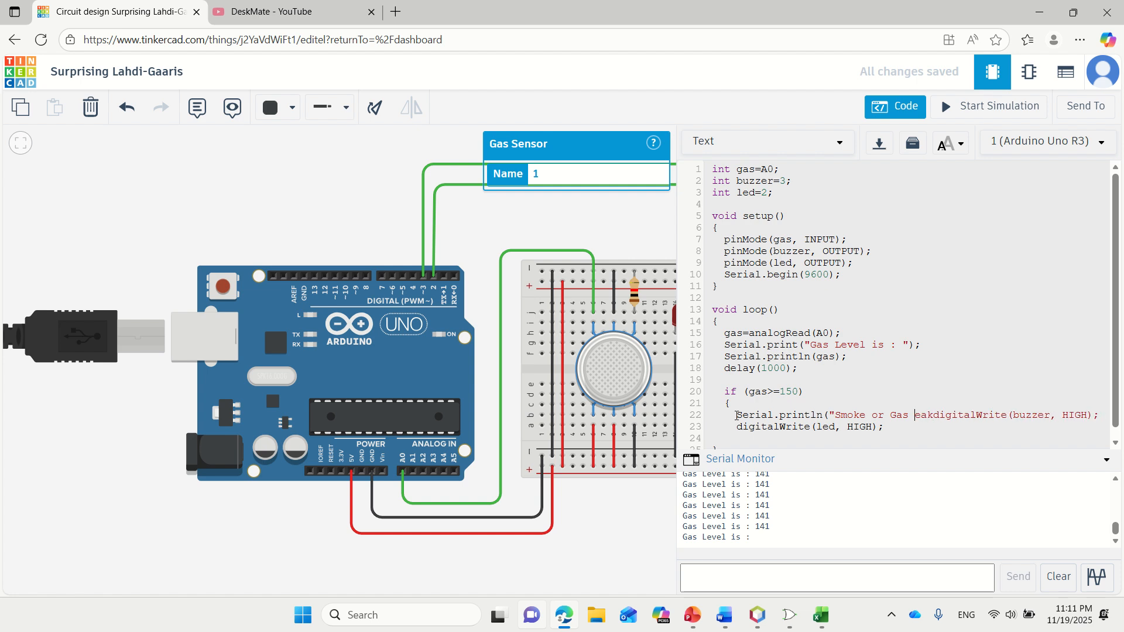
type("leak")
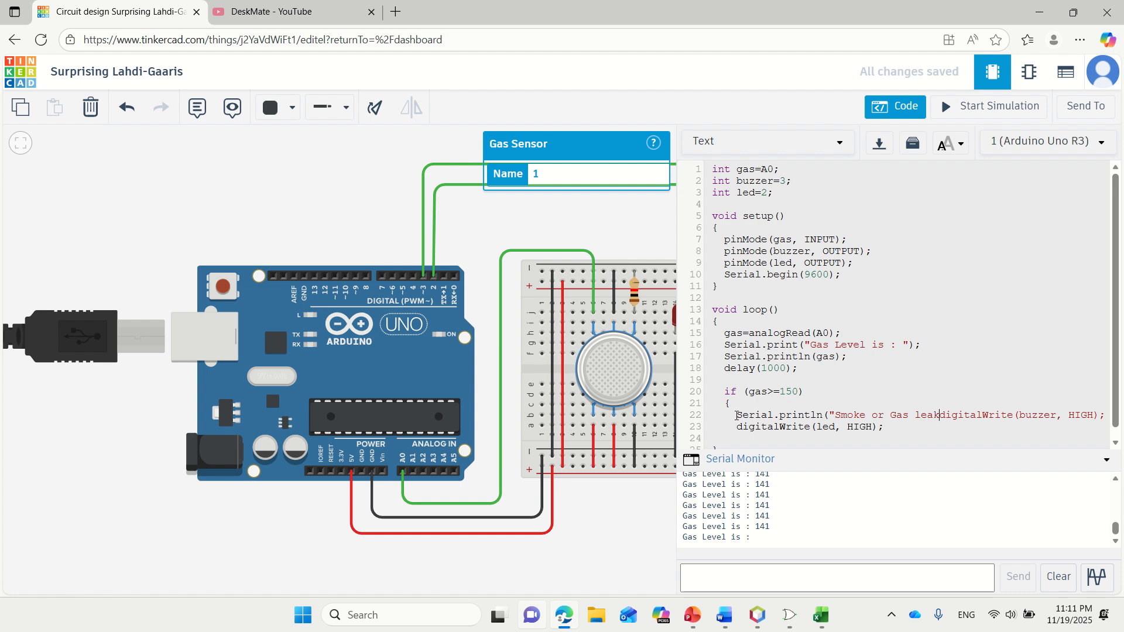
type(");")
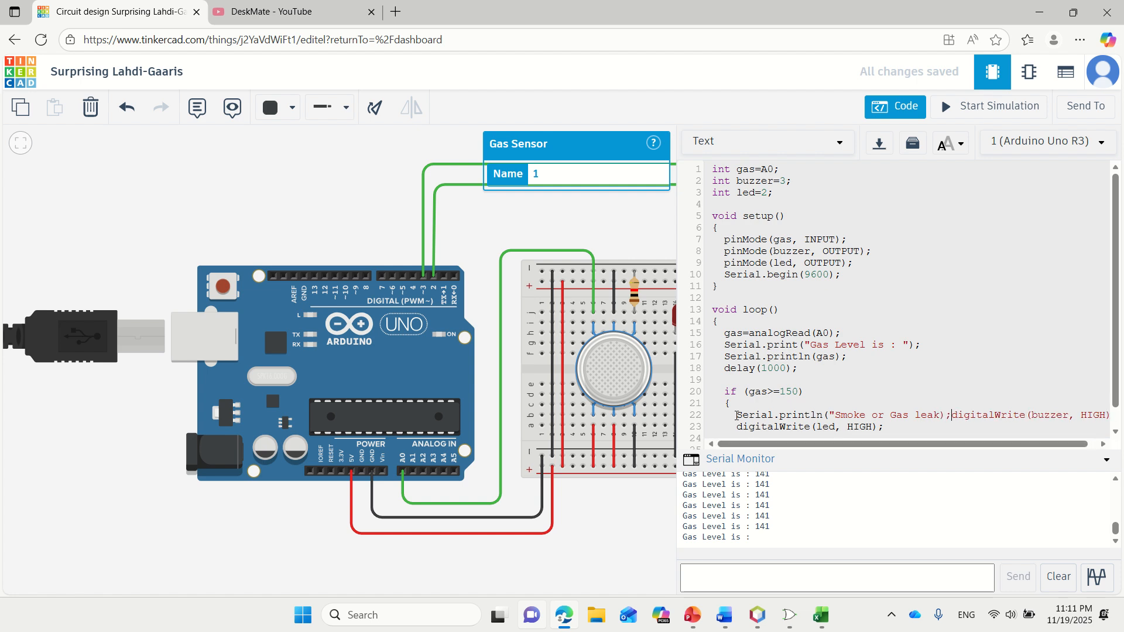
- Move the buzzer command onto its own line and align its indentation with the other commands in the if block
key("Return")
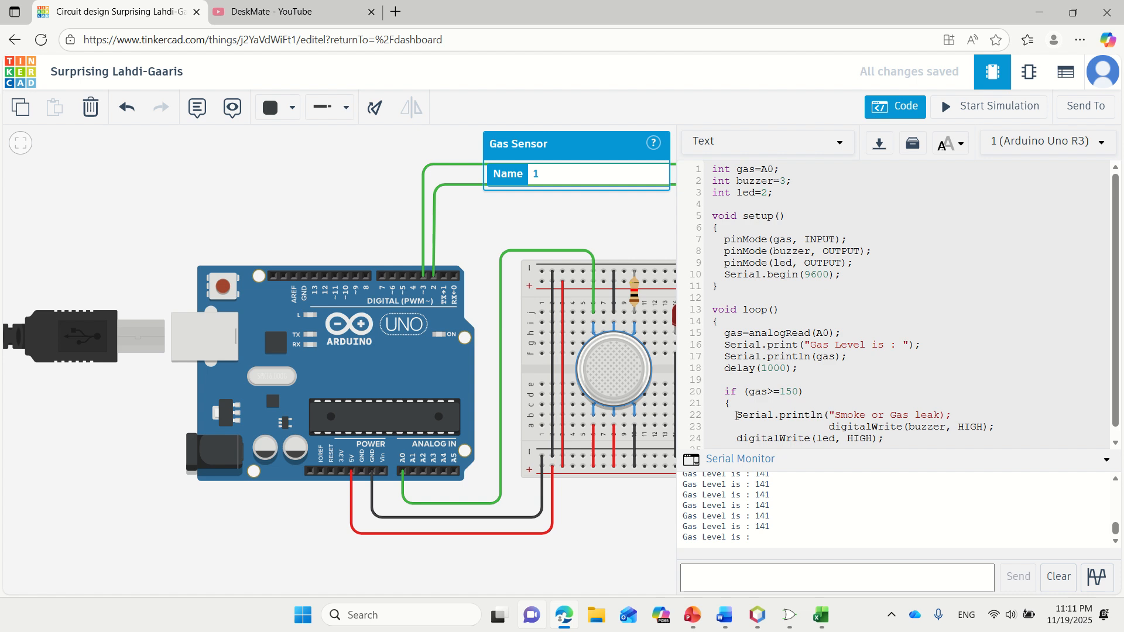
key("BackSpace")
key("BackSpace")
key("BackSpace")
key("BackSpace")
key("BackSpace")
key("BackSpace")
key("BackSpace")
key("BackSpace")
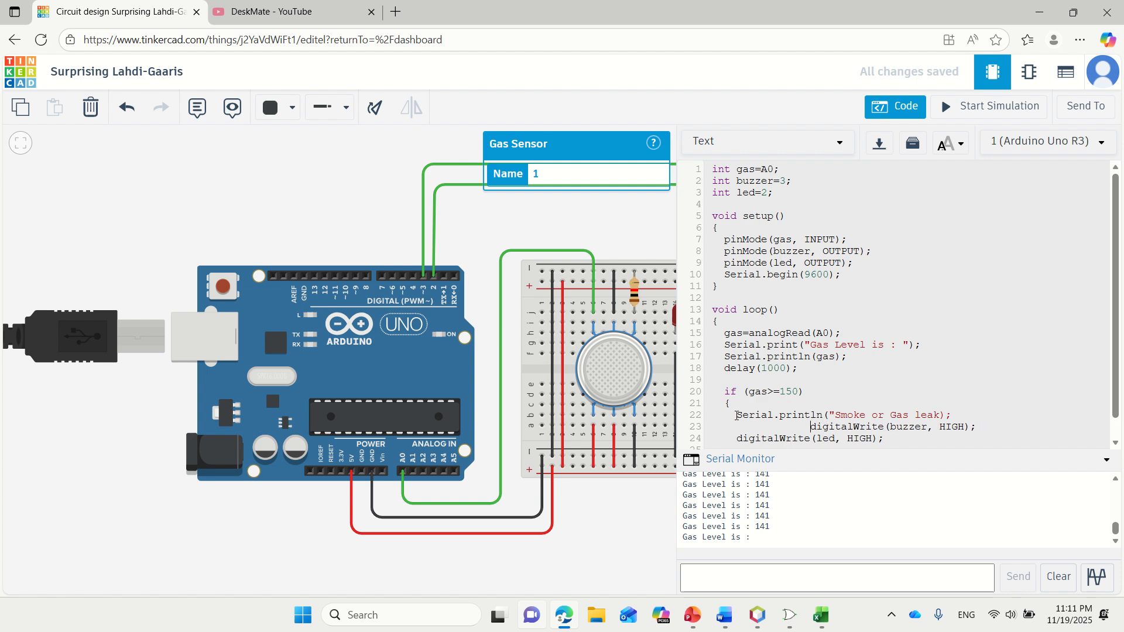
key("BackSpace")
key("BackSpace")
key("BackSpace")
key("BackSpace")
key("BackSpace")
key("BackSpace")
key("BackSpace")
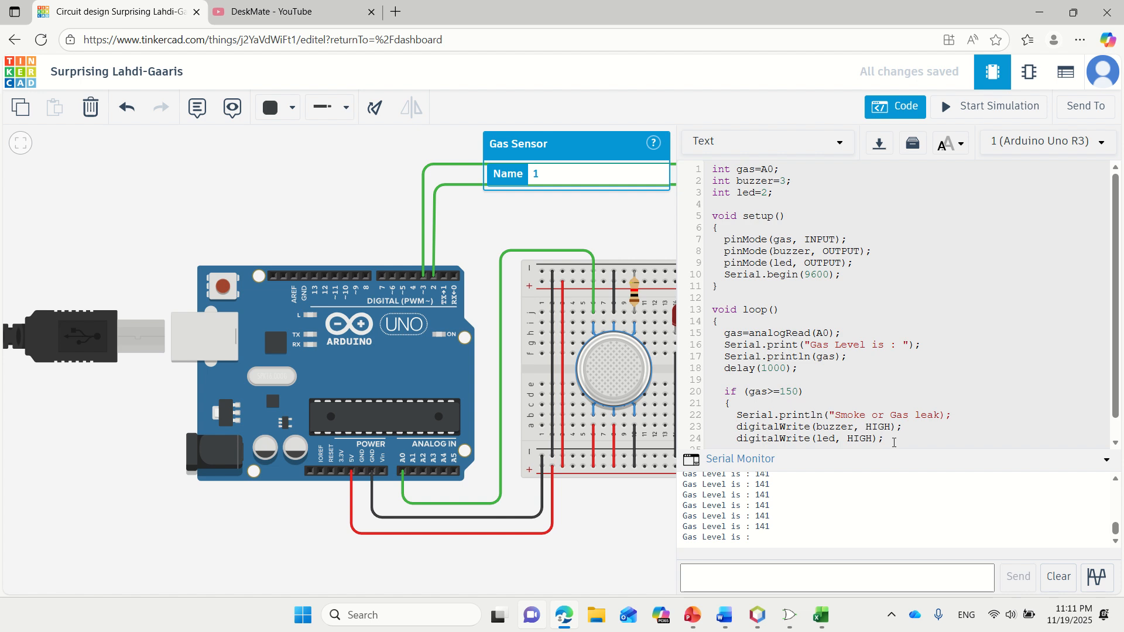
- Close the if block with a brace below the LED command and align it with the opening brace
left_click(895, 443)
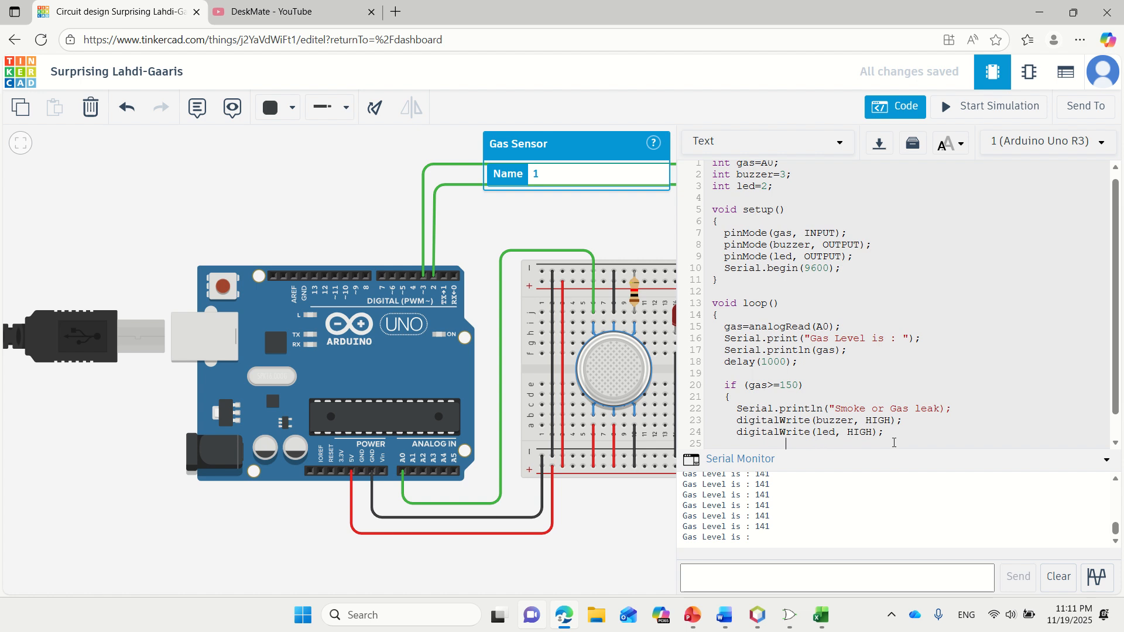
key("BackSpace")
type("}")
key("Return")
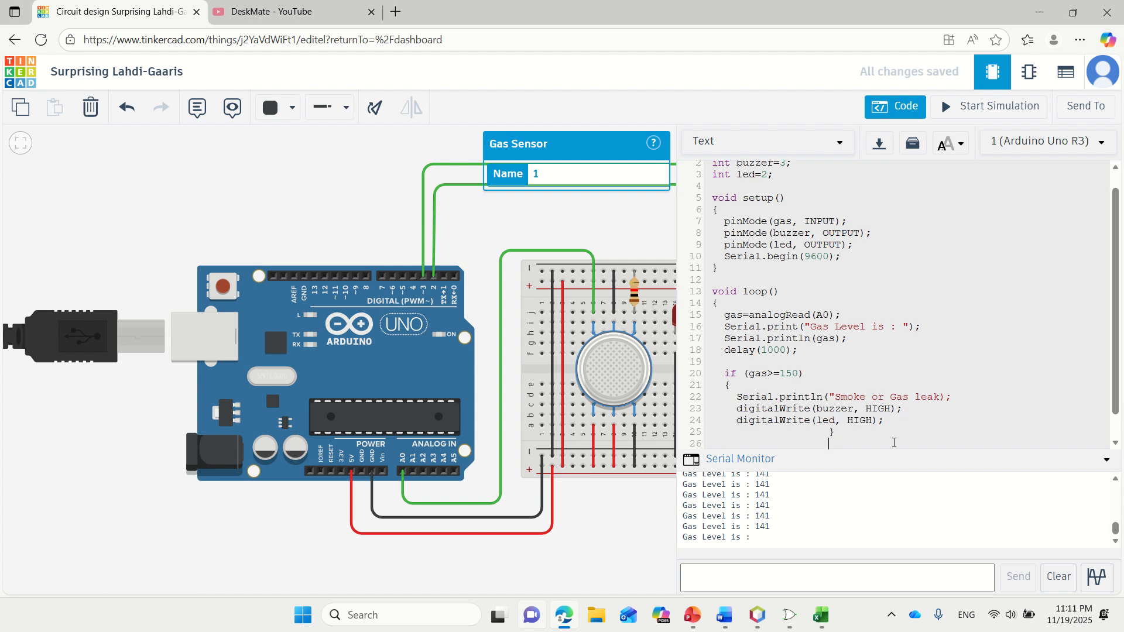
key("Up")
key("BackSpace")
key("BackSpace")
key("BackSpace")
key("BackSpace")
key("BackSpace")
key("BackSpace")
key("BackSpace")
key("BackSpace")
key("BackSpace")
key("BackSpace")
key("BackSpace")
key("BackSpace")
key("BackSpace")
key("BackSpace")
key("BackSpace")
key("BackSpace")
key("BackSpace")
- Add "else" below the closing brace and align it with the if statement
left_click(894, 443)
type("else")
key("Return")
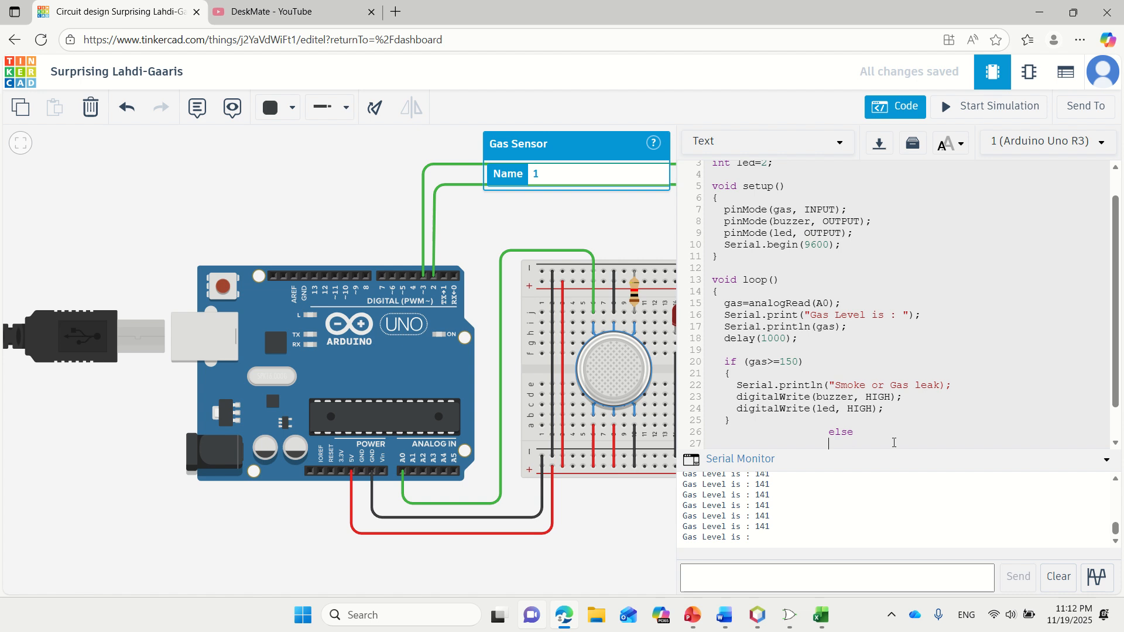
key("BackSpace")
key("BackSpace")
key("BackSpace")
key("BackSpace")
key("BackSpace")
key("BackSpace")
key("BackSpace")
key("BackSpace")
key("BackSpace")
key("BackSpace")
key("BackSpace")
key("BackSpace")
key("BackSpace")
key("BackSpace")
key("BackSpace")
key("BackSpace")
key("BackSpace")
- Add an opening brace under else and copy the println, buzzer and LED lines from the if block into it
left_click(739, 386)
key("shift+Down")
key("shift+Down")
key("shift+Down")
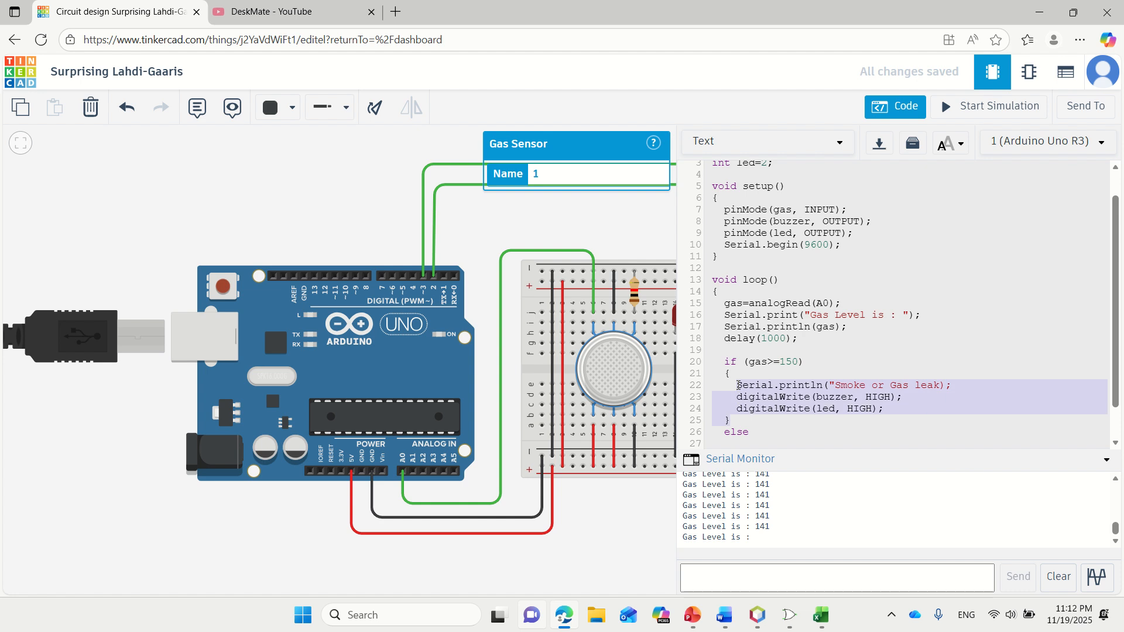
key("shift+Left")
key("shift+Left")
key("ctrl+c")
left_click(761, 431)
key("Return")
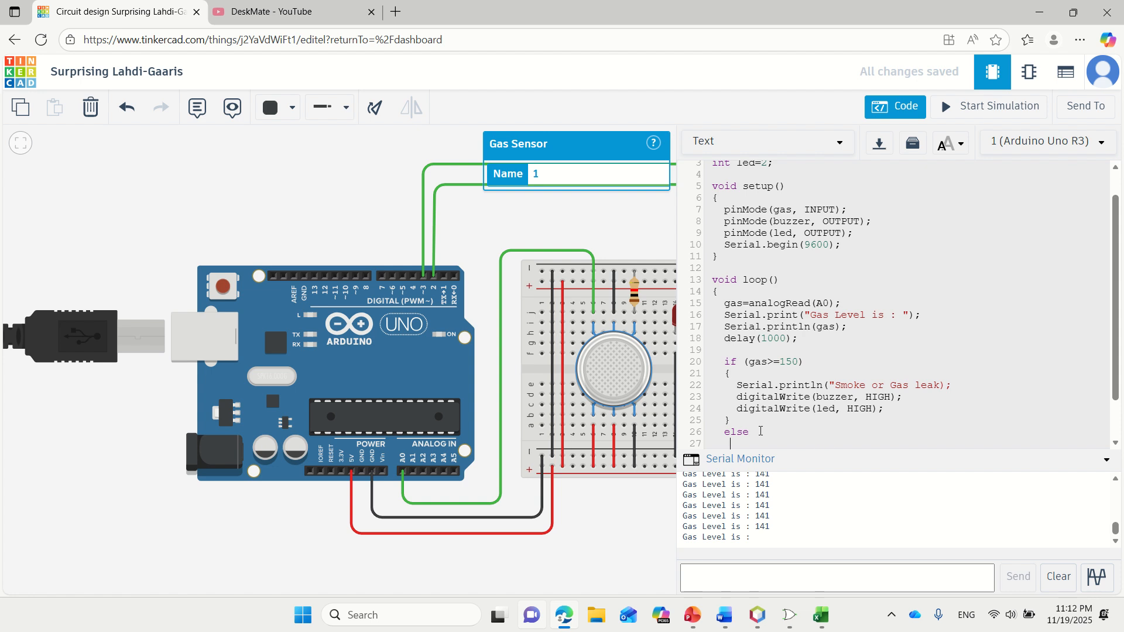
type("{")
key("BackSpace")
key("BackSpace")
key("BackSpace")
key("BackSpace")
key("BackSpace")
key("BackSpace")
key("BackSpace")
key("BackSpace")
key("BackSpace")
key("BackSpace")
key("Return")
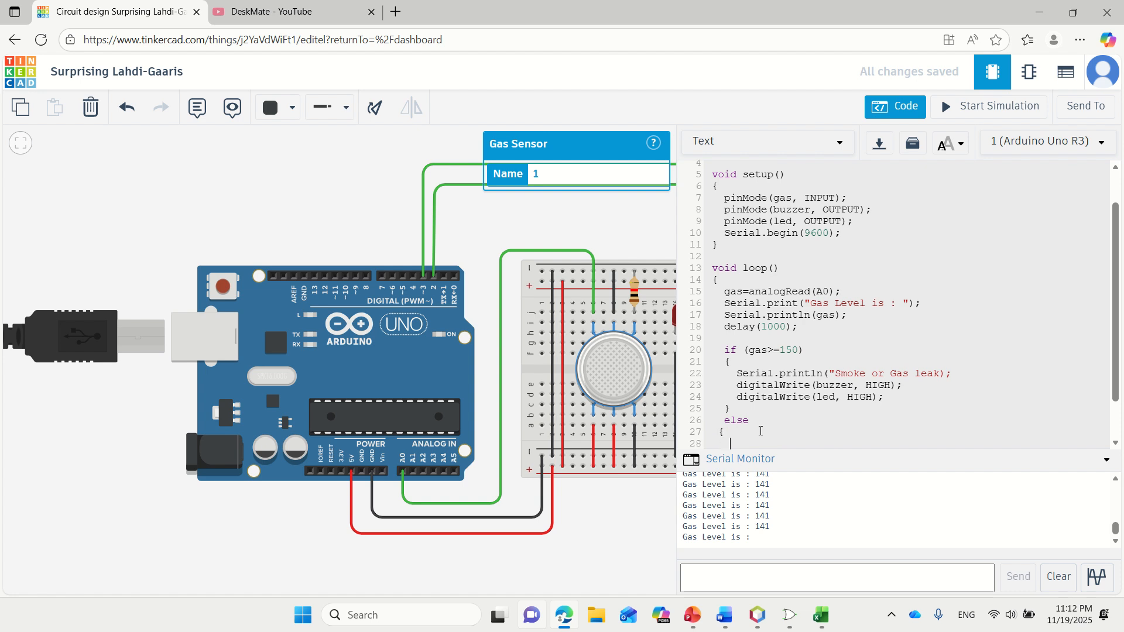
key("ctrl+v")
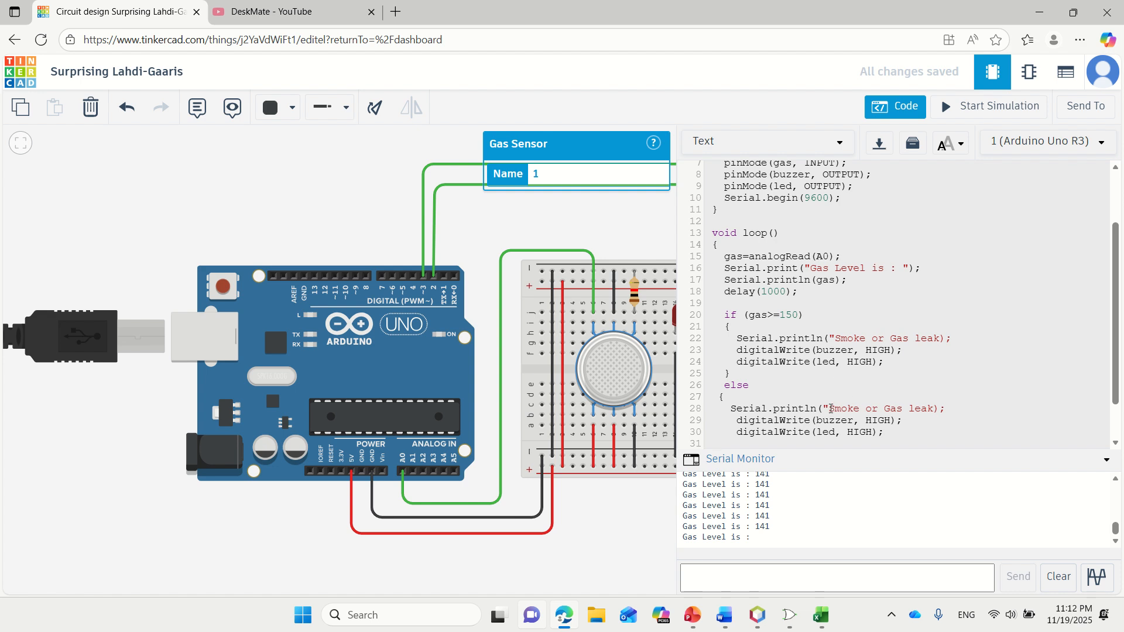
- Change the message in the else block to " NO Smoke or Gas leak"
left_click(831, 409)
type("NO")
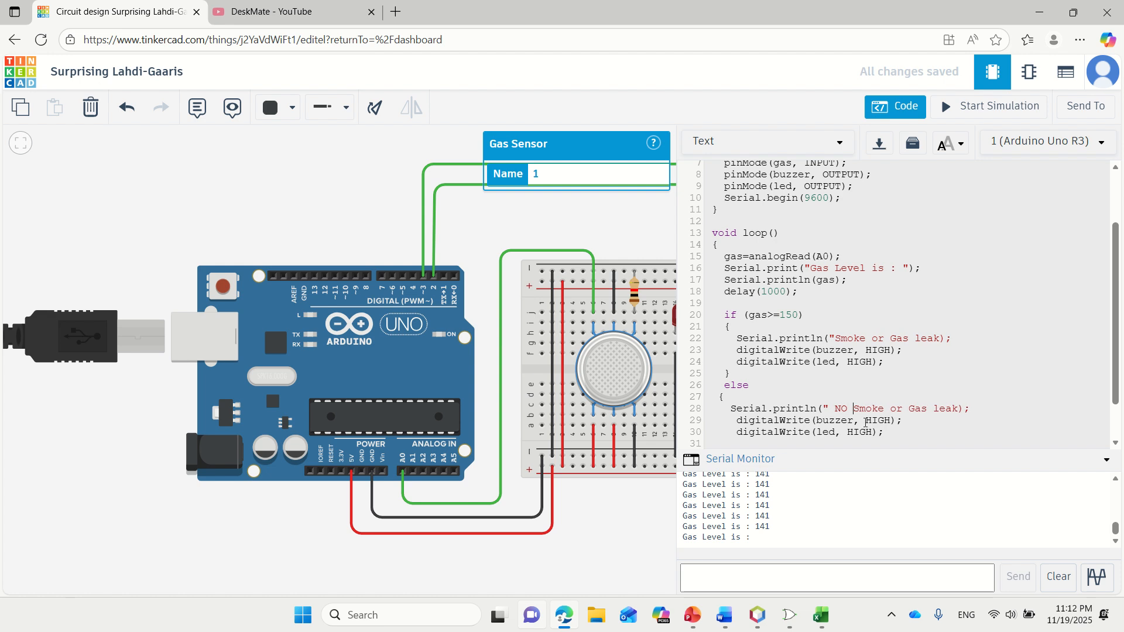
- Change the value HIGH to LOW in the buzzer and LED digitalWrite lines of the else block
left_click(865, 421)
key("Delete")
key("Delete")
key("Delete")
key("Delete")
type("LOWL")
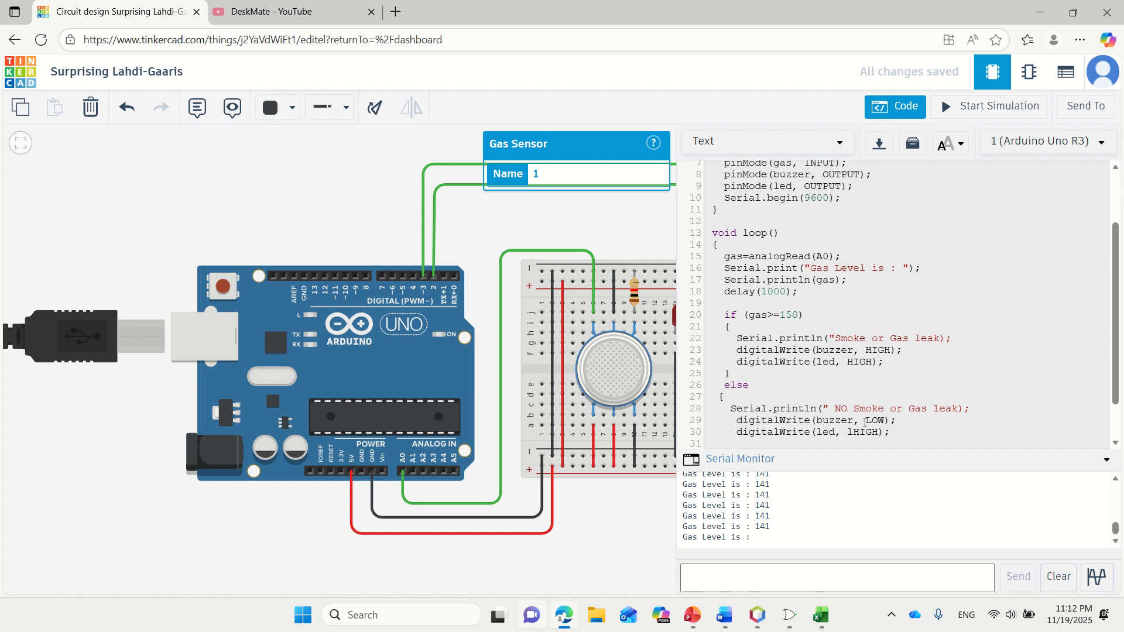
key("BackSpace")
type("LOW")
key("Delete")
key("Delete")
key("Delete")
key("Delete")
- Close the else block with a brace on its own line below the LED command, aligned with the code above
key("Return")
type("}")
key("BackSpace")
key("BackSpace")
key("BackSpace")
key("BackSpace")
key("BackSpace")
key("BackSpace")
key("BackSpace")
key("BackSpace")
key("BackSpace")
key("BackSpace")
key("BackSpace")
key("BackSpace")
key("BackSpace")
key("BackSpace")
key("BackSpace")
key("Return")
key("Return")
key("Return")
key("Up")
key("Up")
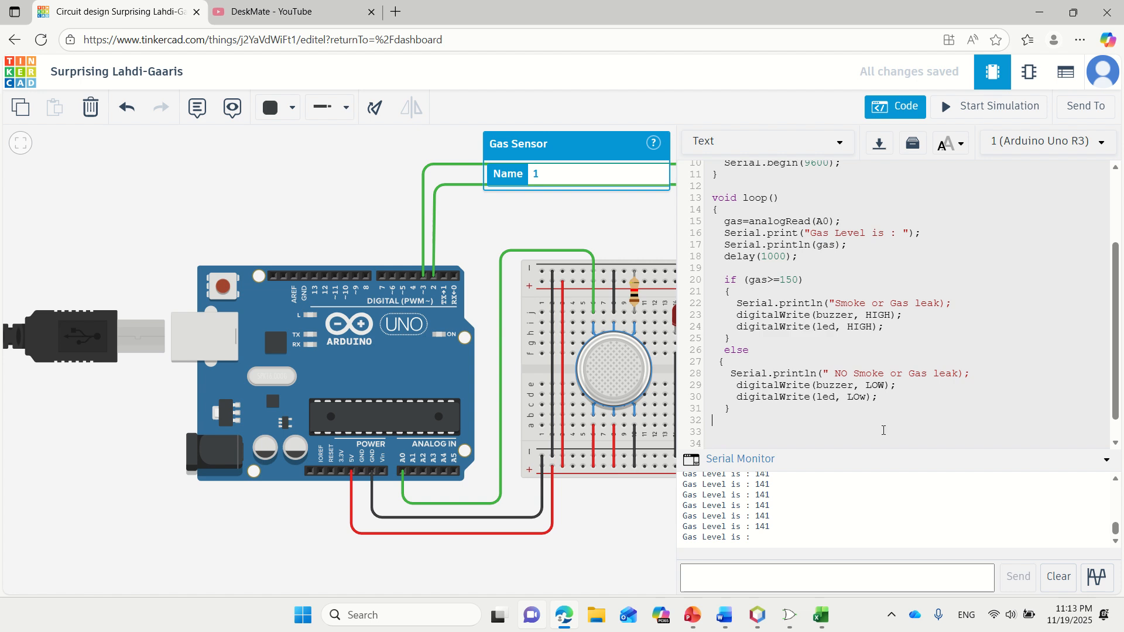
- Add a closing brace for the loop function below the else block and start the simulation to check the code
type("}")
key("BackSpace")
key("BackSpace")
key("BackSpace")
key("BackSpace")
key("BackSpace")
key("BackSpace")
key("BackSpace")
key("BackSpace")
key("BackSpace")
key("BackSpace")
key("BackSpace")
key("BackSpace")
key("BackSpace")
key("BackSpace")
key("BackSpace")
key("BackSpace")
key("Return")
key("BackSpace")
key("BackSpace")
key("BackSpace")
key("BackSpace")
key("BackSpace")
key("BackSpace")
key("BackSpace")
key("BackSpace")
key("BackSpace")
key("BackSpace")
key("BackSpace")
key("BackSpace")
key("BackSpace")
key("BackSpace")
key("BackSpace")
key("BackSpace")
key("BackSpace")
left_click(974, 114)
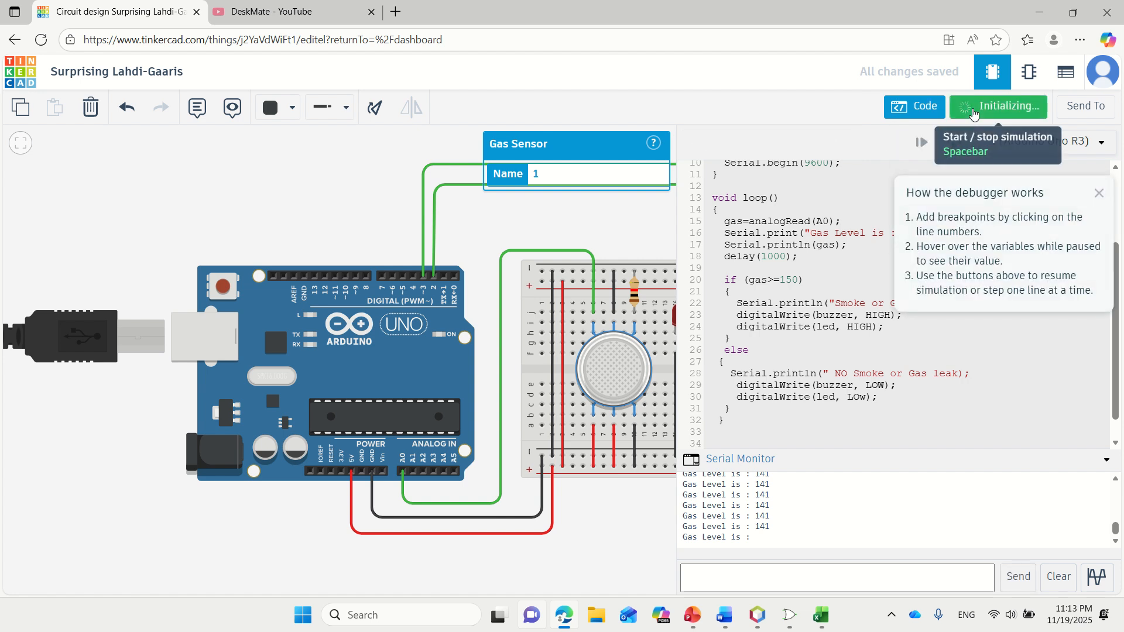
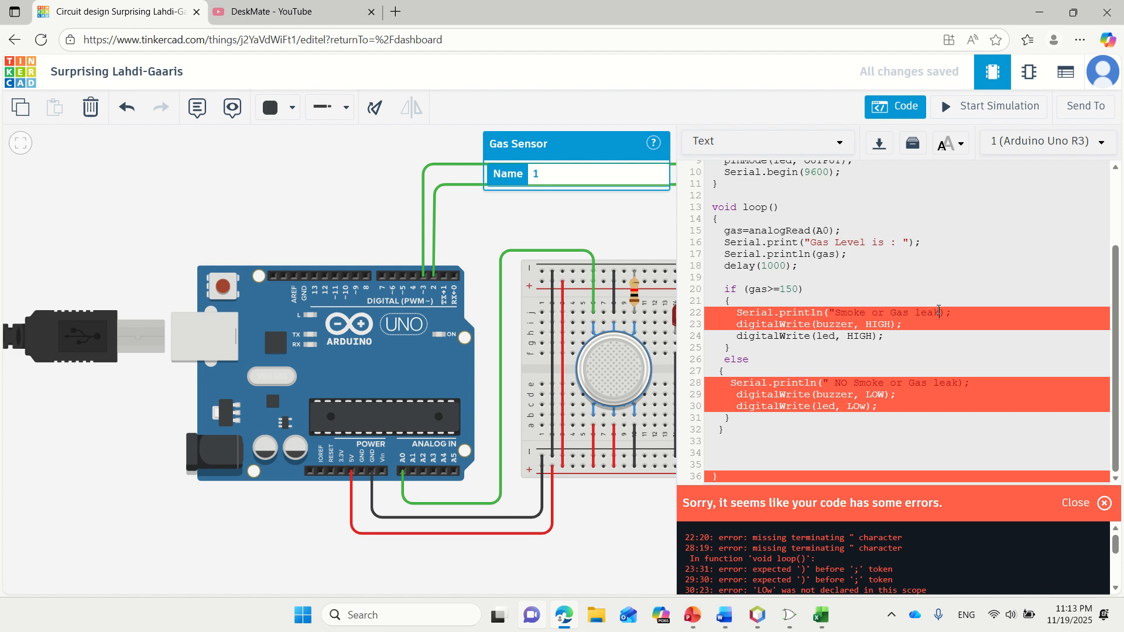
- Add the missing closing quotation marks to the println messages on lines 22 and 28 and rerun the simulation
type("\"")
type("\"")
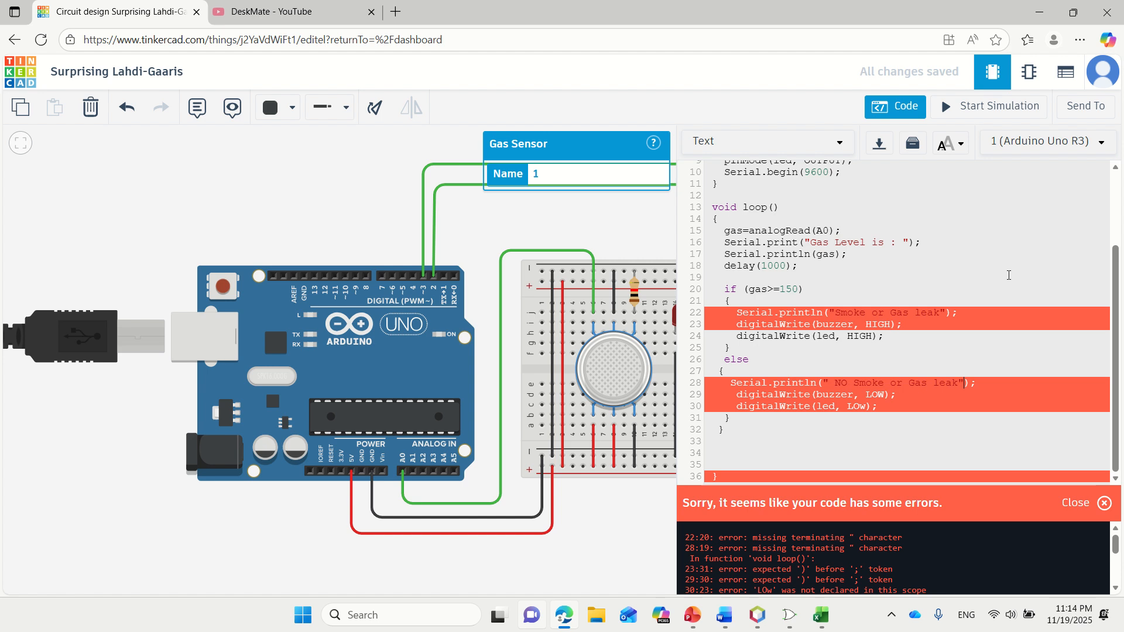
left_click(971, 103)
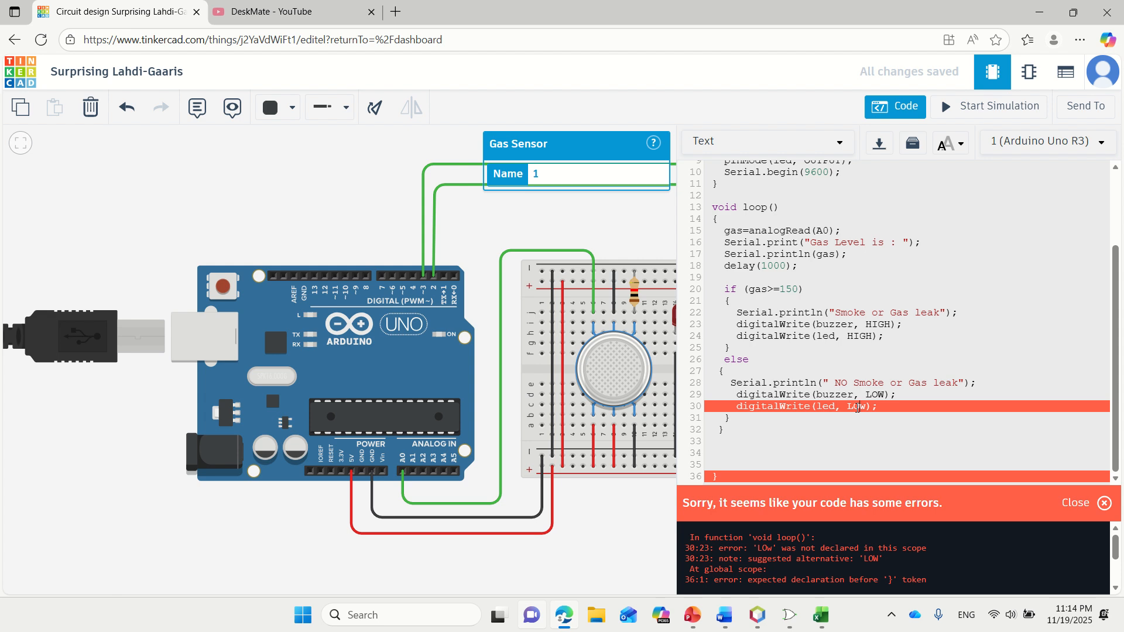
- Correct the LED value on line 30 to LOW in full capitals and rerun the simulation
key("BackSpace")
type("W")
left_click(976, 111)
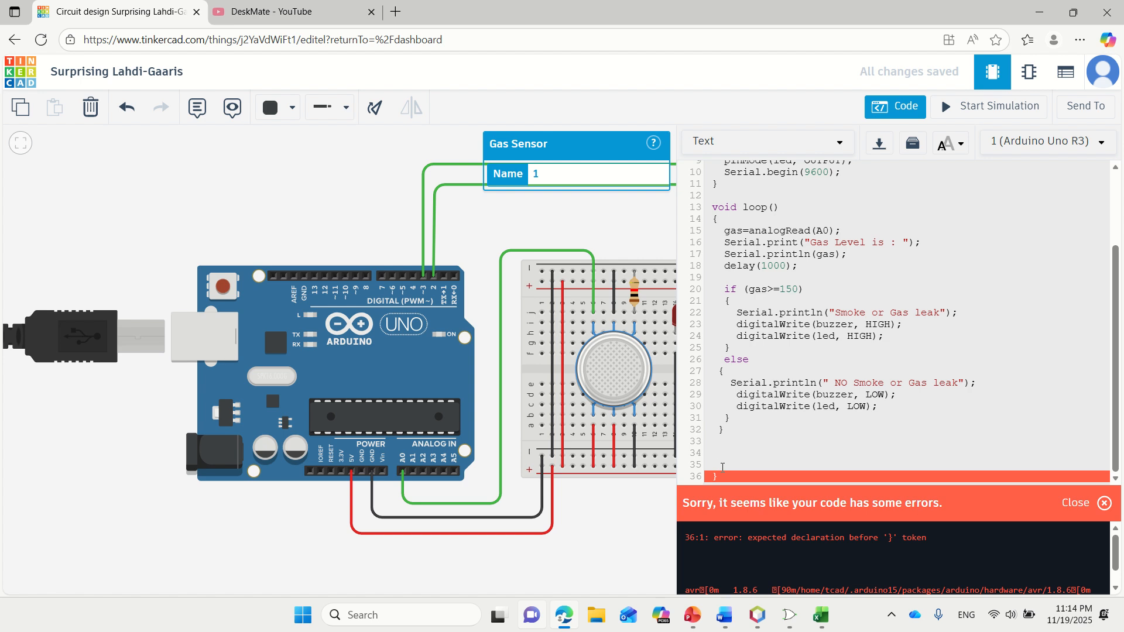
- Delete the surplus closing brace on line 36 and start the simulation
key("Delete")
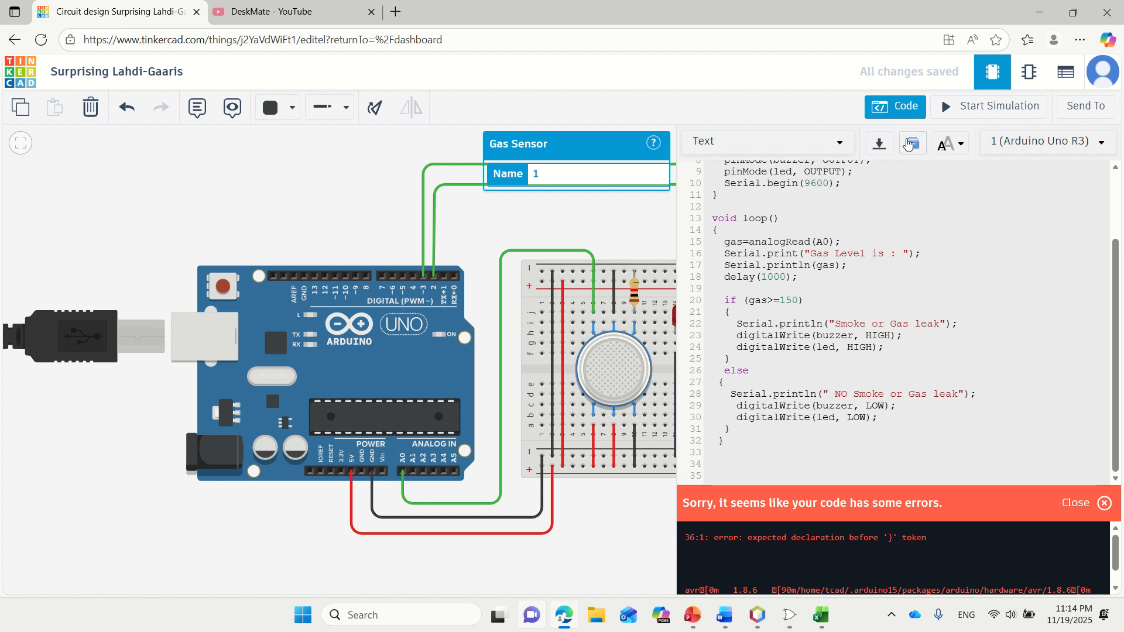
left_click(958, 110)
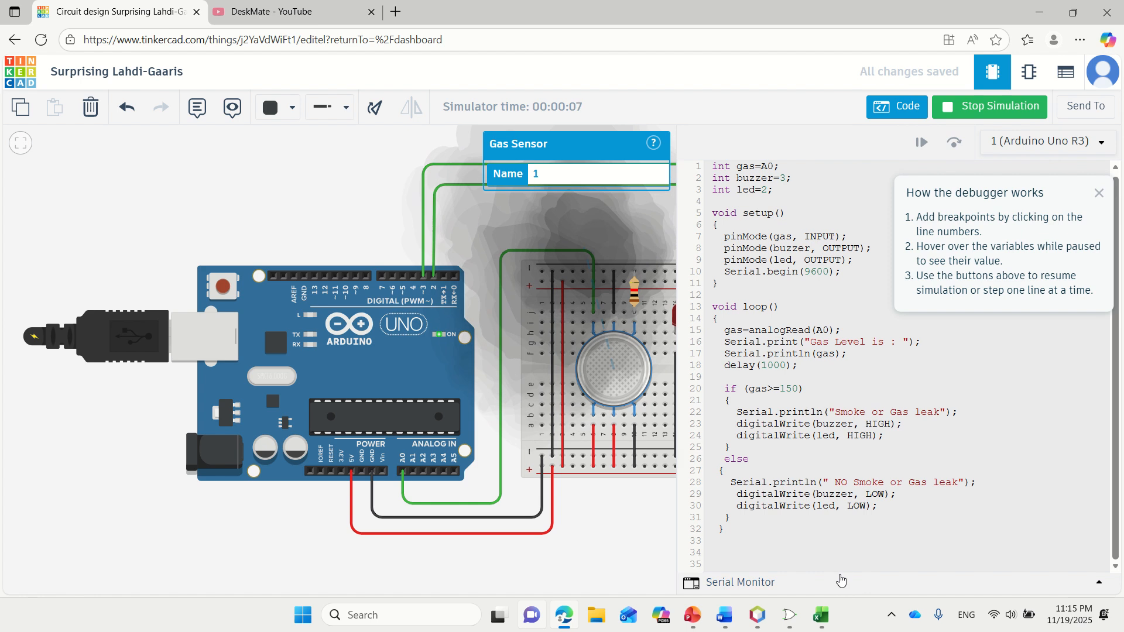
- Open the Serial Monitor and test the gas messages by moving the smoke cloud closer to the sensor and away again
left_click(741, 586)
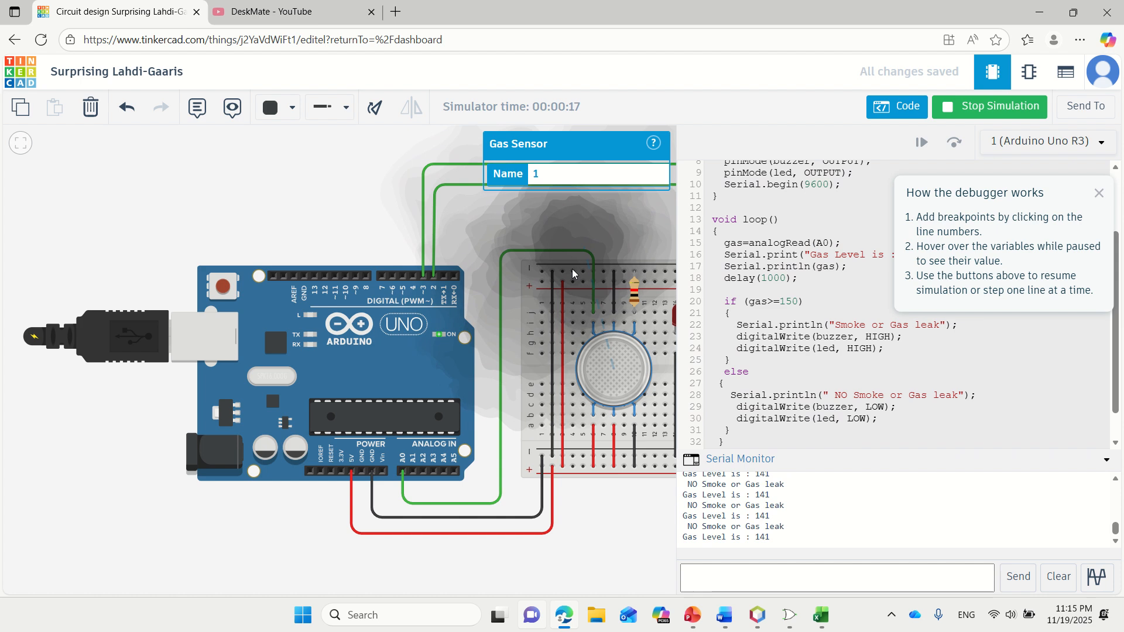
left_click_drag(572, 269, 592, 282)
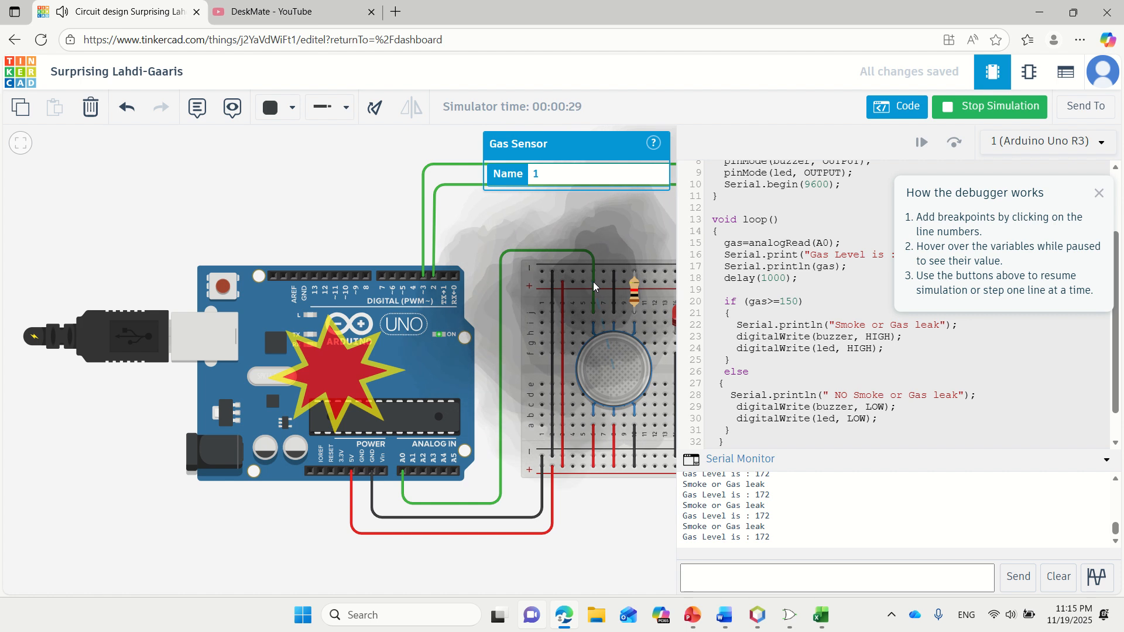
left_click_drag(593, 282, 532, 230)
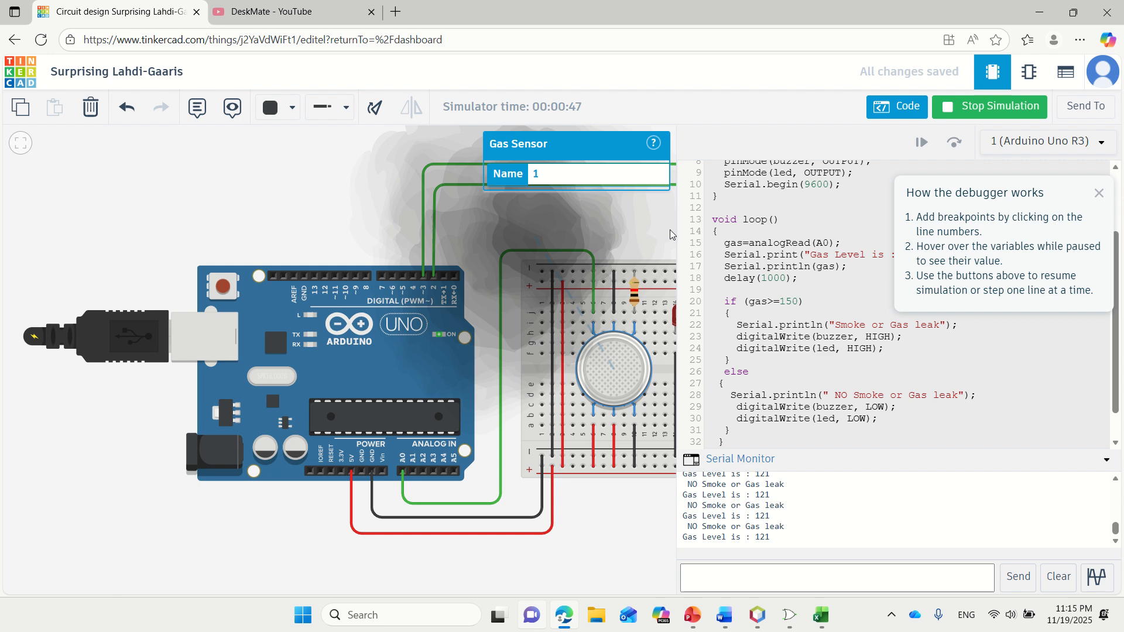
- Hide the code to test the buzzer and LED with the smoke cloud near and away from the sensor, and stop the simulation
left_click(905, 108)
left_click_drag(551, 238, 588, 287)
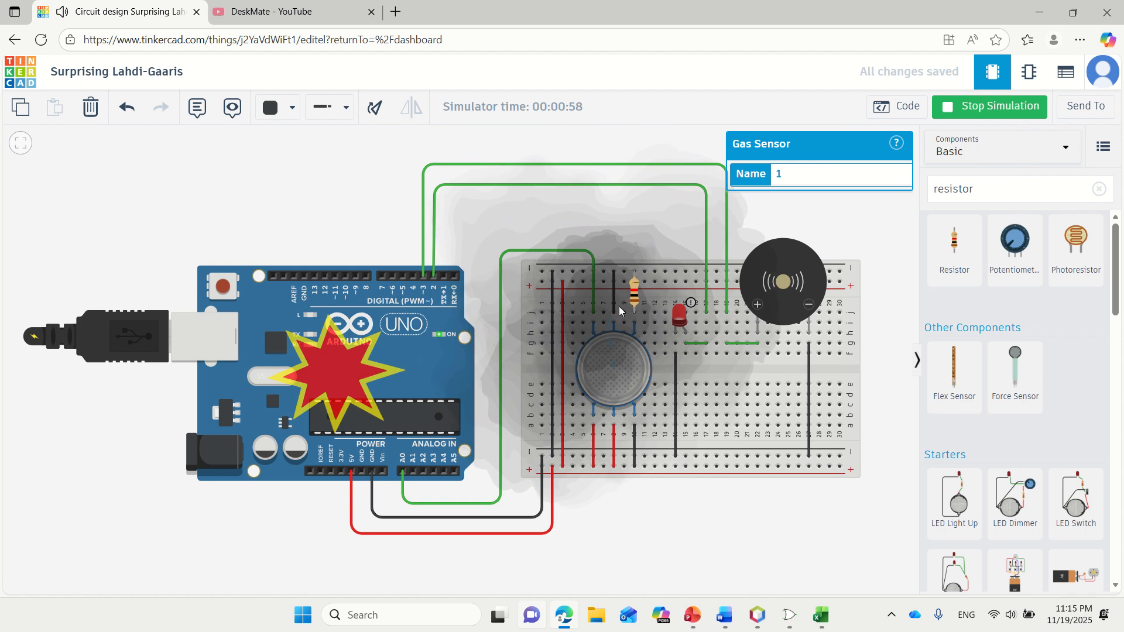
left_click_drag(618, 307, 505, 227)
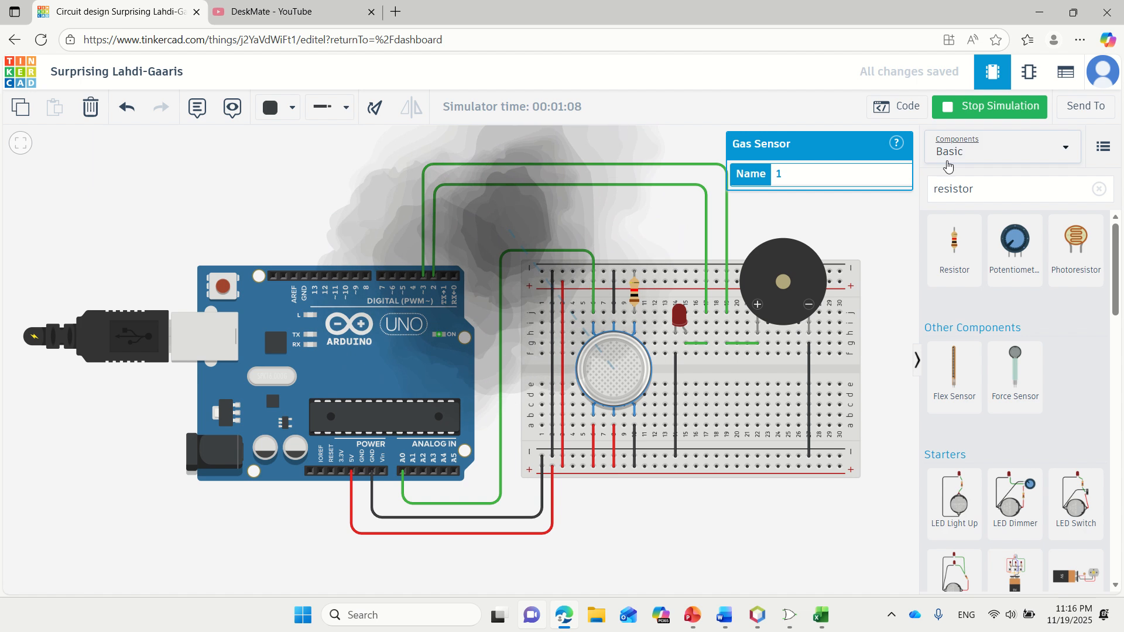
left_click(981, 110)
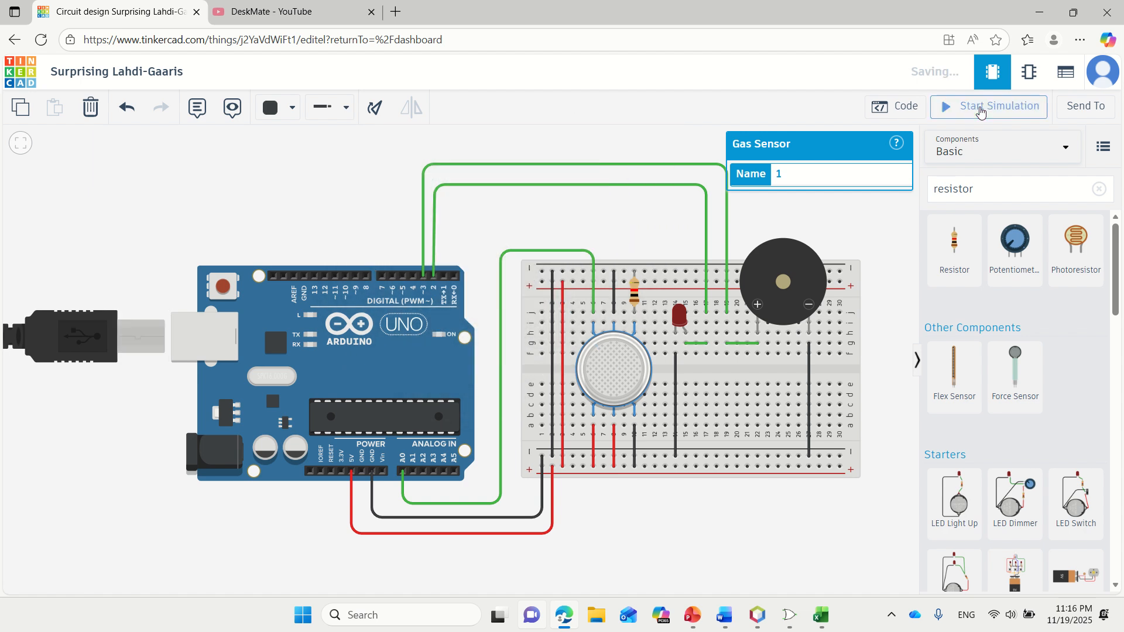